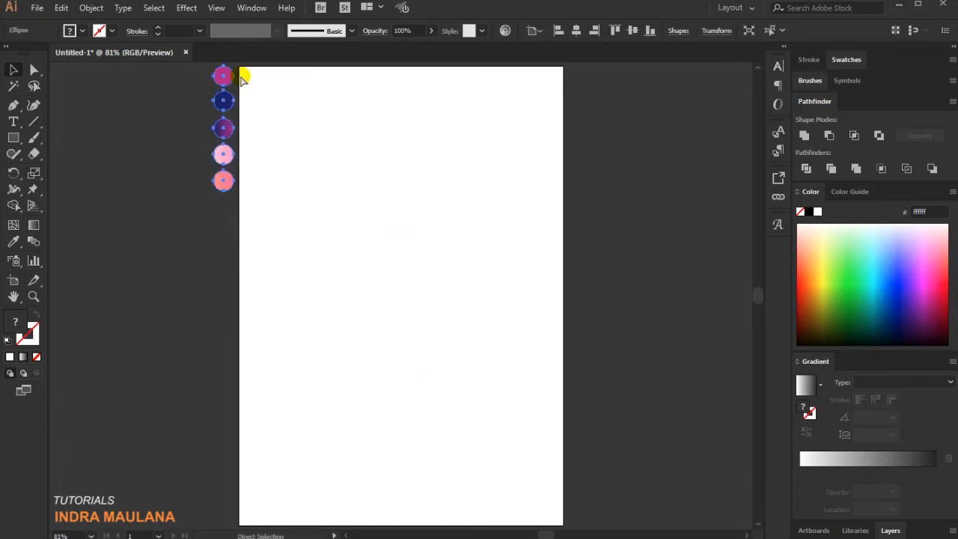
Deselect the colour circles and set up the Pen tool with no fill and a red 1 pt stroke.
left_click(241, 77)
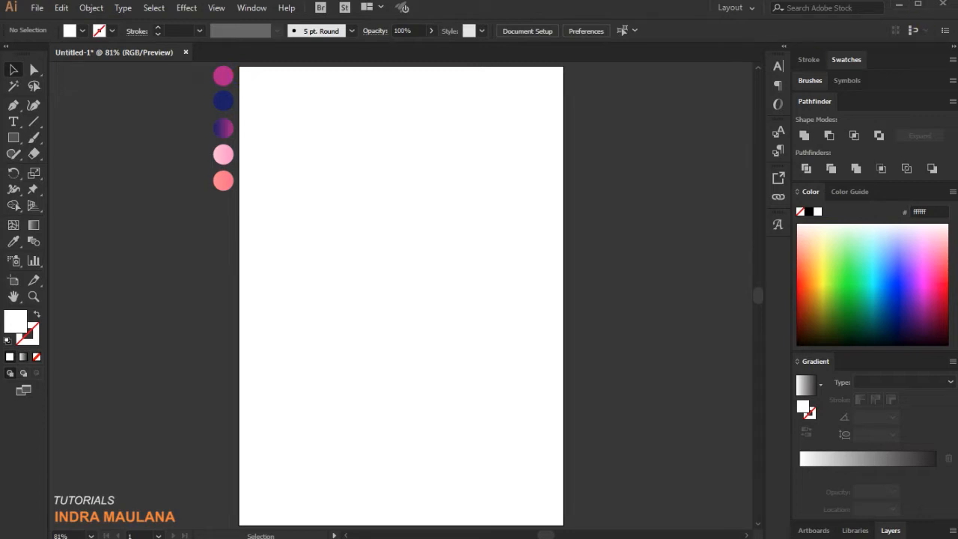
left_click(16, 107)
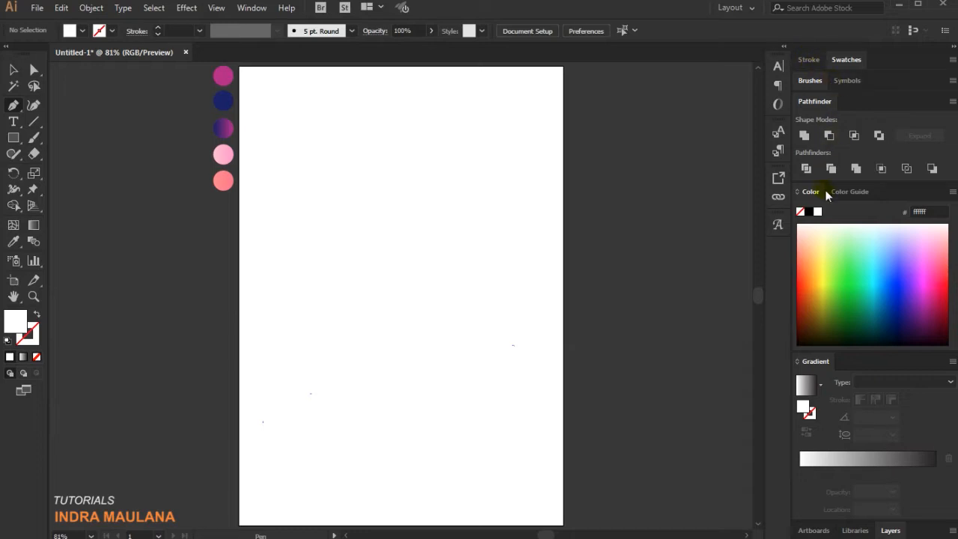
left_click(845, 60)
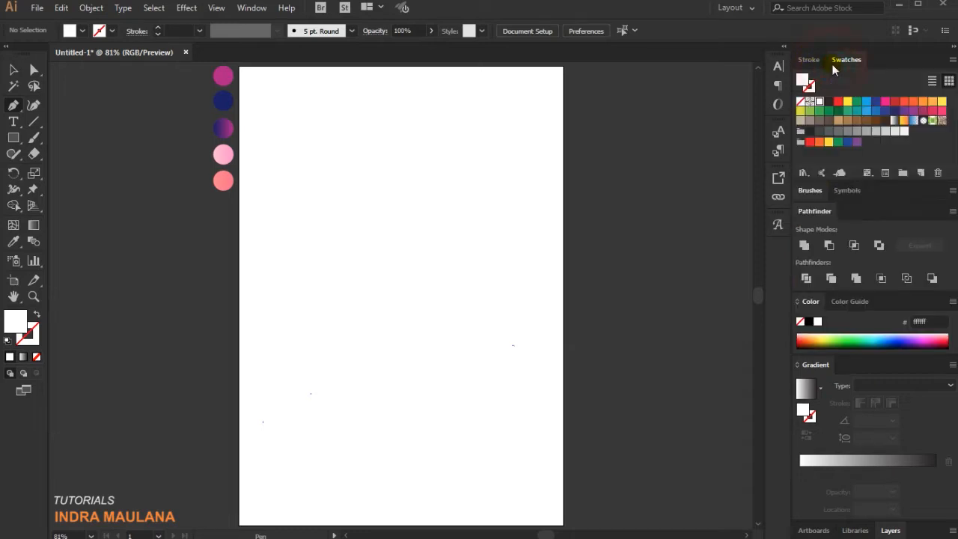
left_click(837, 103)
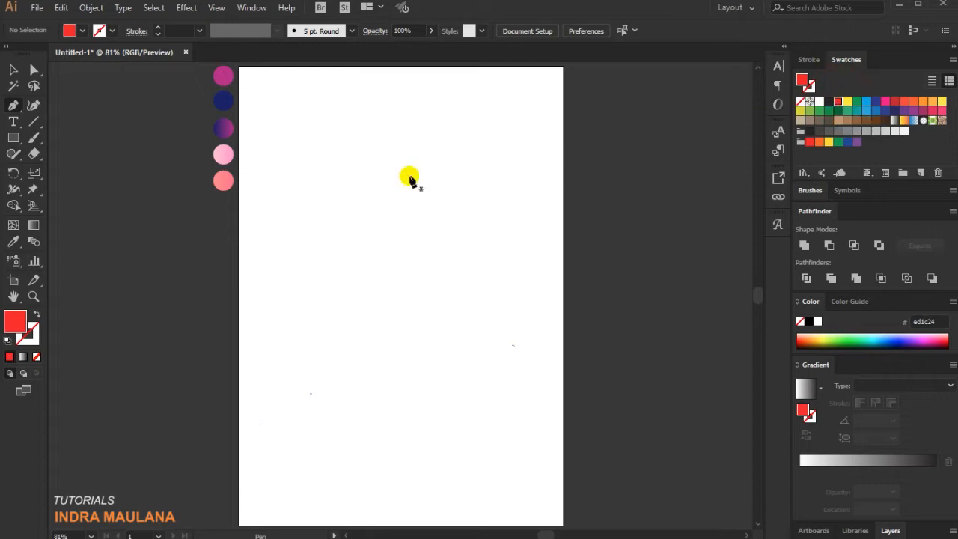
left_click(36, 314)
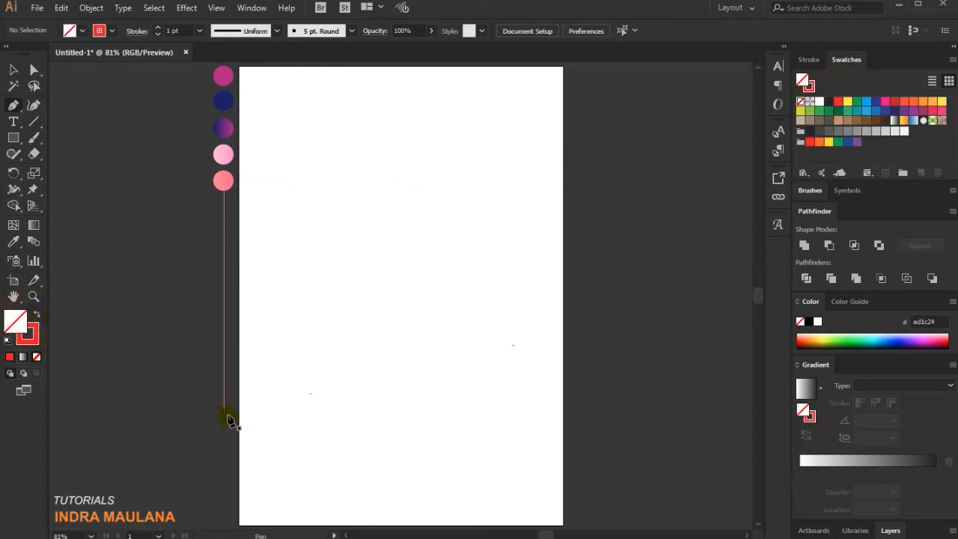
Draw a wavy curve across the artboard's lower half, rising from its left edge to just beyond its right edge.
left_click_drag(239, 427, 314, 390)
key("ctrl+z")
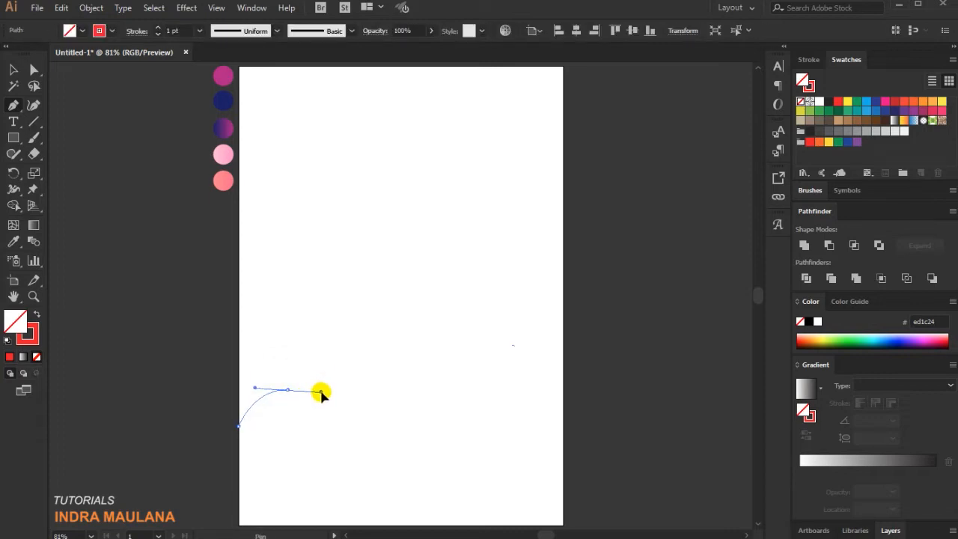
left_click_drag(415, 404, 472, 368)
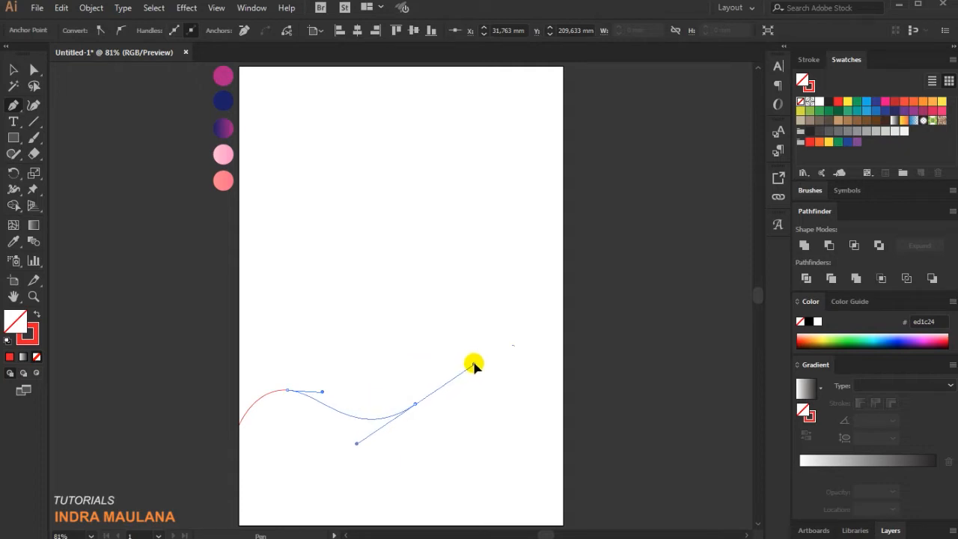
left_click_drag(510, 323, 533, 327)
key("ctrl+z")
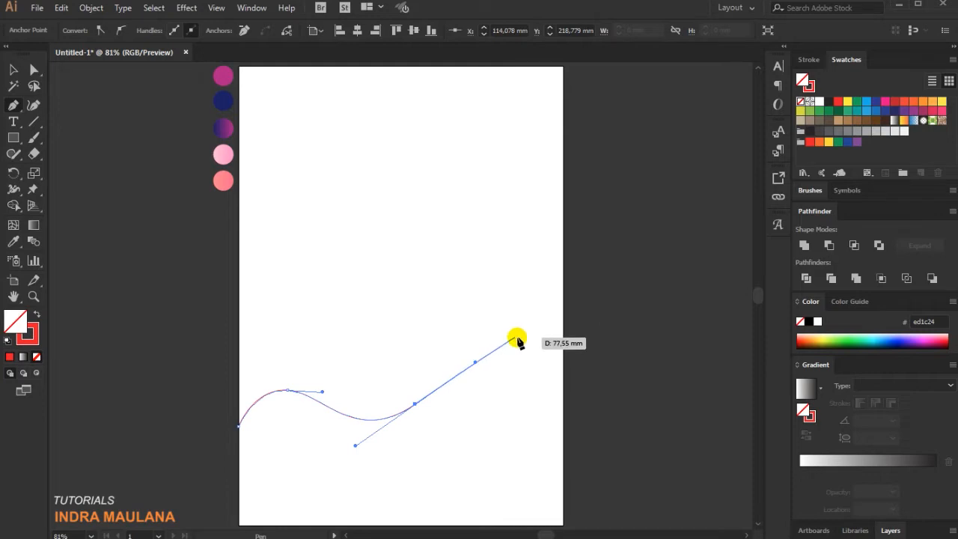
left_click_drag(507, 321, 585, 279)
left_click(573, 300)
Close the wavy path into a shape with straight sides that run below the artboard's bottom edge, and deselect it.
scroll(578, 381, "down", 3)
left_click(572, 480)
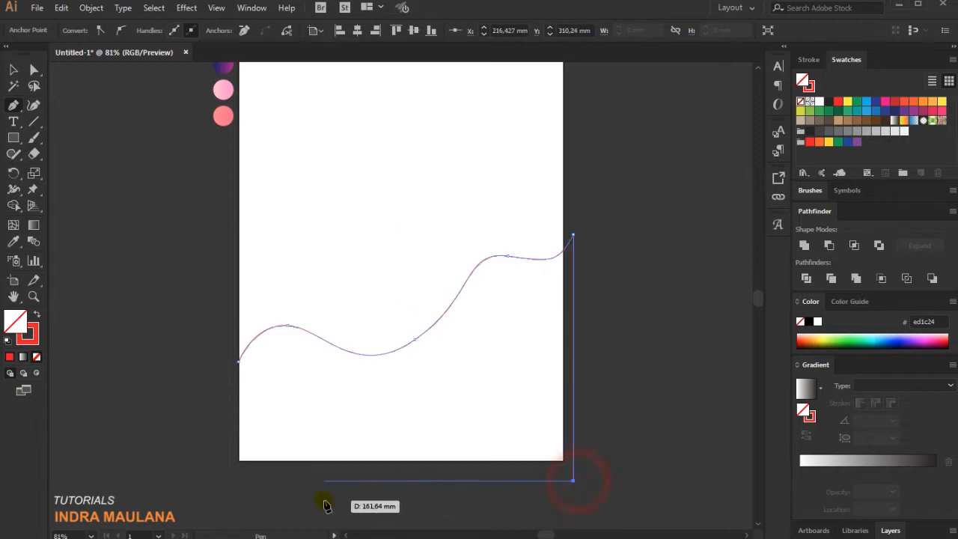
left_click(234, 480)
left_click(238, 362)
left_click(13, 68)
left_click(112, 244)
scroll(124, 350, "up", 2)
scroll(125, 349, "down", 2)
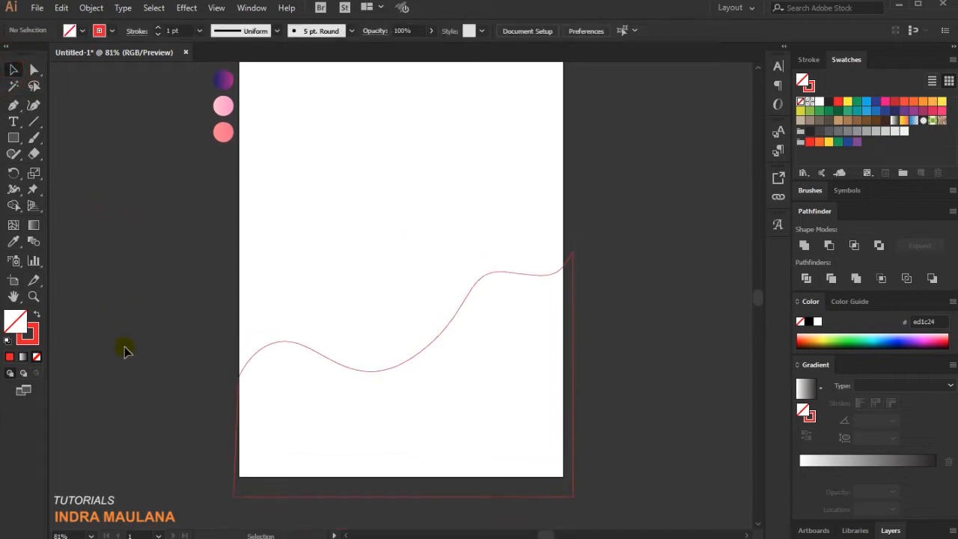
Move the wave's left end anchor outside the artboard, raise its right end anchor, and tilt the right crest's handle.
left_click(33, 69)
left_click_drag(238, 362, 228, 362)
left_click(287, 325)
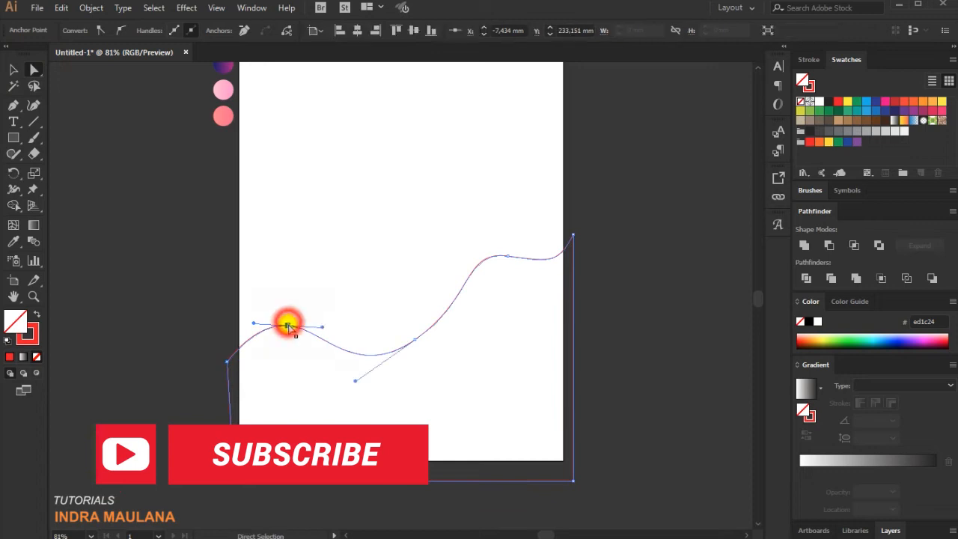
left_click(506, 257)
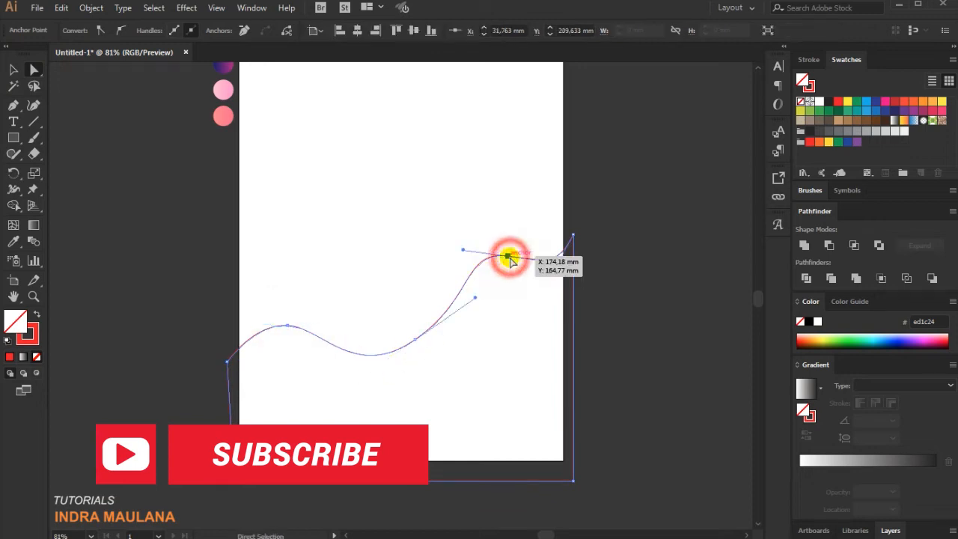
left_click(573, 237)
left_click_drag(573, 238, 572, 215)
left_click(561, 259)
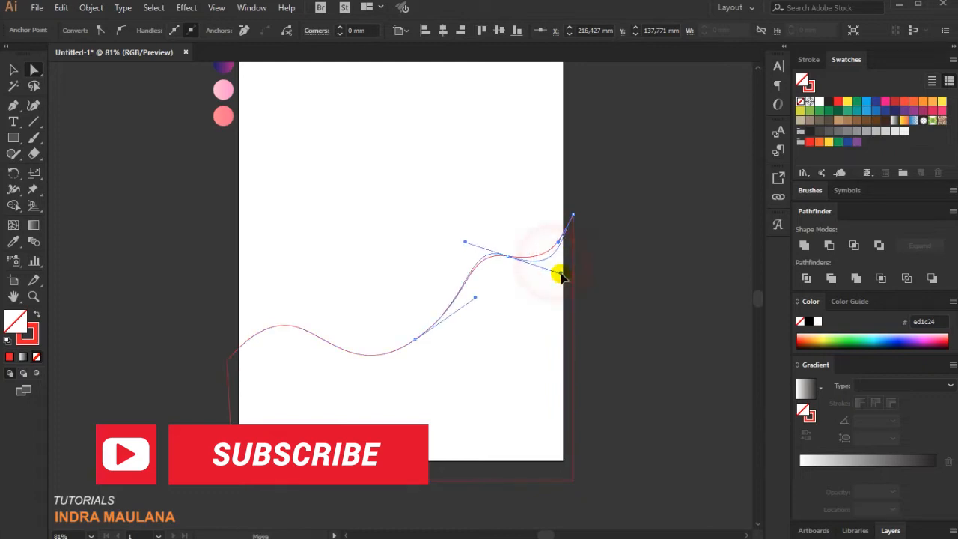
Try to lengthen the middle anchor's lower handle to deepen the wave's valley.
left_click(414, 339)
left_click_drag(354, 381, 341, 392)
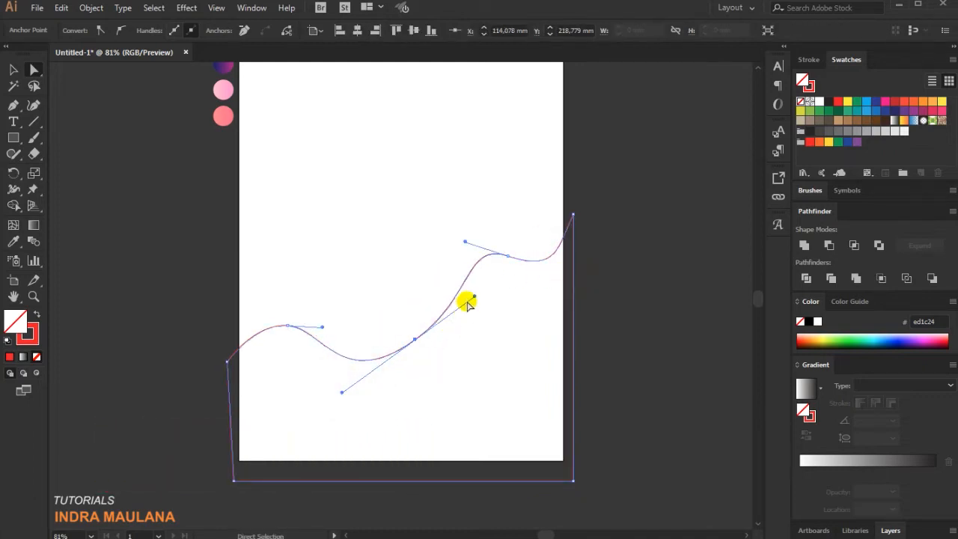
left_click(607, 254)
key("ctrl+a")
left_click(614, 253)
key("a")
Fine-tune both handles of the right crest's anchor to smooth the wave, and deselect the path.
left_click(527, 259)
left_click(507, 256)
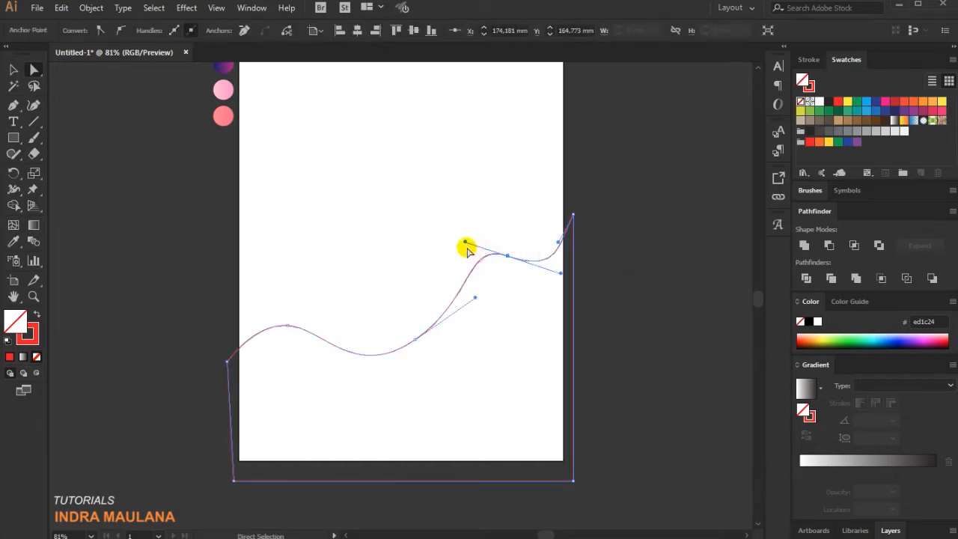
left_click_drag(464, 244, 457, 240)
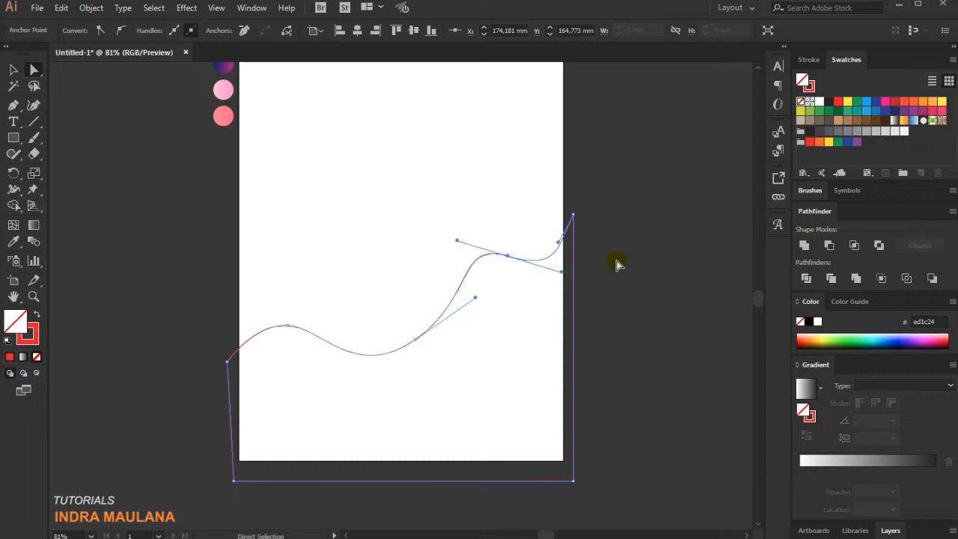
left_click_drag(563, 273, 567, 271)
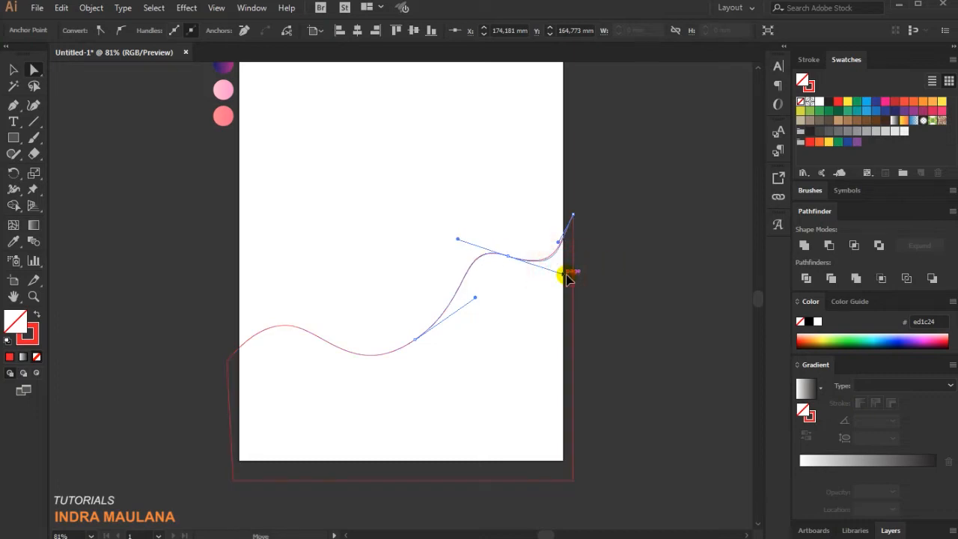
left_click(608, 254)
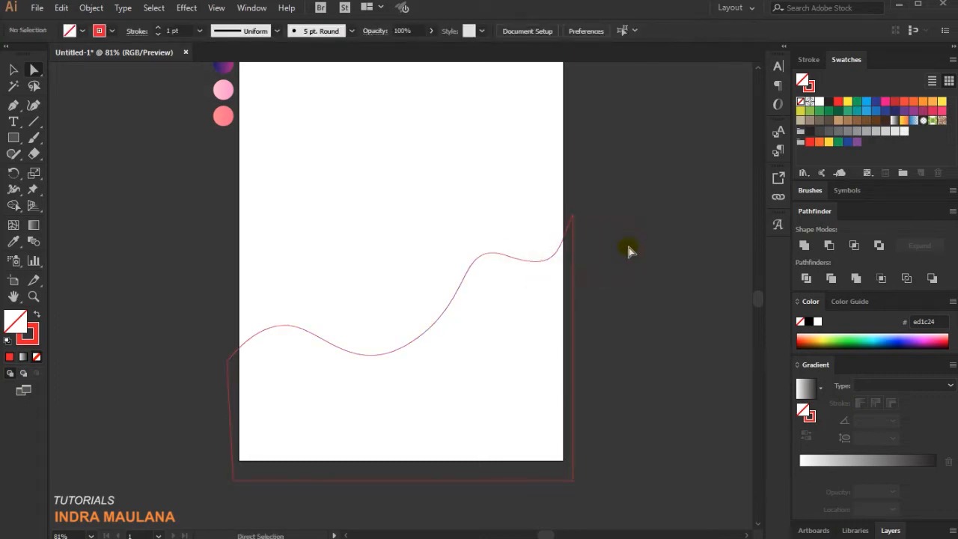
left_click(12, 71)
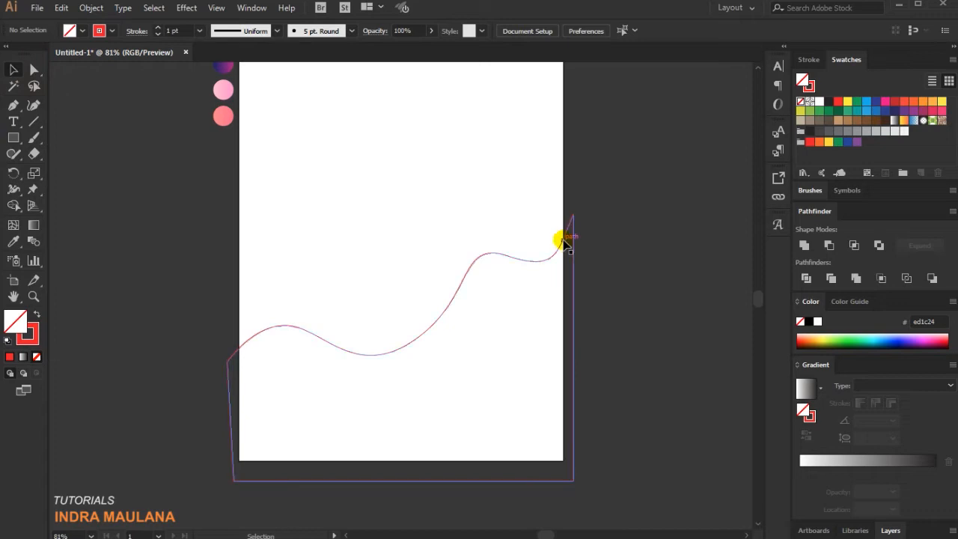
Draw a rectangle that covers the whole artboard from corner to corner.
scroll(79, 253, "up", 3)
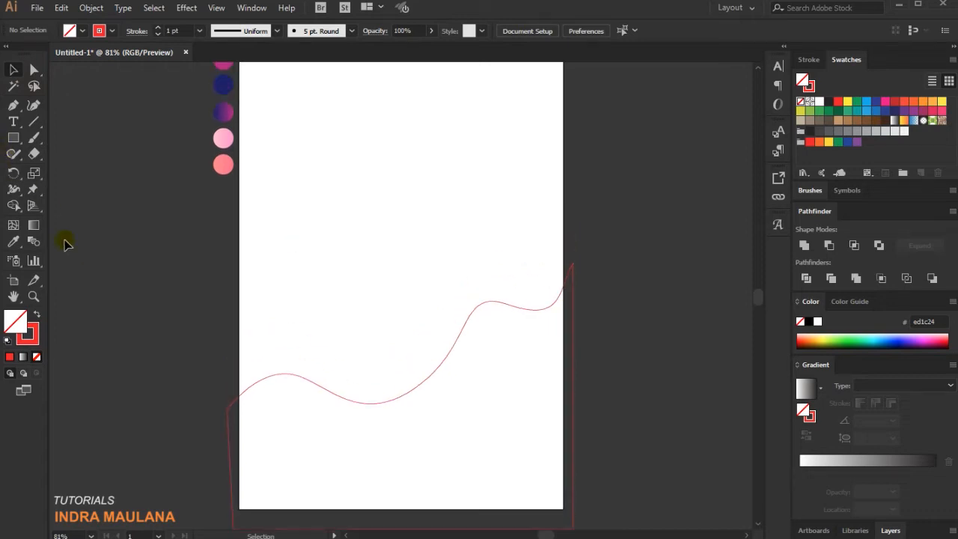
left_click(12, 139)
scroll(206, 210, "up", 3)
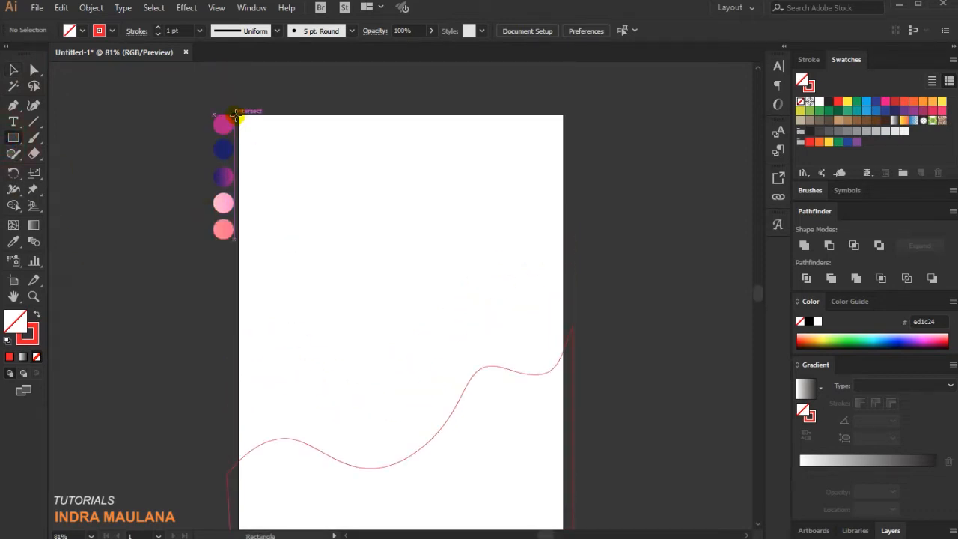
left_click_drag(238, 117, 563, 457)
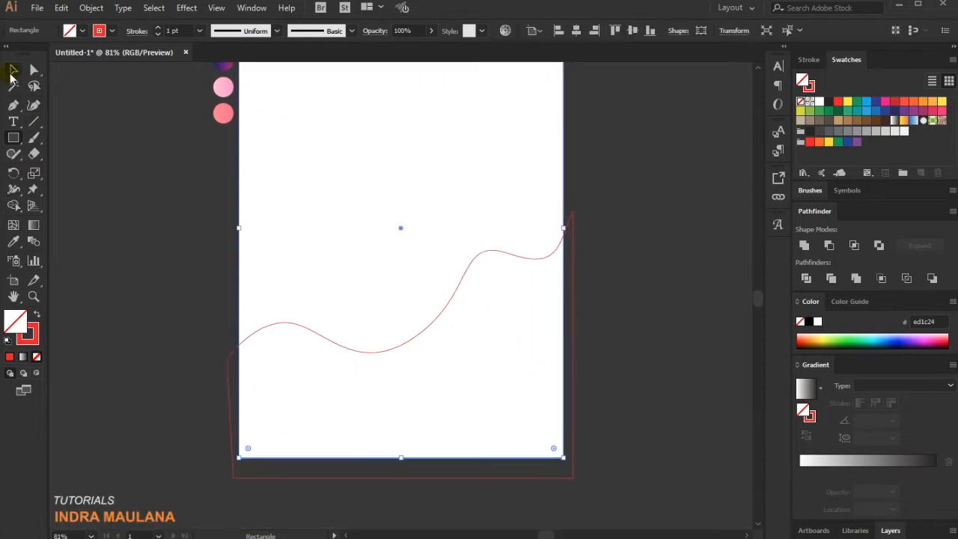
Give the rectangle a white fill and remove its stroke.
left_click(13, 70)
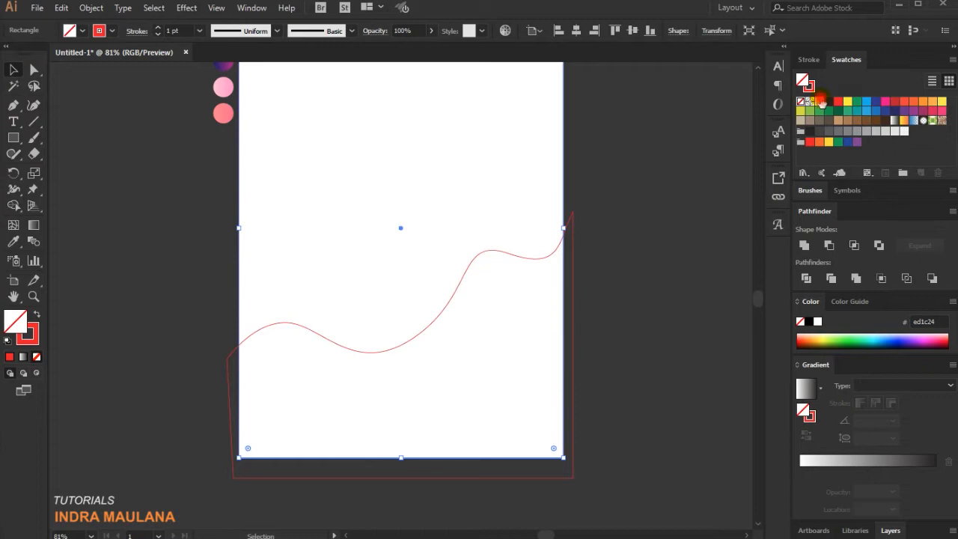
left_click(820, 101)
left_click(32, 334)
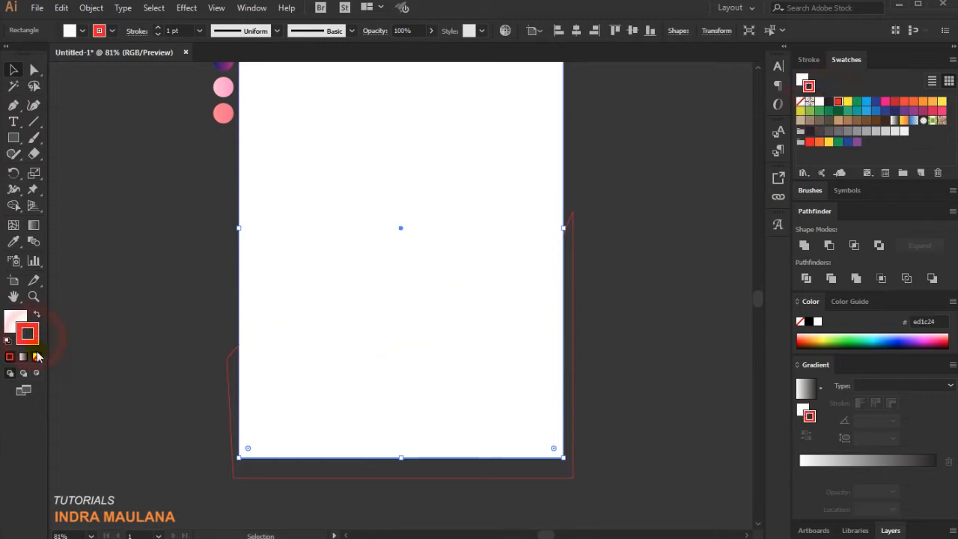
left_click(37, 358)
left_click(10, 320)
Send the white rectangle to the back, behind the wavy shape, and deselect it.
right_click(419, 258)
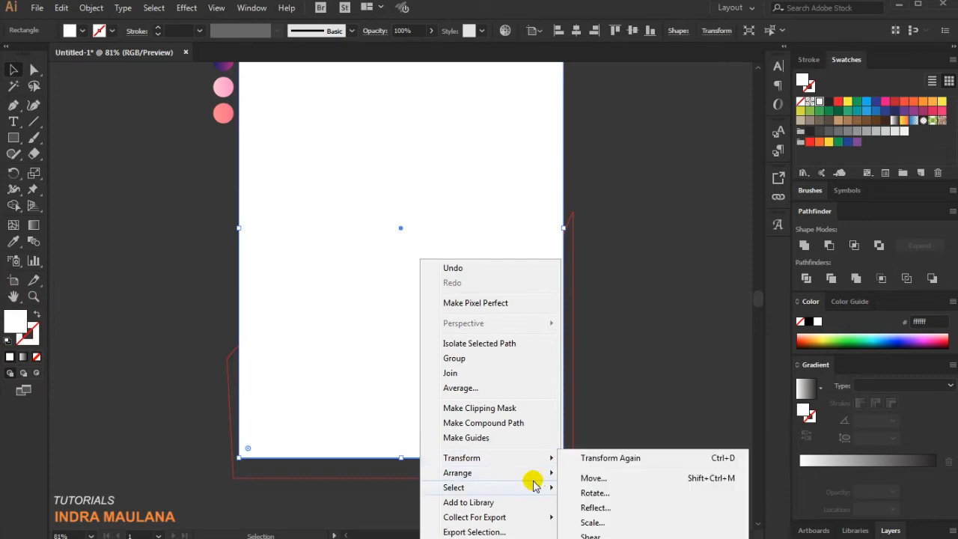
mouse_move(524, 471)
left_click(608, 517)
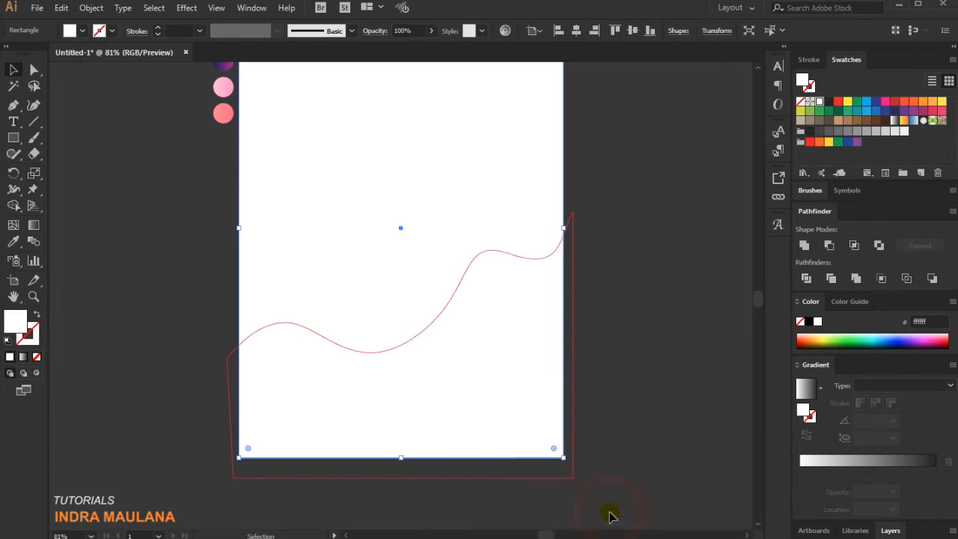
left_click(652, 373)
Swap the wavy shape's fill and stroke so that it has a red fill and no stroke.
left_click(573, 274)
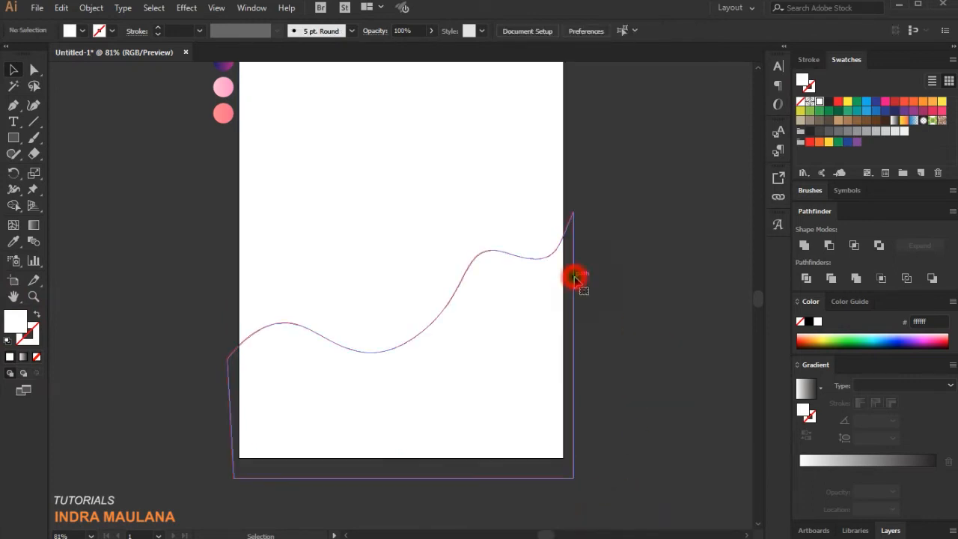
left_click(34, 317)
left_click(119, 307)
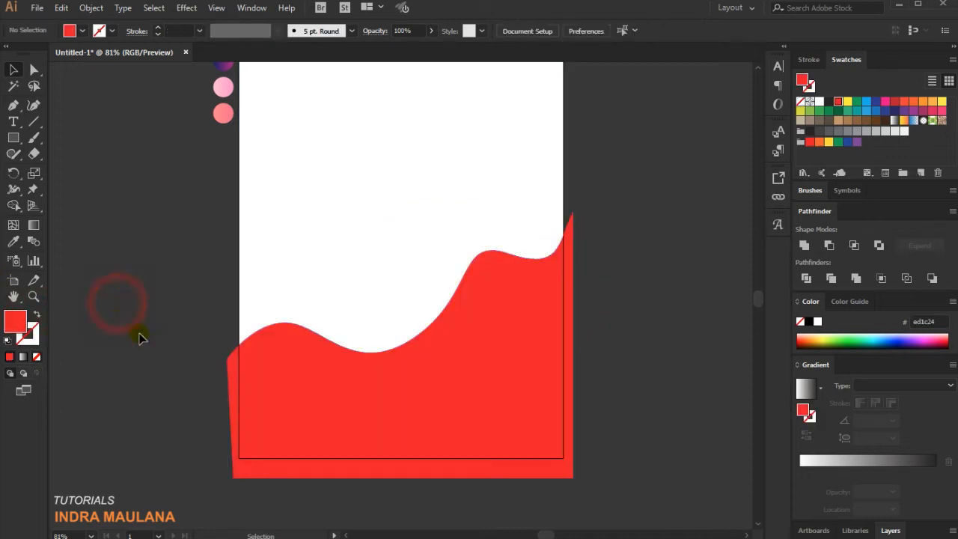
Divide the wavy shape and the white rectangle with Pathfinder and ungroup the resulting pieces.
scroll(529, 352, "up", 1)
left_click_drag(640, 223, 421, 406)
left_click(805, 278)
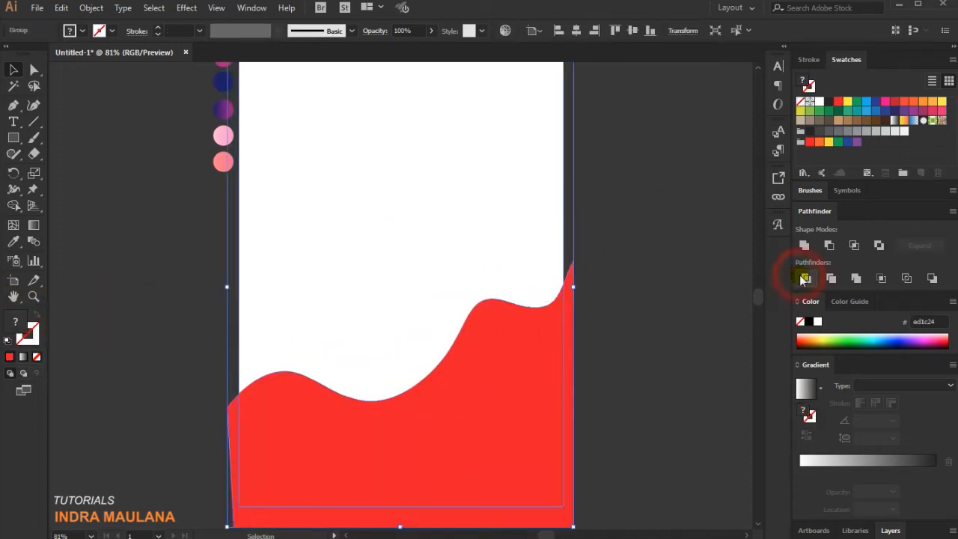
right_click(529, 254)
left_click(551, 360)
Delete the leftover red pieces that extend outside the artboard.
left_click(639, 326)
left_click_drag(569, 377, 662, 273)
key("Delete")
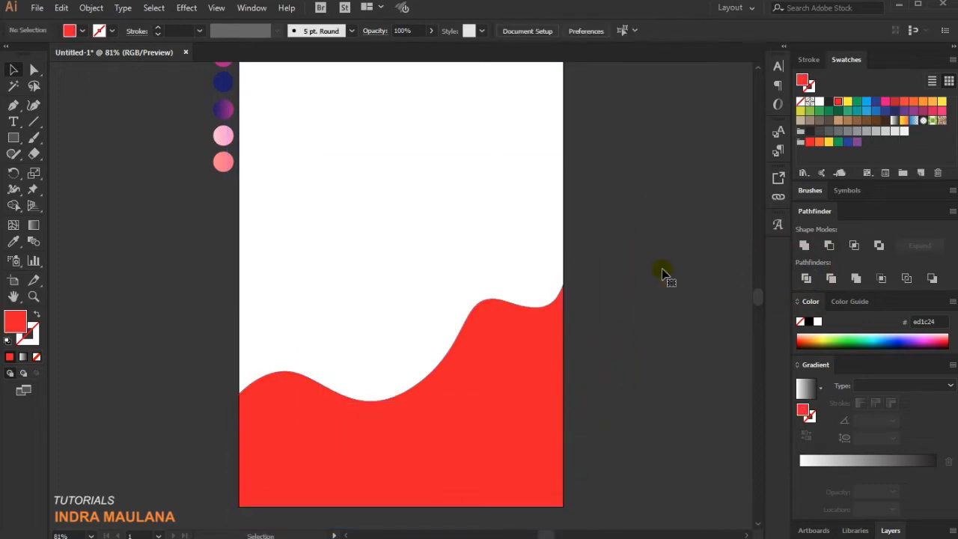
Test the division by moving the white upper piece aside, and undo the move.
left_click_drag(516, 215, 379, 240)
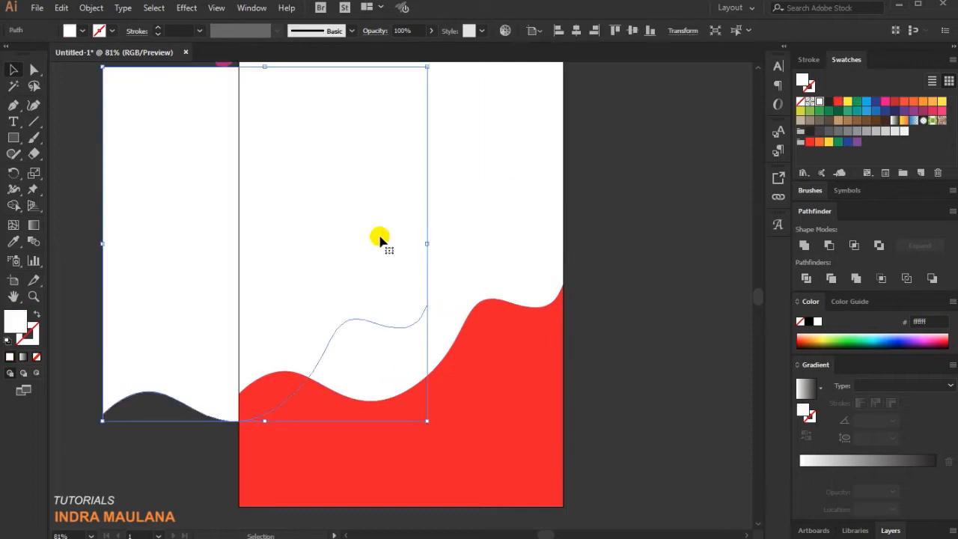
key("Delete")
left_click(626, 206)
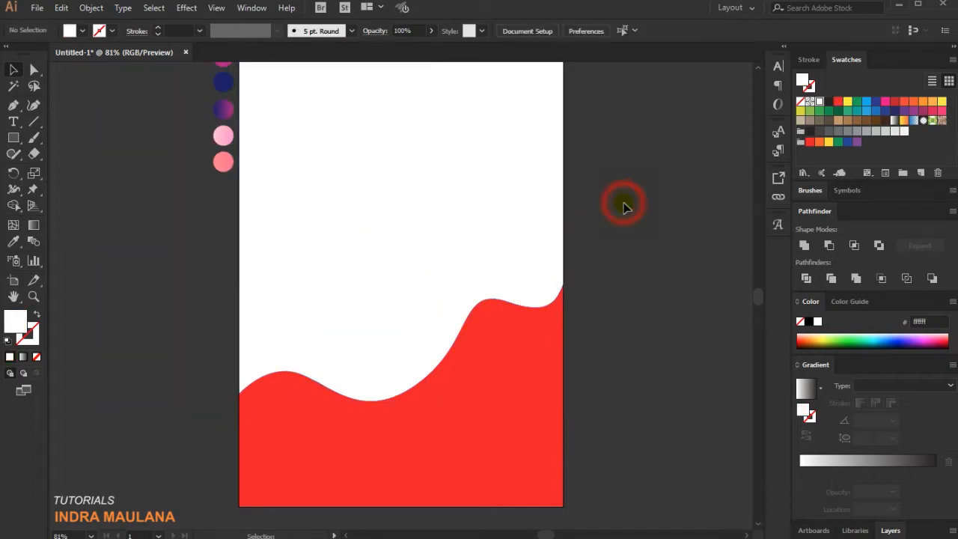
Lock the white piece above the red wave.
left_click(472, 199)
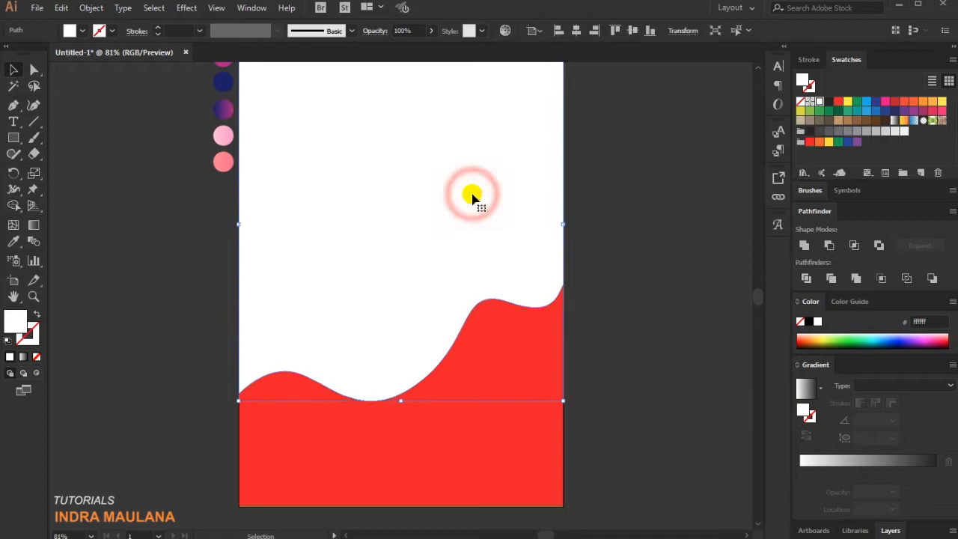
left_click(84, 9)
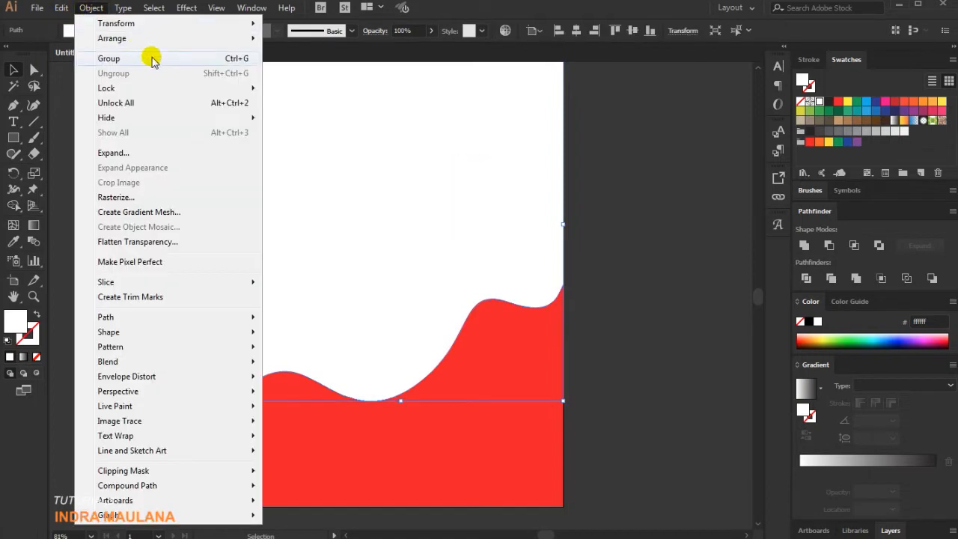
mouse_move(186, 89)
left_click(280, 91)
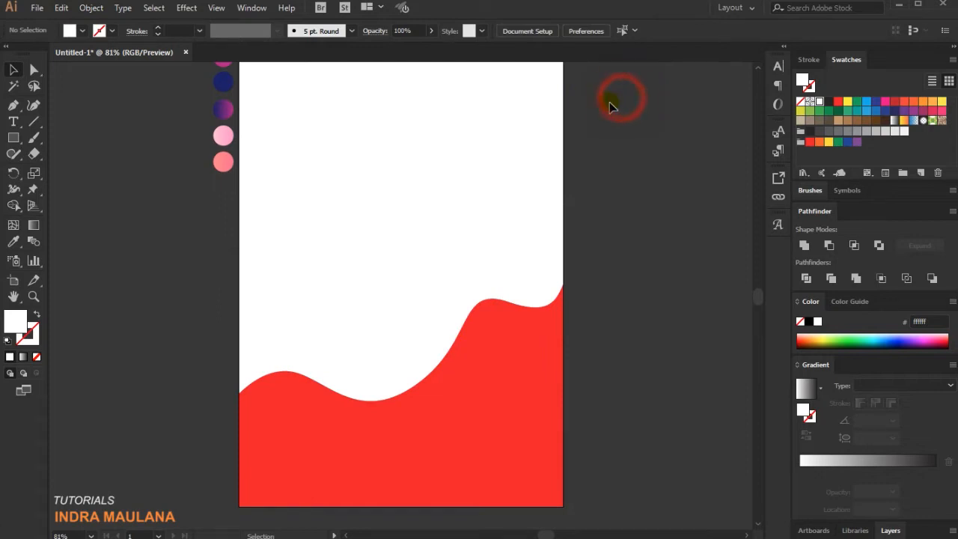
Fill the red wave with the navy-to-magenta gradient sampled from the gradient colour circle.
scroll(637, 154, "down", 1)
left_click(491, 352)
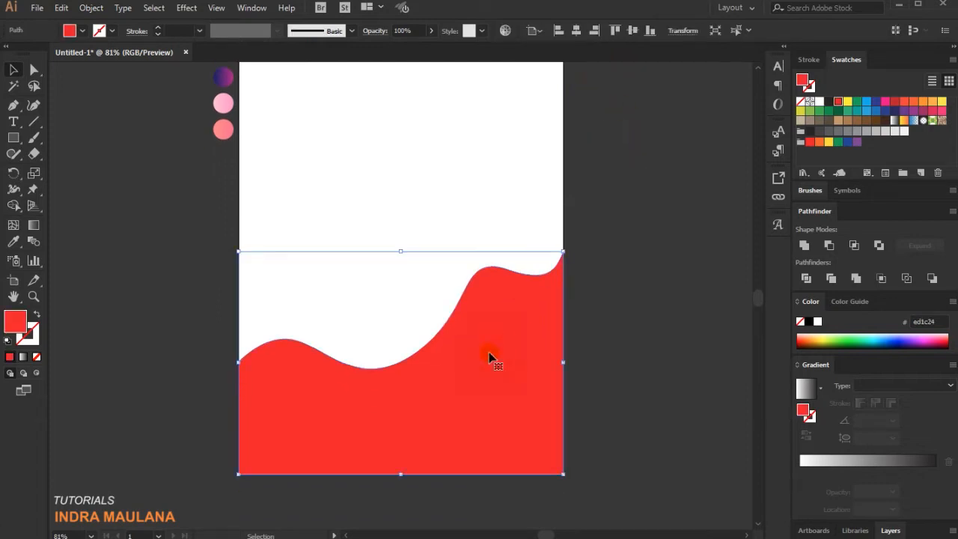
left_click(814, 366)
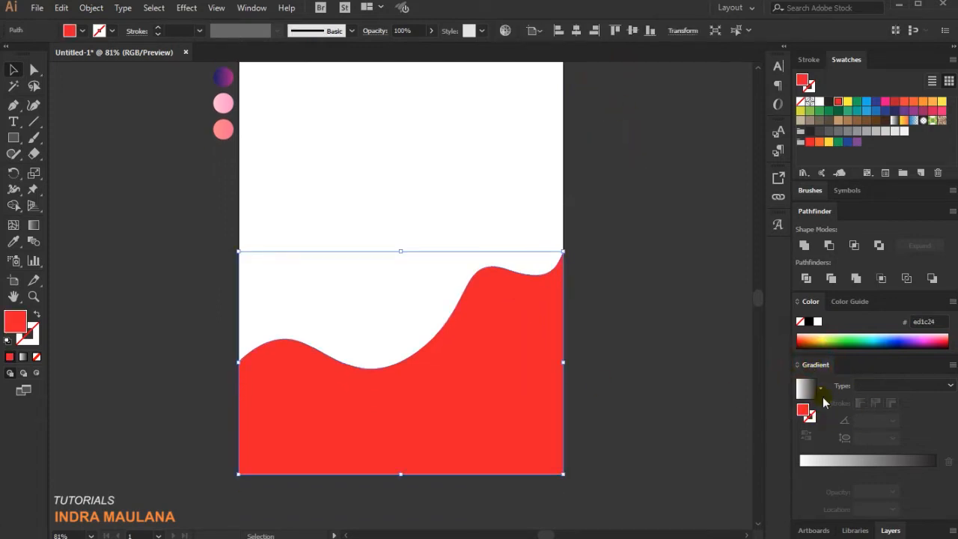
scroll(273, 277, "up", 1)
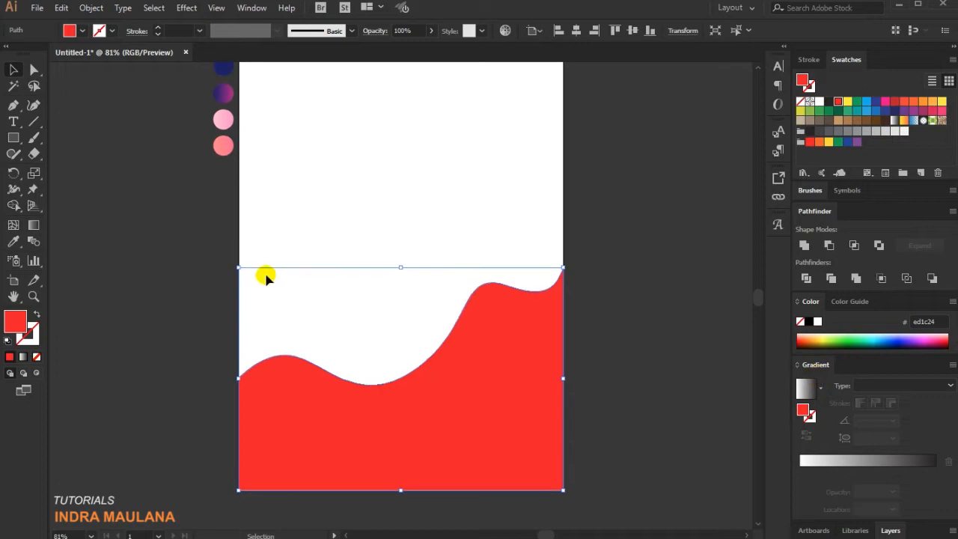
left_click(12, 241)
left_click(226, 92)
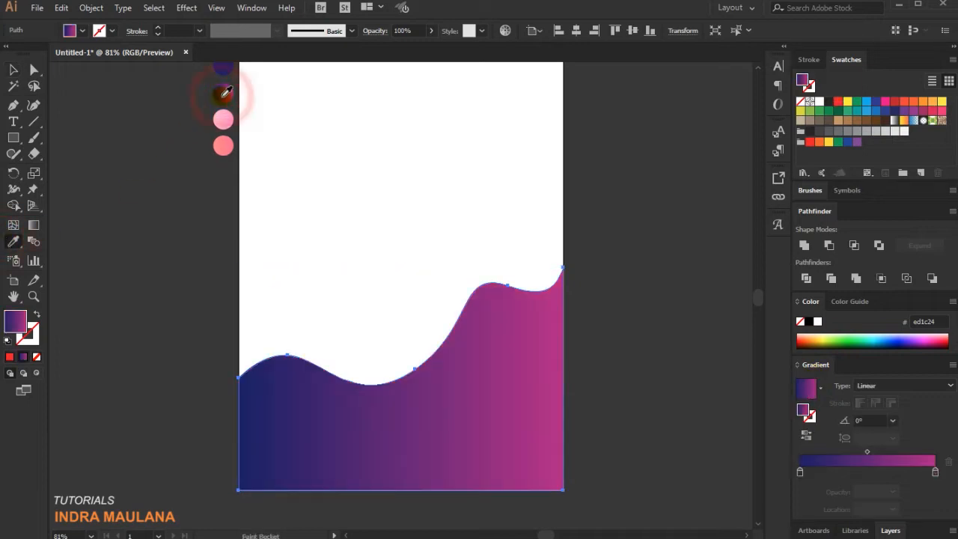
left_click(15, 67)
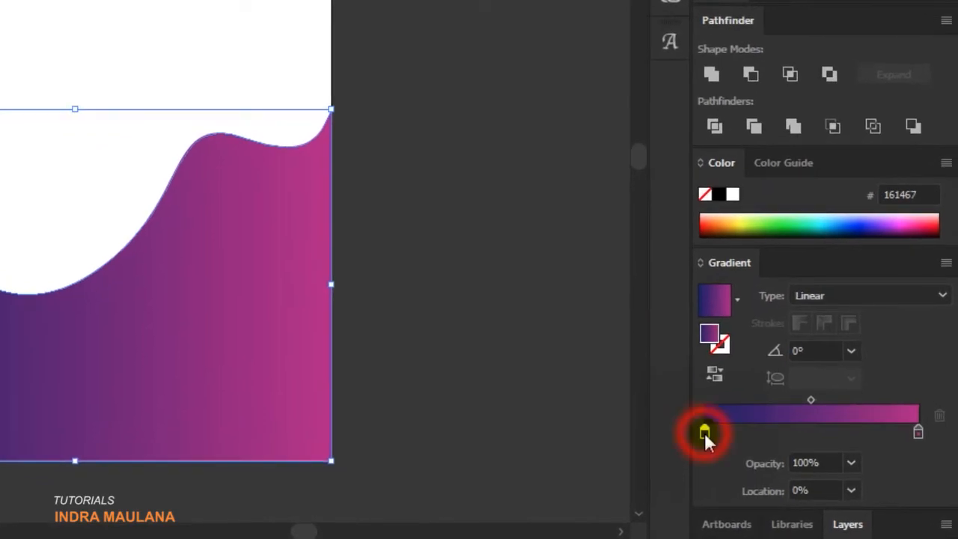
Examine the hex colour codes of the start and end stops of the wave's gradient.
double_click(799, 472)
left_click(890, 337)
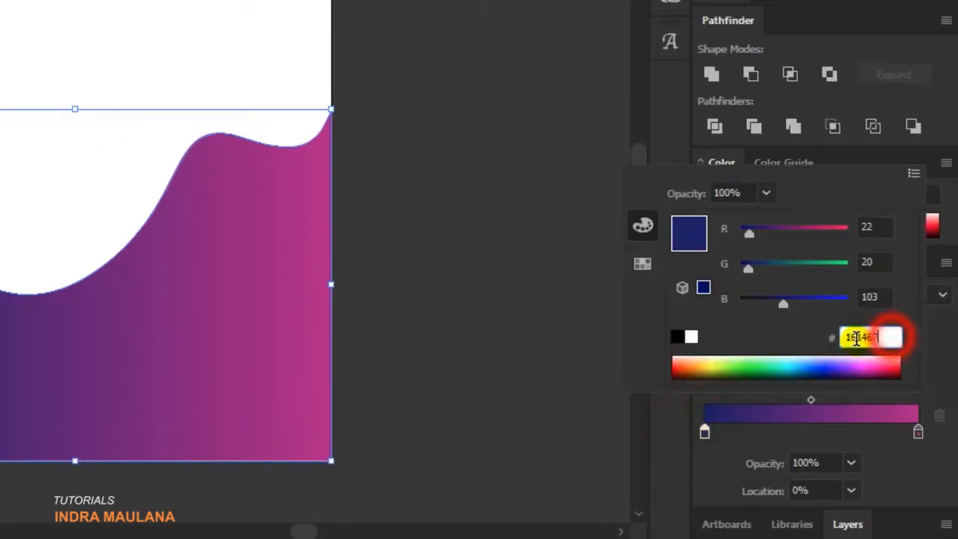
double_click(919, 435)
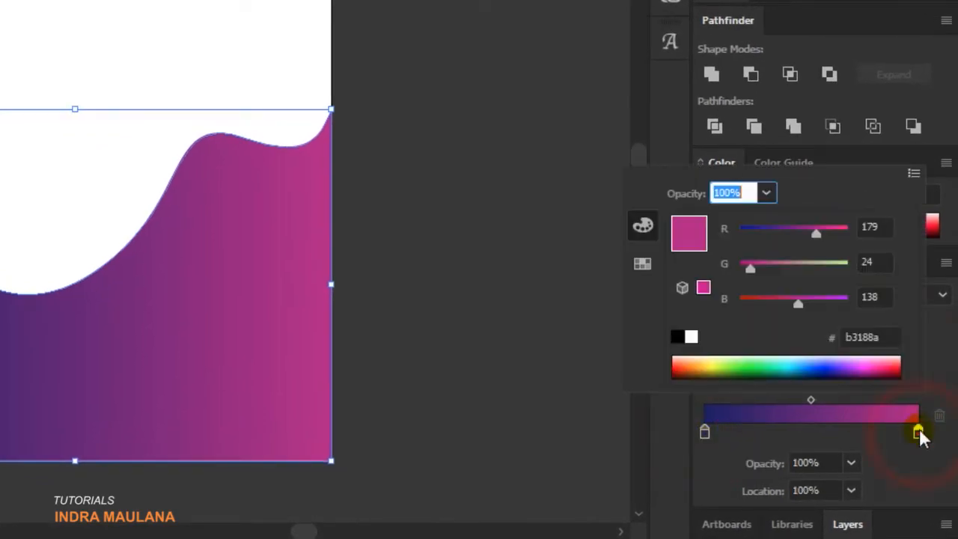
left_click_drag(893, 336, 827, 339)
left_click(275, 238)
left_click(12, 69)
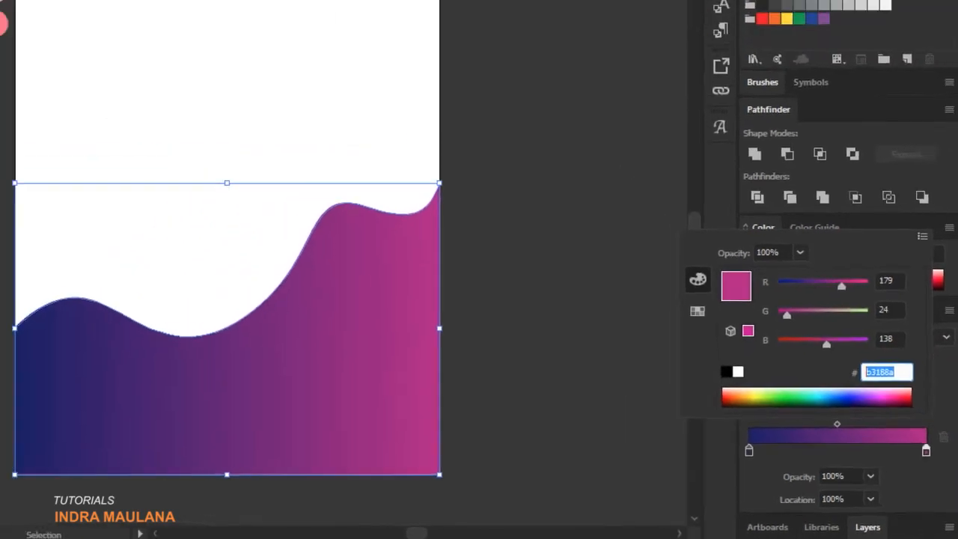
left_click(646, 233)
Redraw the wave's linear gradient diagonally at -157.5°, from navy at the upper right to magenta at the lower left.
left_click(481, 378)
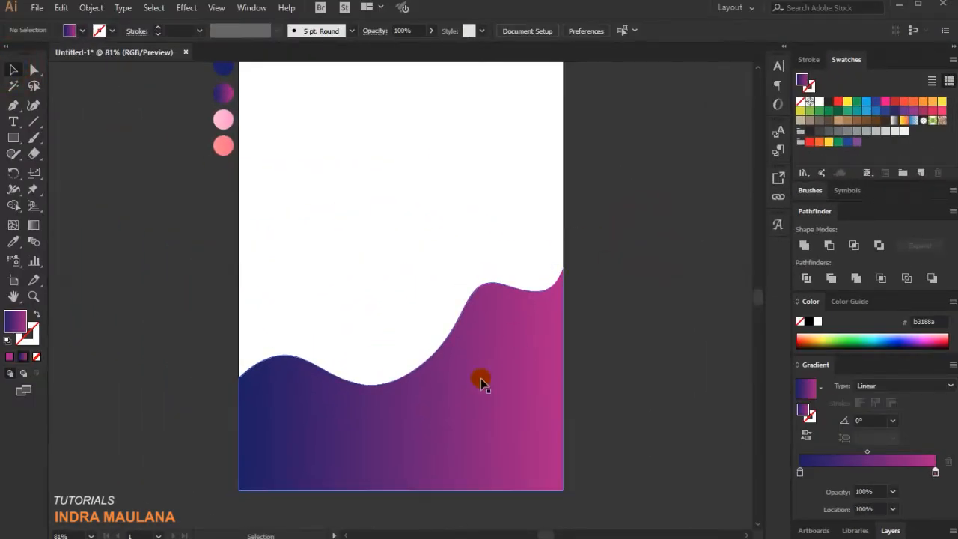
left_click(14, 225)
left_click_drag(540, 316, 286, 478)
mouse_move(561, 325)
left_mouse_down()
mouse_move(290, 454)
mouse_move(173, 486)
left_mouse_up()
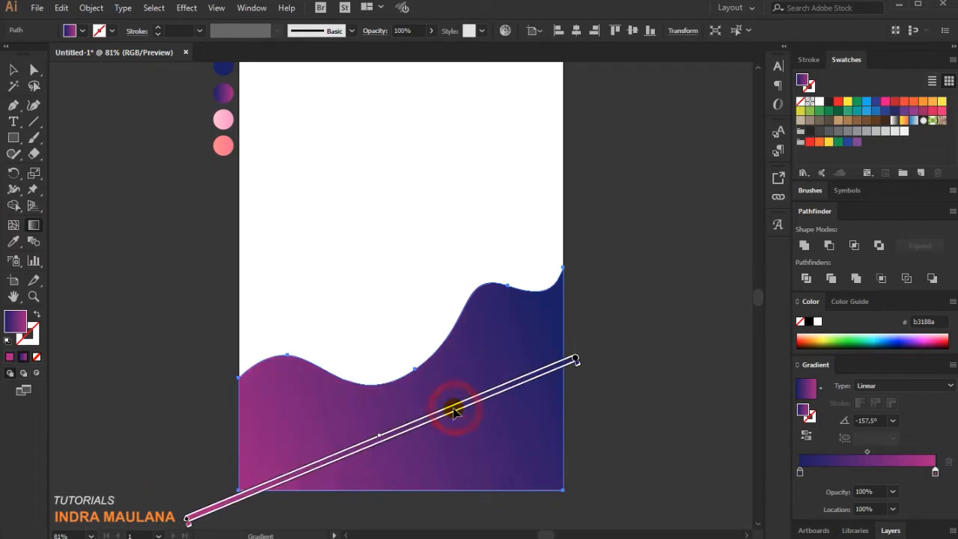
left_click(12, 71)
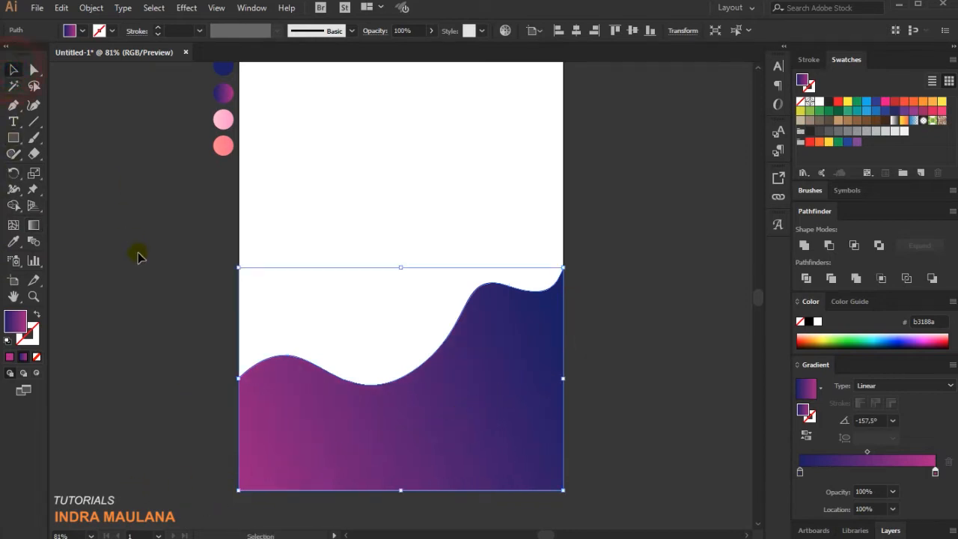
left_click(142, 337)
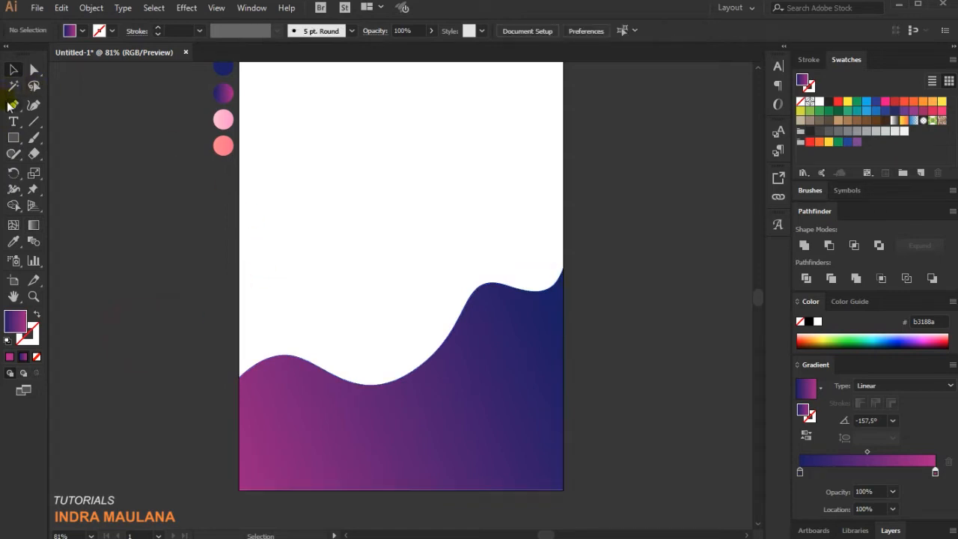
Start a second wave curve with the Pen tool, from the artboard's left edge through the first wave's left crest to its right slope.
left_click(240, 292)
left_click_drag(291, 355, 332, 356)
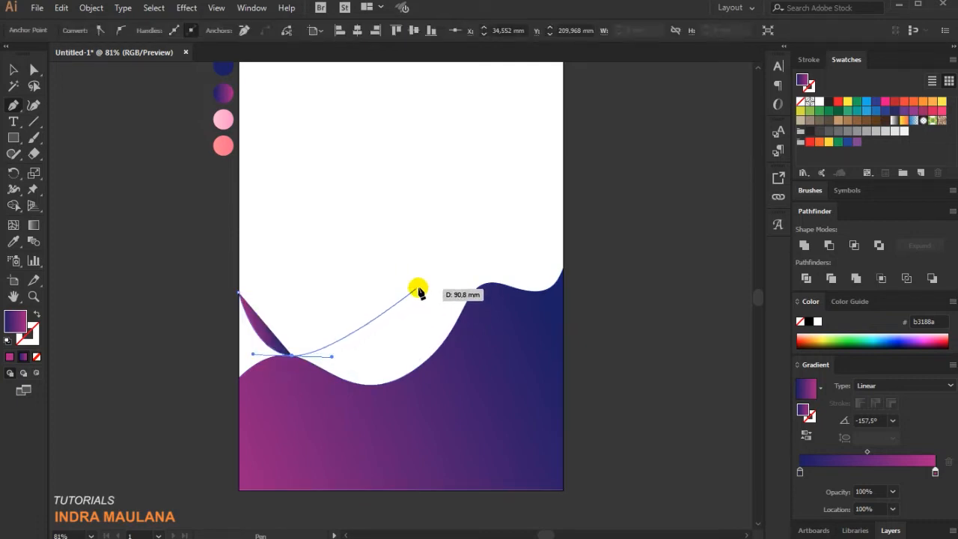
left_click_drag(464, 303, 550, 330)
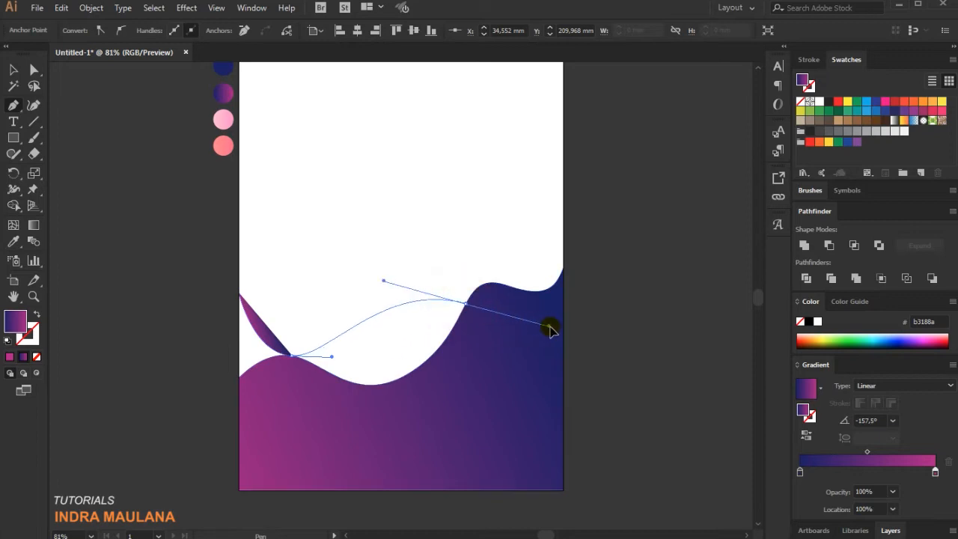
left_click_drag(582, 230, 649, 231)
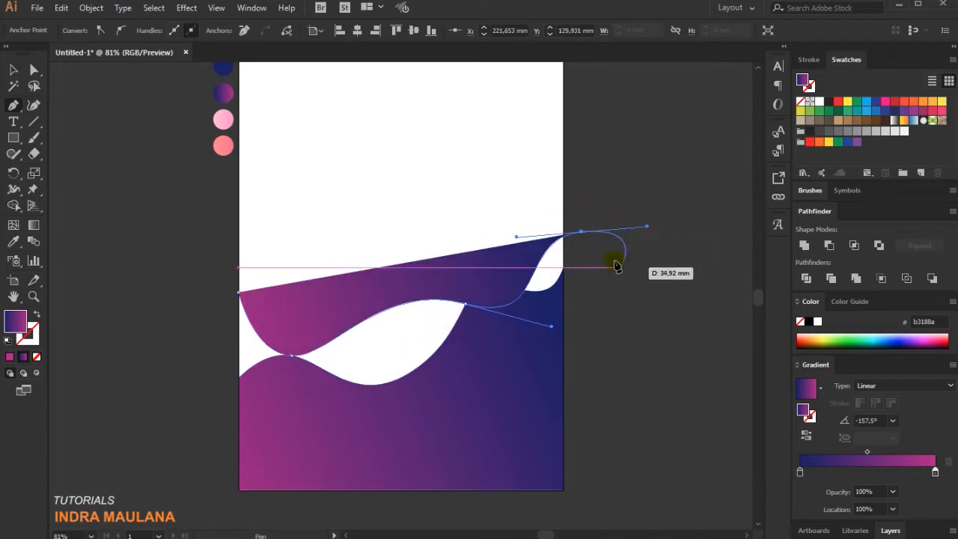
key("ctrl+z")
left_click_drag(563, 231, 625, 226)
key("ctrl+z")
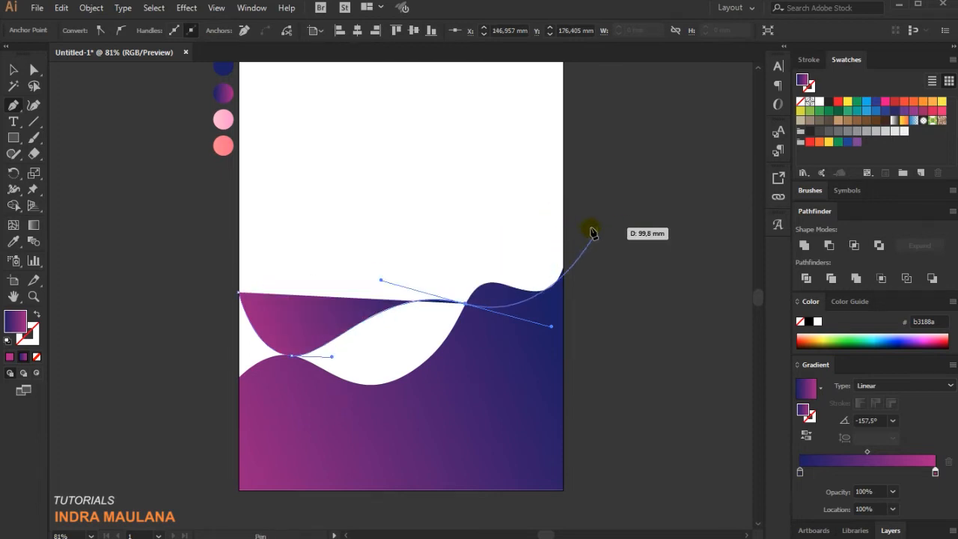
Extend the second wave to a crest on the artboard's right edge and close the path through both bottom corners.
left_click_drag(563, 230, 613, 235)
left_click(562, 230)
left_click(563, 490)
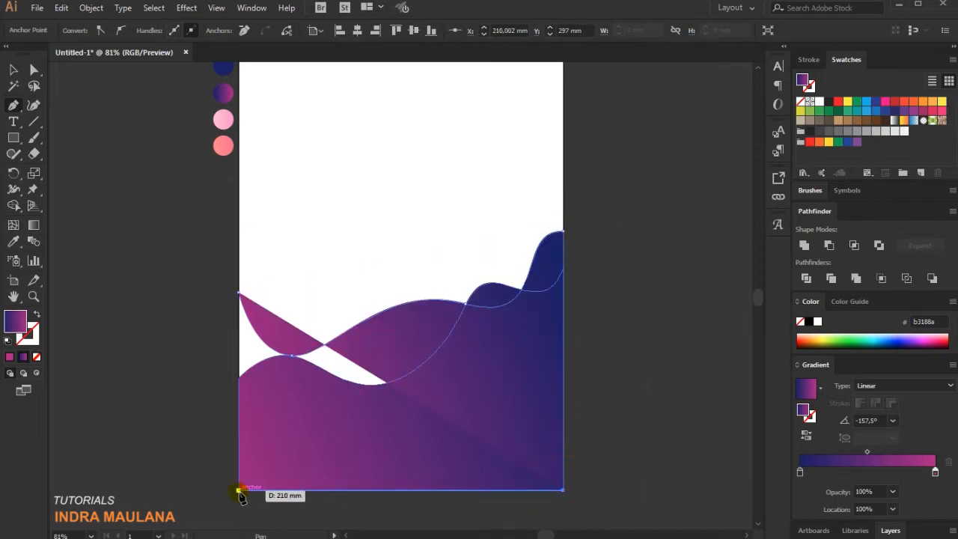
left_click(238, 490)
left_click(238, 296)
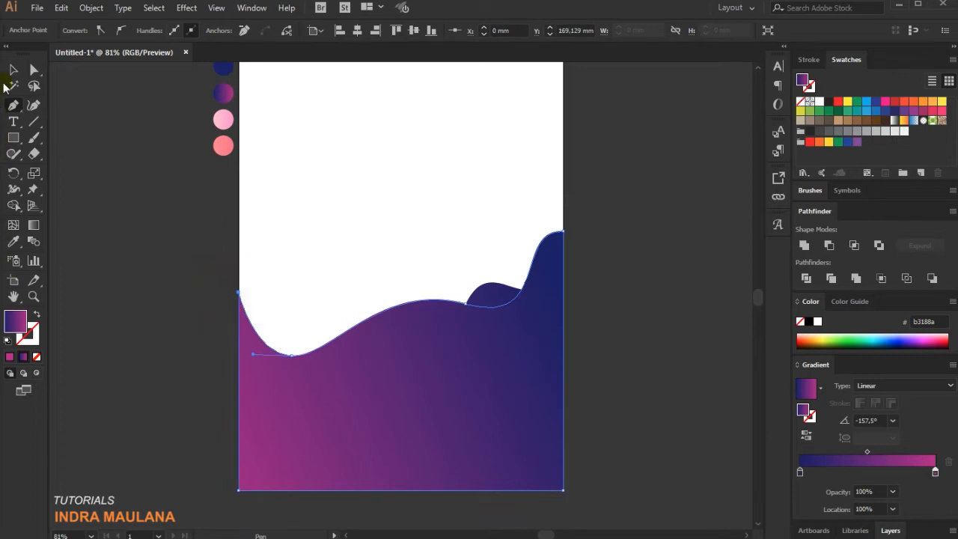
Send the new wave to the back of the stacking order.
left_click(13, 69)
right_click(442, 362)
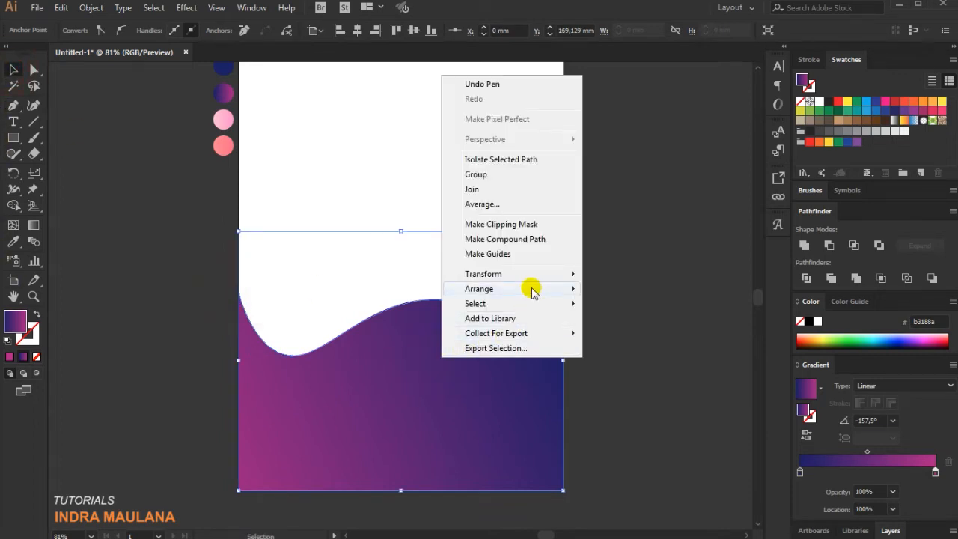
mouse_move(557, 288)
left_click(648, 333)
Bring the new wave forward two levels, placing it above the white area but behind the first wave.
right_click(518, 348)
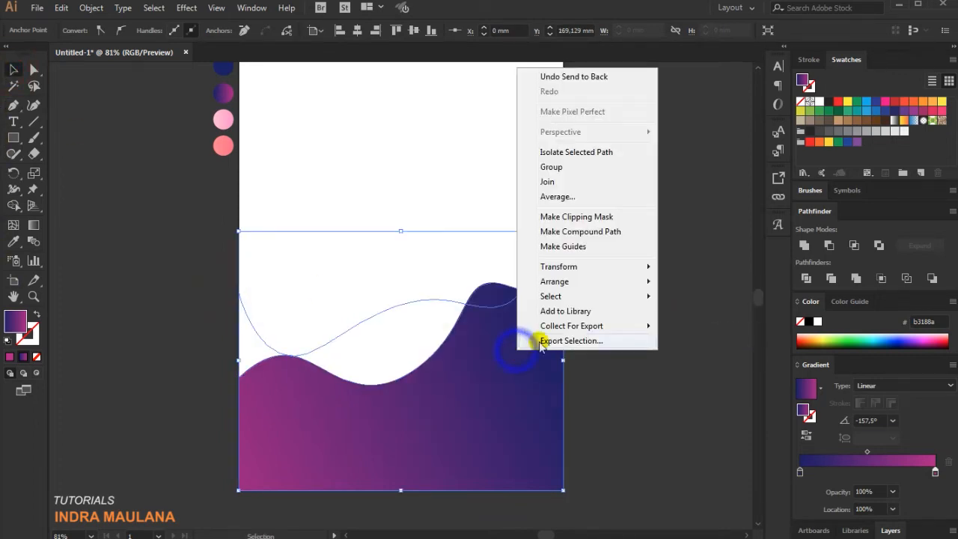
mouse_move(632, 291)
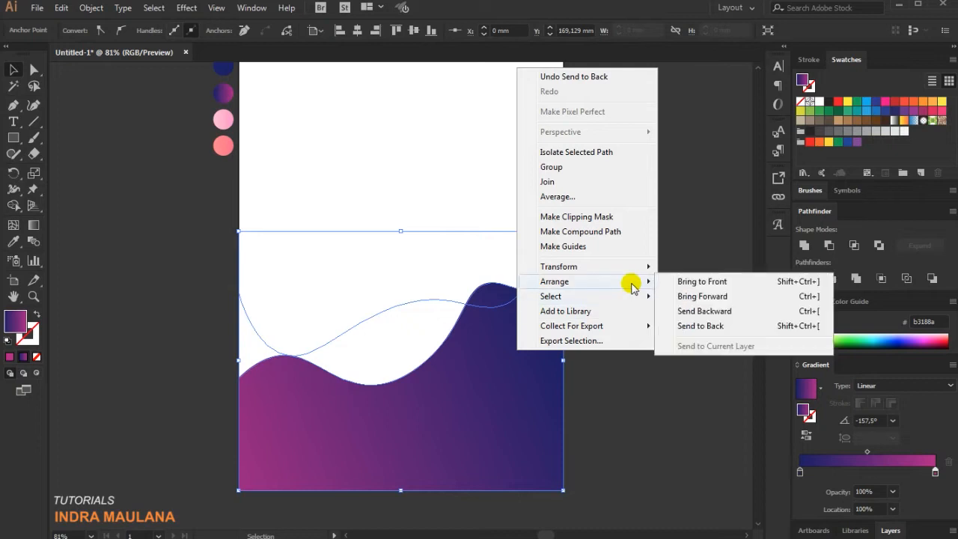
left_click(707, 292)
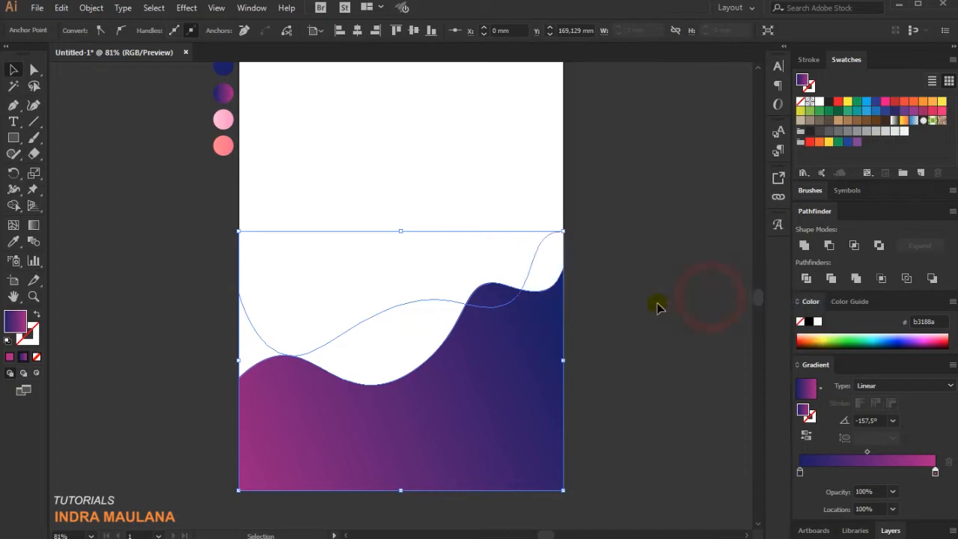
right_click(523, 312)
mouse_move(609, 247)
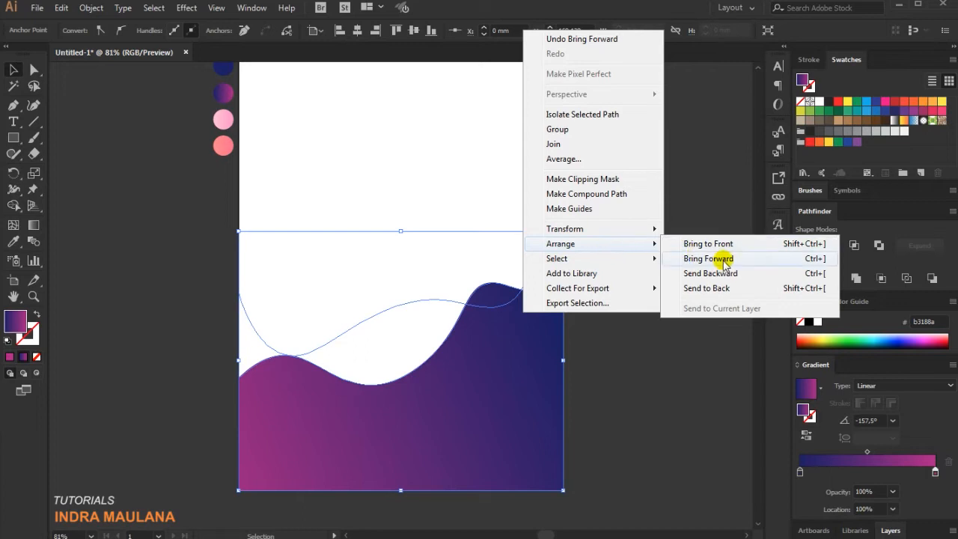
left_click(726, 262)
right_click(543, 307)
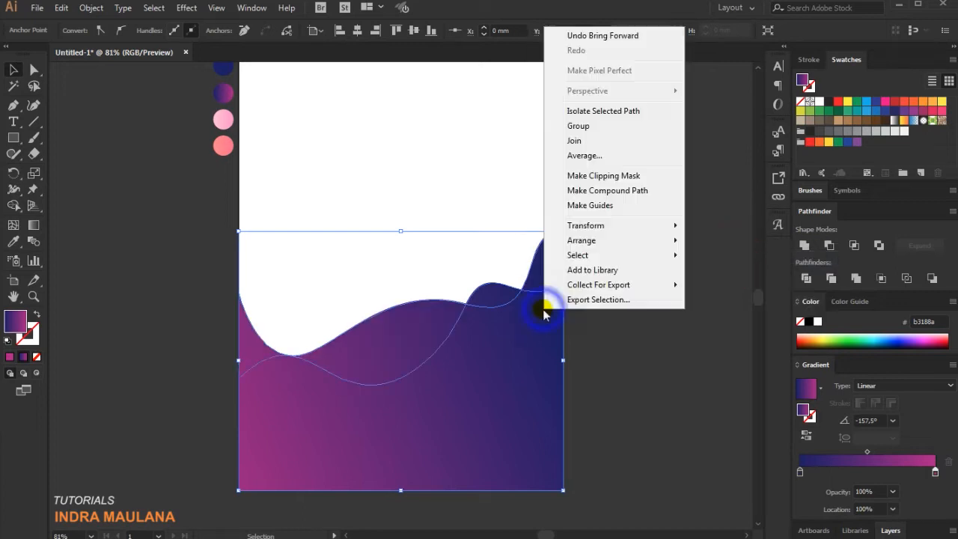
mouse_move(627, 243)
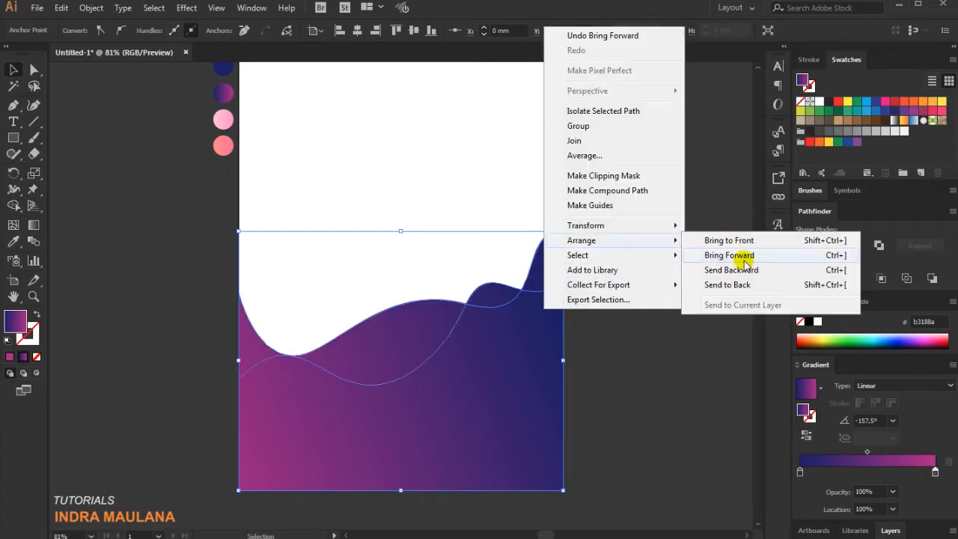
left_click(718, 124)
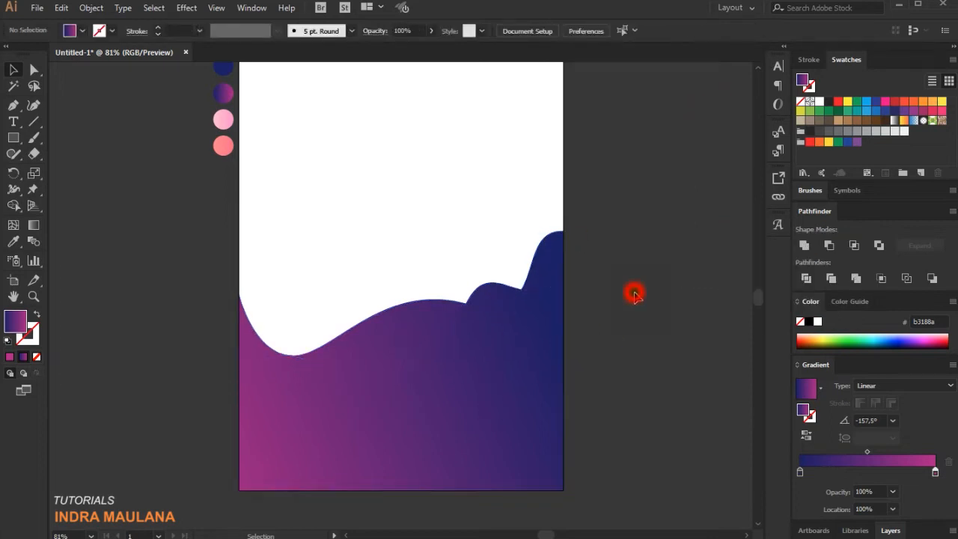
Reverse the gradient direction of the rear wave to contrast with the front wave.
left_click(402, 333)
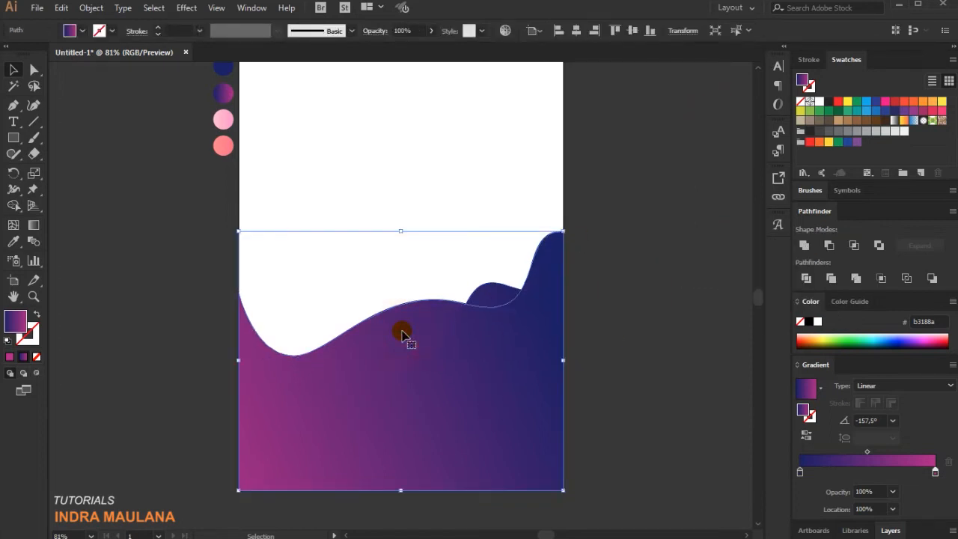
left_click(806, 436)
left_click(695, 333)
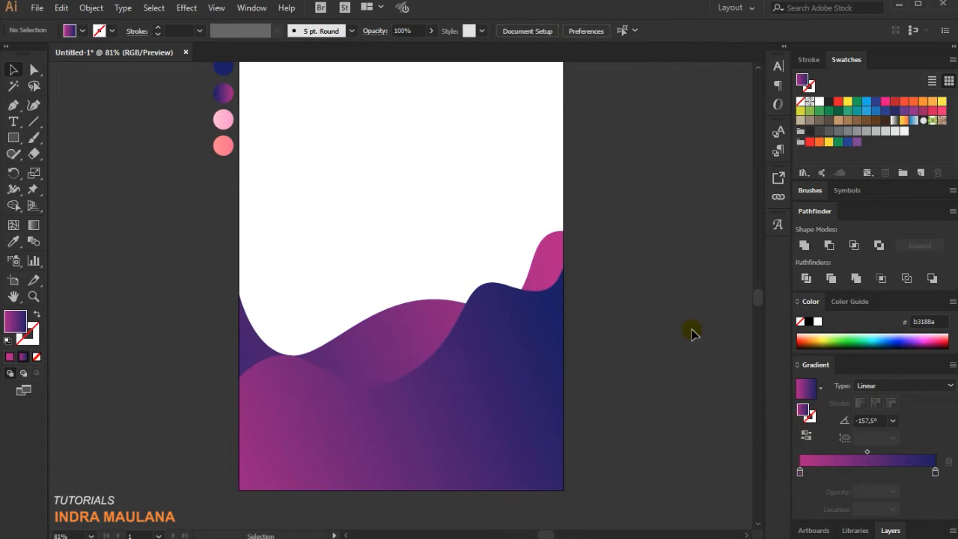
Redraw the rear wave's gradient diagonally from upper right to lower left at about -164°.
left_click(422, 344)
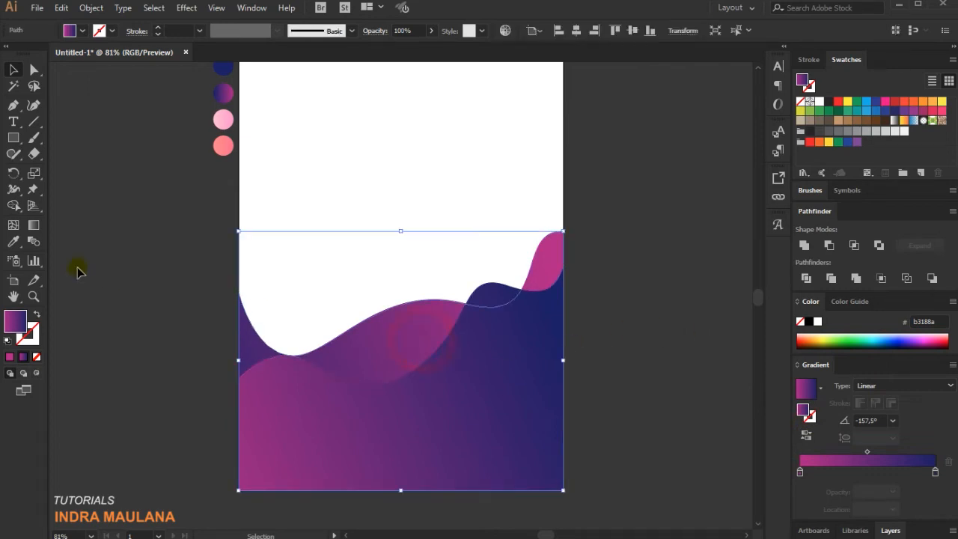
left_click(35, 226)
left_click_drag(579, 263, 273, 369)
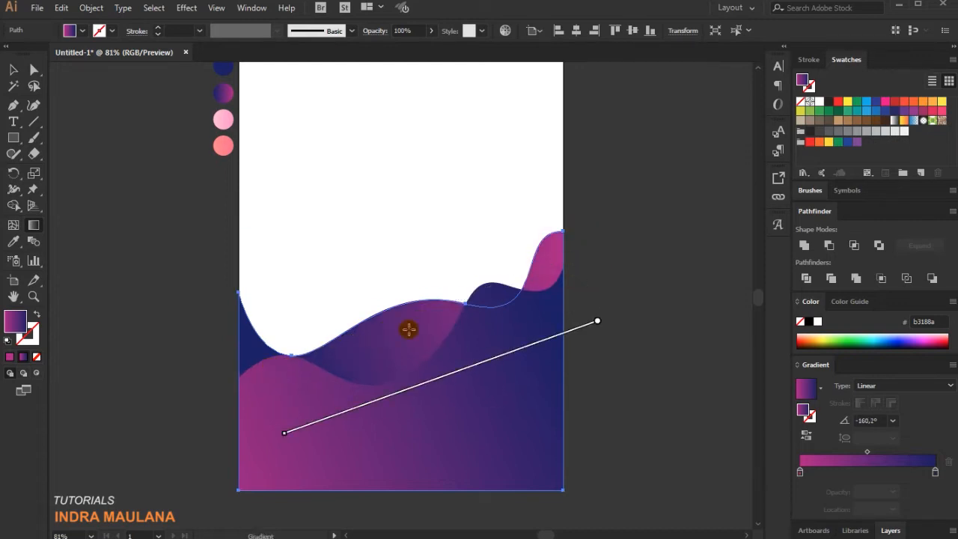
left_click_drag(561, 261, 209, 371)
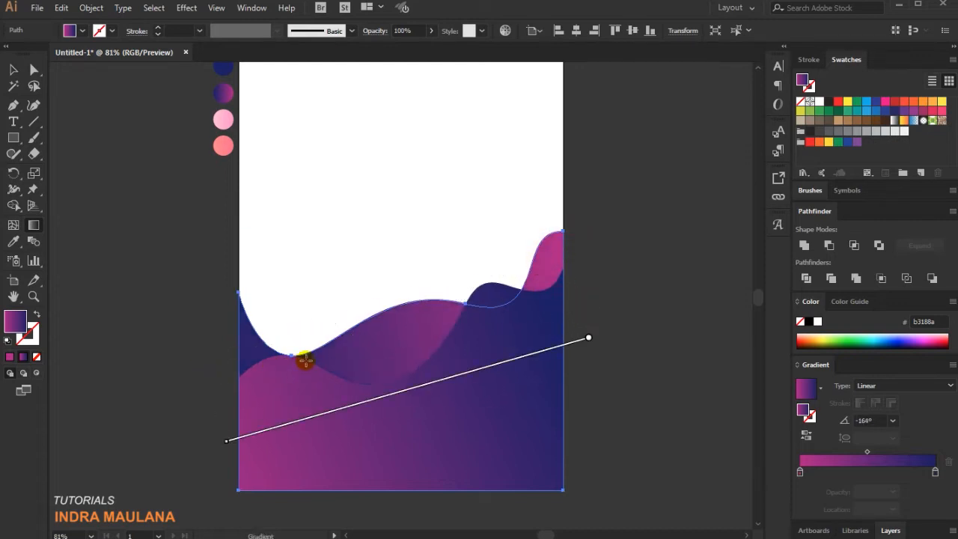
left_click(13, 71)
Select both gradient waves and copy them to the clipboard.
left_click_drag(631, 408, 362, 351)
scroll(684, 336, "down", 3)
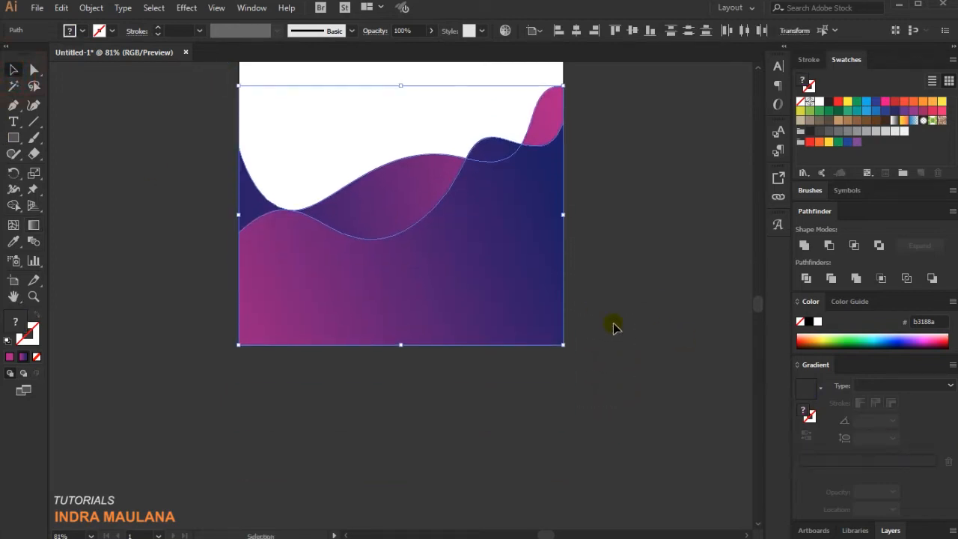
scroll(696, 397, "up", 4)
scroll(619, 374, "down", 5)
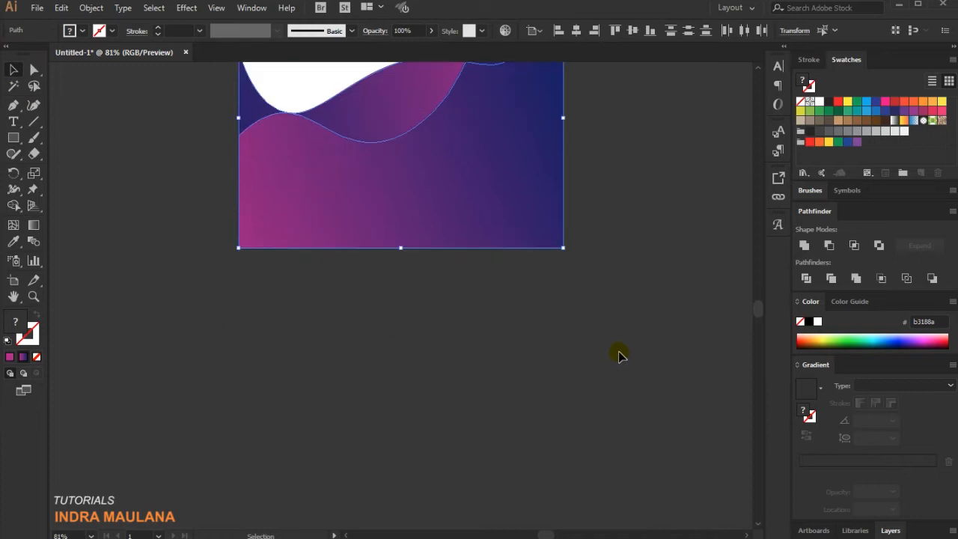
left_click(63, 8)
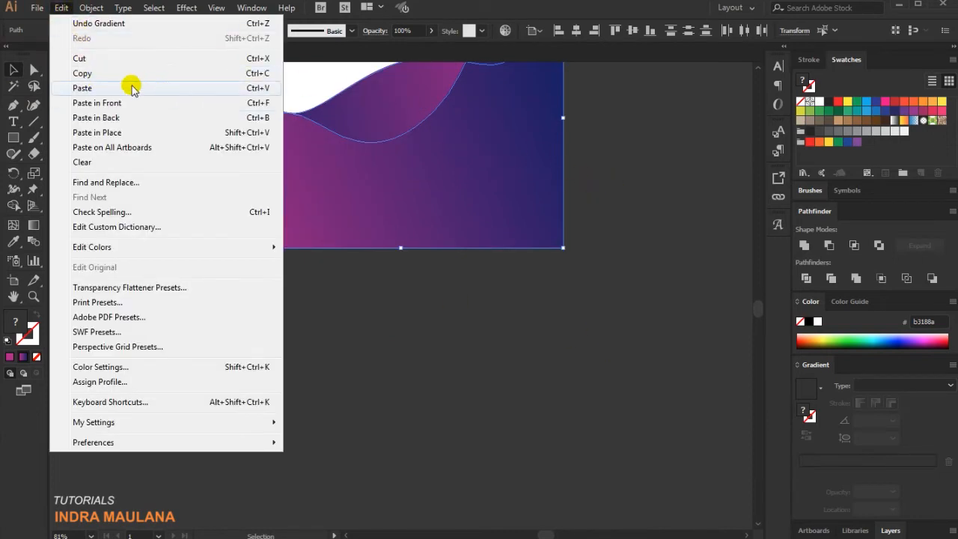
left_click(108, 73)
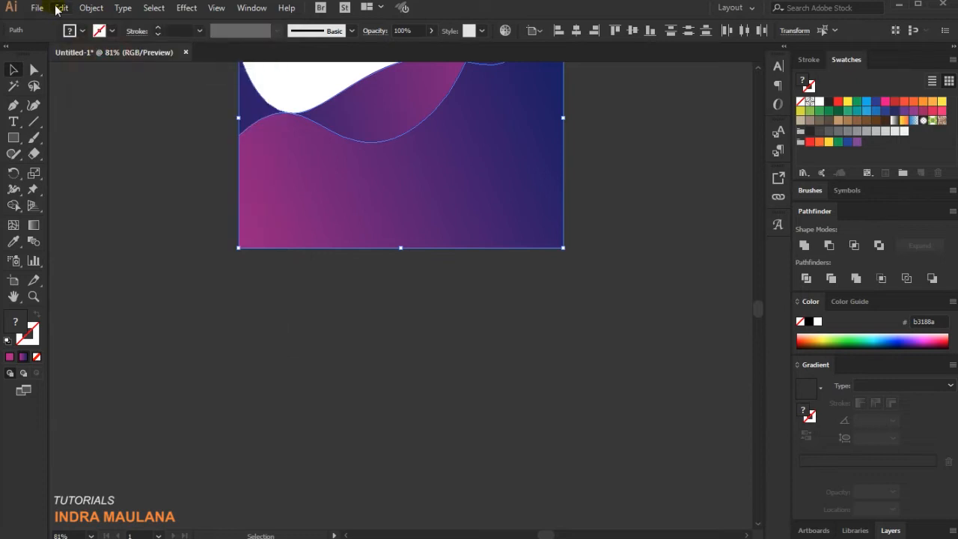
Paste a copy of both gradient waves and move it just below the artboard.
left_click(62, 7)
left_click(236, 102)
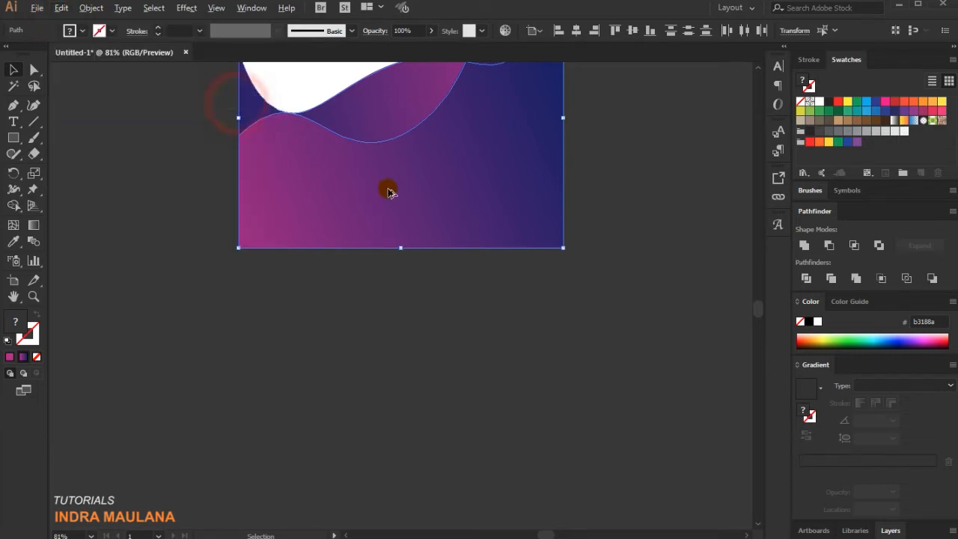
key("ctrl+minus")
left_click_drag(410, 173, 419, 391)
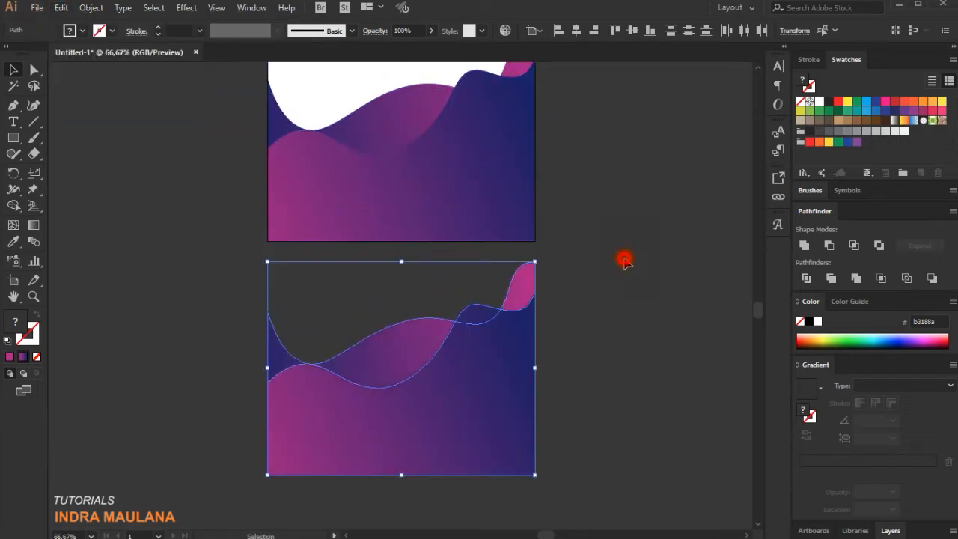
Split the copied waves along their overlaps with Pathfinder Divide and ungroup the resulting pieces.
left_click(626, 414)
left_click_drag(628, 430, 226, 305)
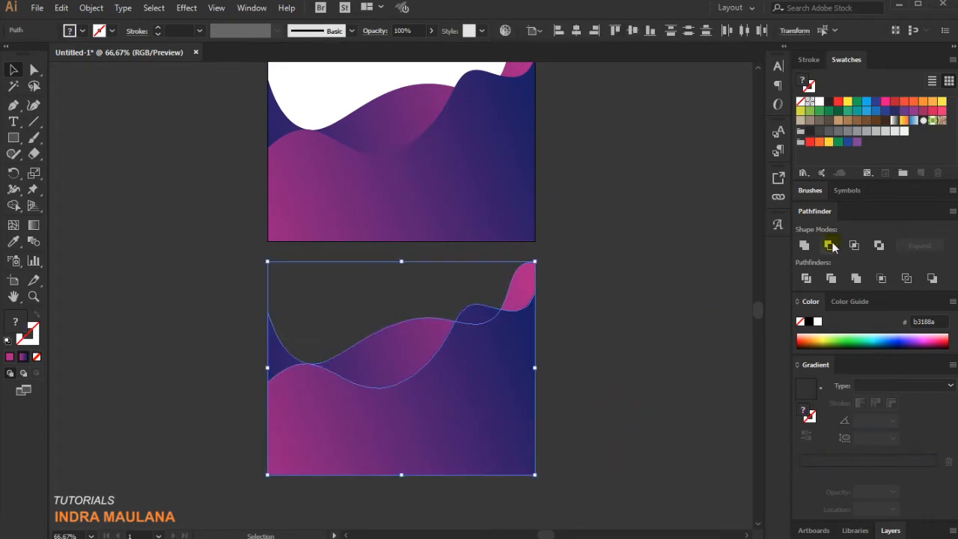
left_click(805, 279)
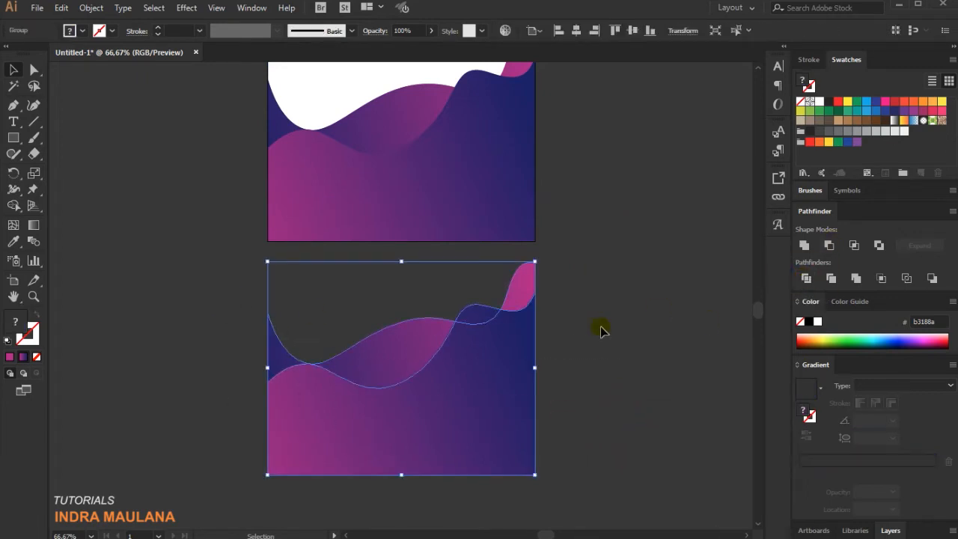
right_click(484, 368)
left_click(534, 266)
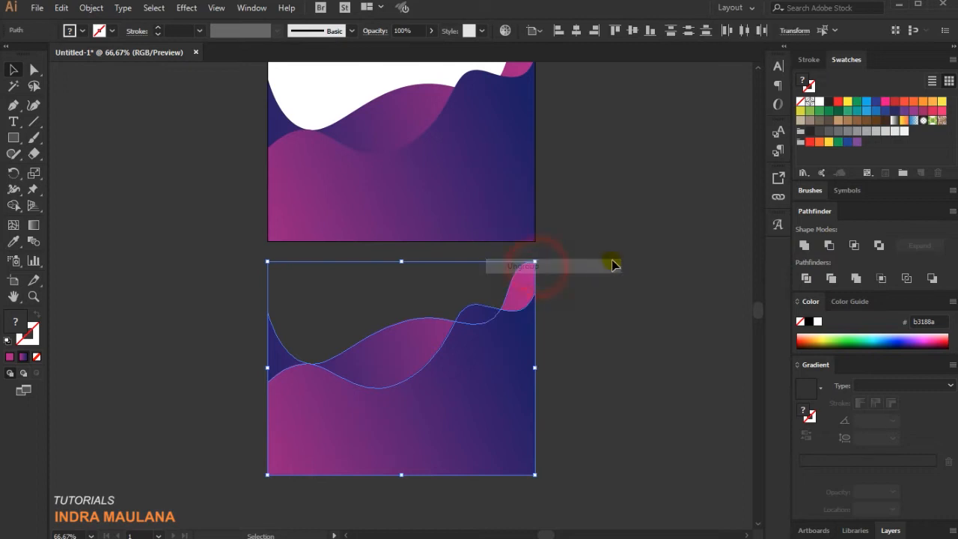
left_click(612, 261)
Delete the large pieces beneath the copied wave crests and group the remaining strips between the two curves.
left_click(525, 381)
key("Delete")
left_click(509, 424)
key("Delete")
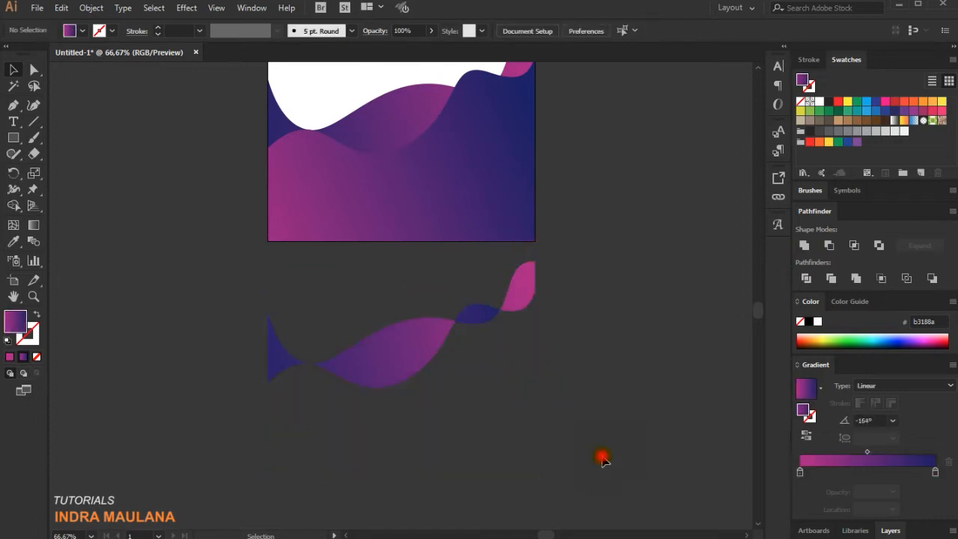
left_click_drag(654, 428, 216, 268)
right_click(437, 295)
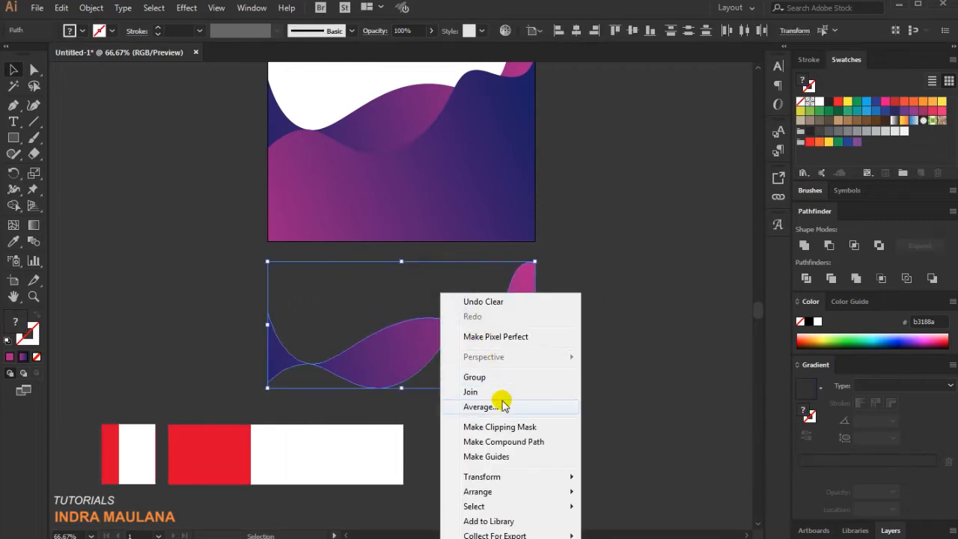
left_click(498, 375)
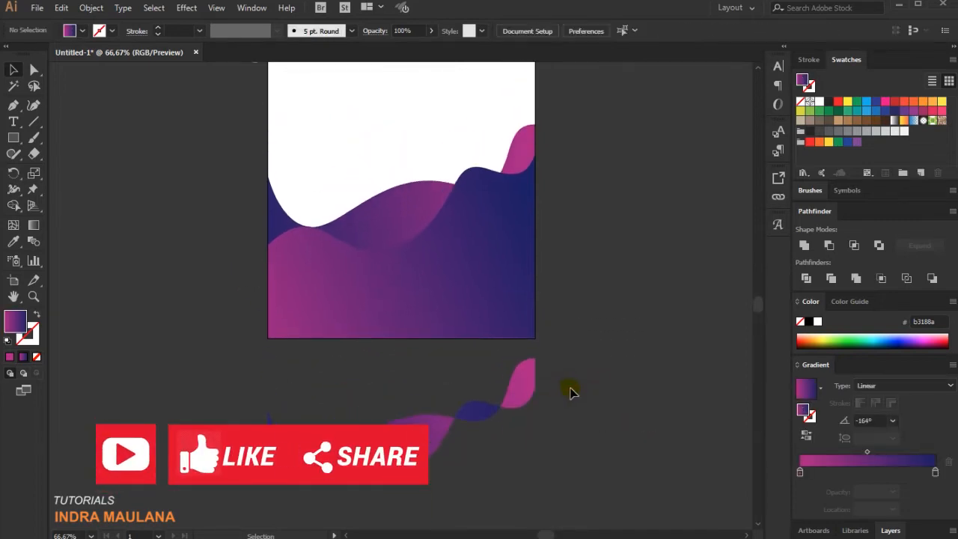
Fill the grouped strips with the black swatch and move them up over the matching wave areas on the artboard.
left_click_drag(599, 493, 238, 392)
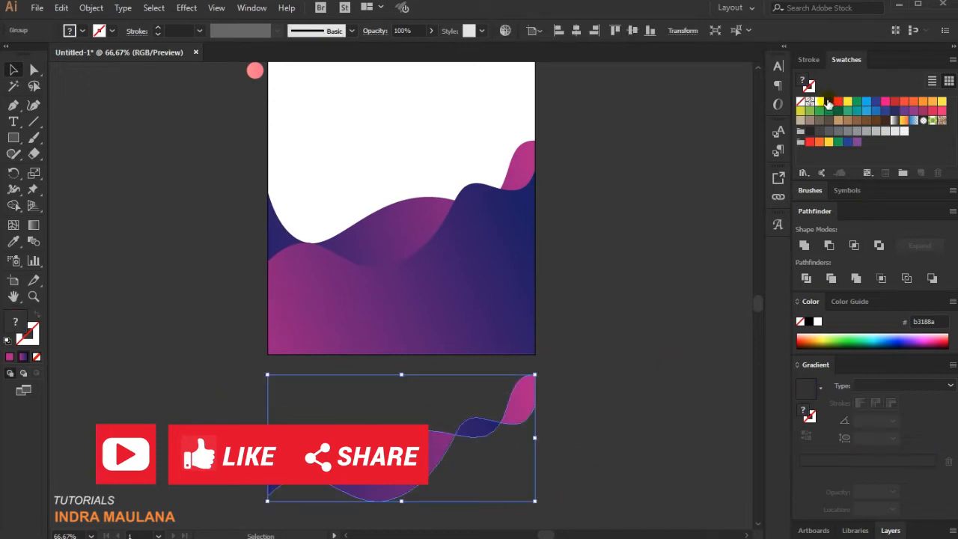
left_click(828, 103)
left_click(669, 323)
left_click_drag(407, 410, 405, 235)
Set the strip group's fill colour to pure black, 000000.
double_click(14, 322)
left_click_drag(633, 303, 600, 340)
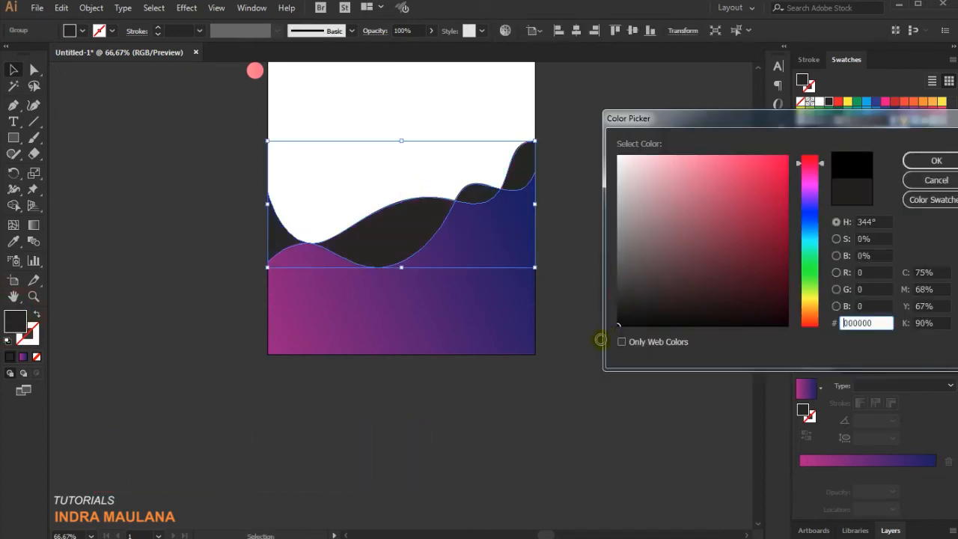
left_click(936, 160)
left_click(607, 242)
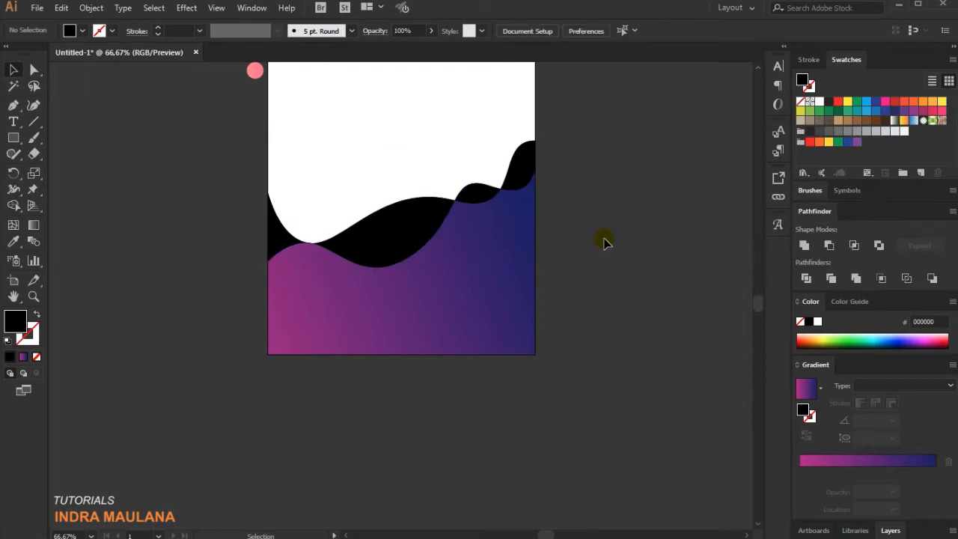
Add a gradient mesh point in the middle of the largest black strip and colour it white.
scroll(605, 240, "up", 3)
left_click(383, 270)
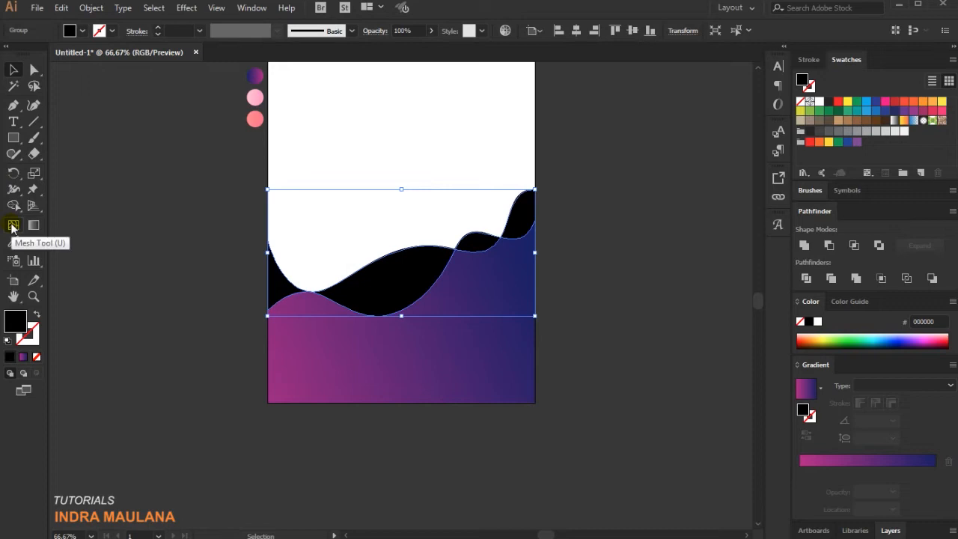
left_click(12, 226)
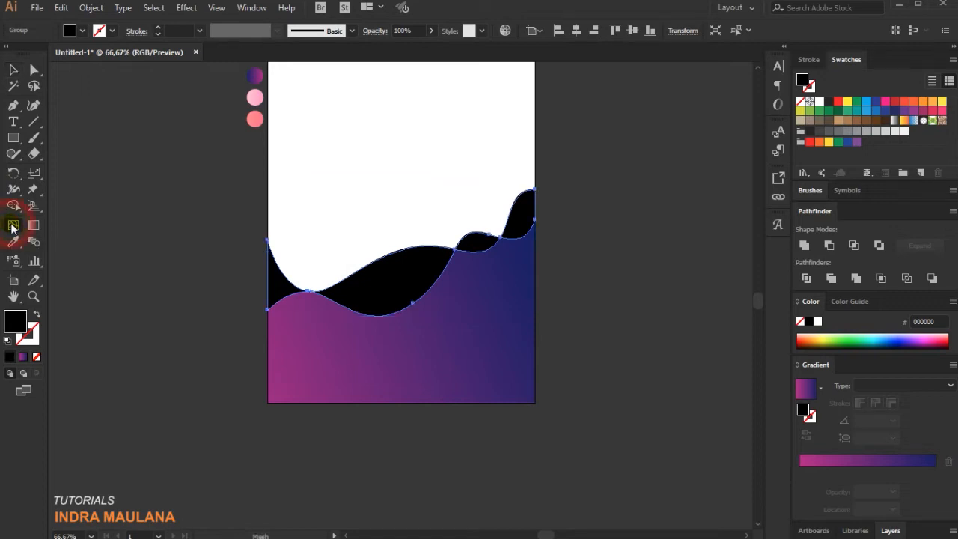
left_click(399, 285)
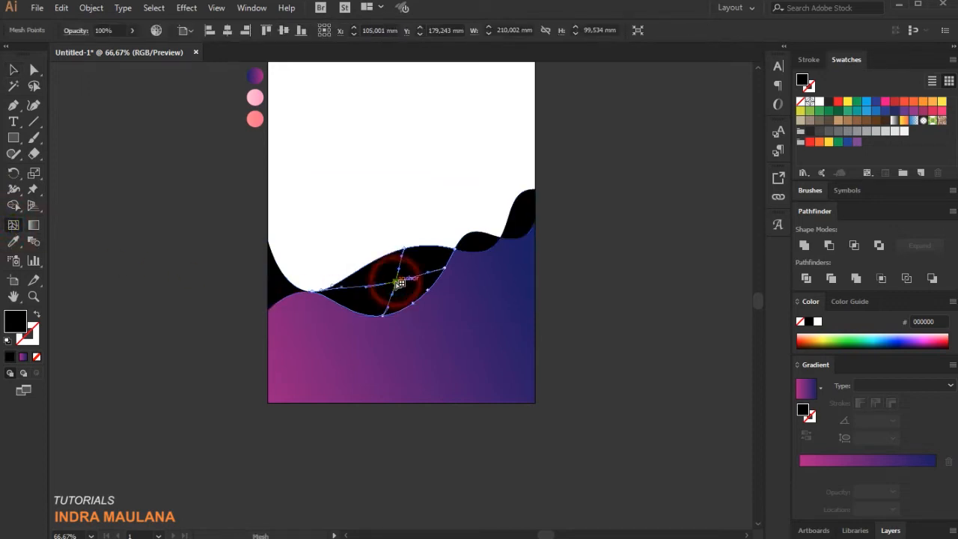
left_click(819, 101)
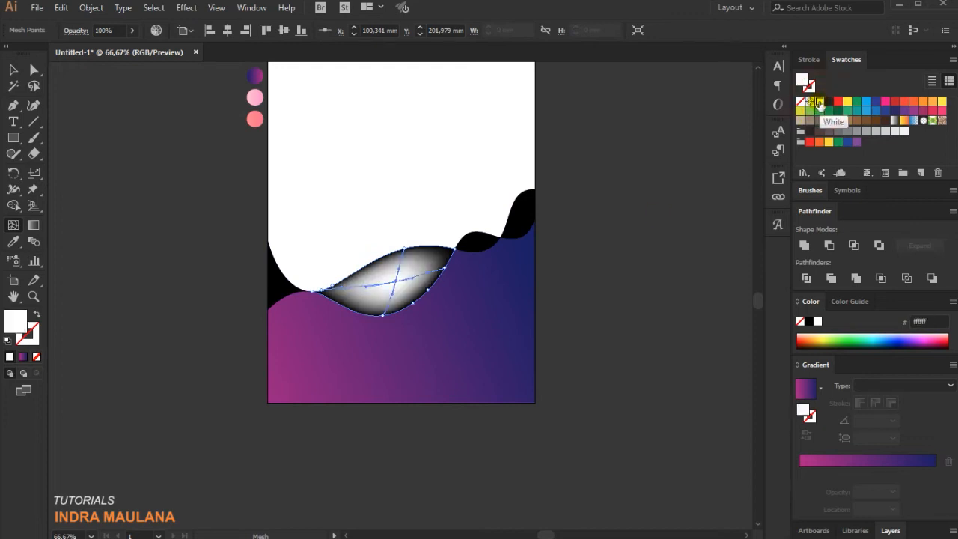
Add white mesh points inside the two strips near the right edge and the strip at the left edge.
left_click(479, 243)
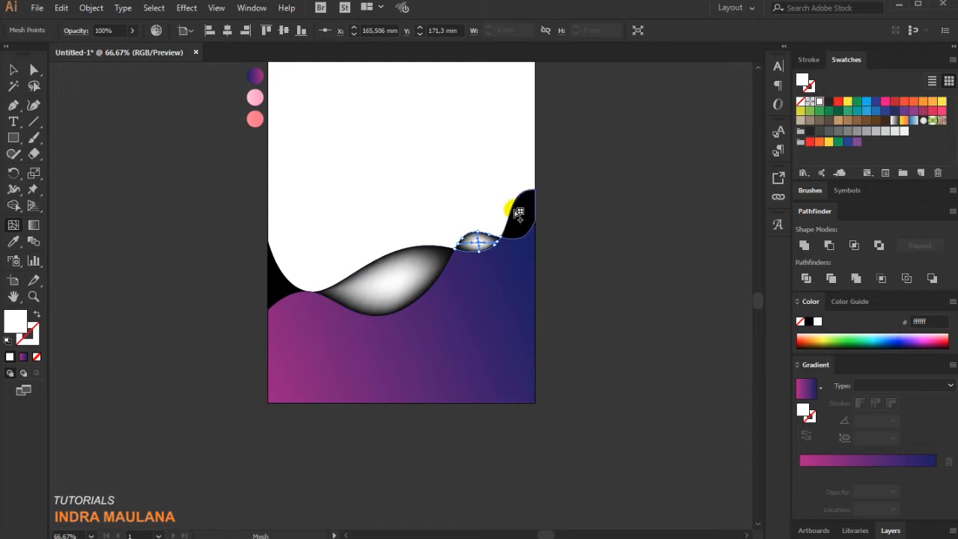
left_click(526, 217)
left_click(286, 288)
left_click(13, 70)
left_click(76, 30)
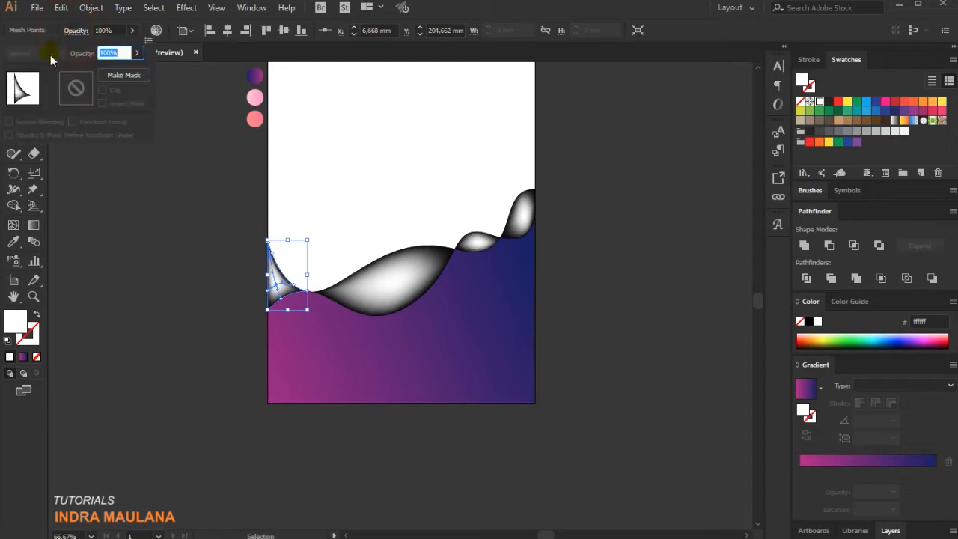
left_click(155, 199)
left_click(145, 333)
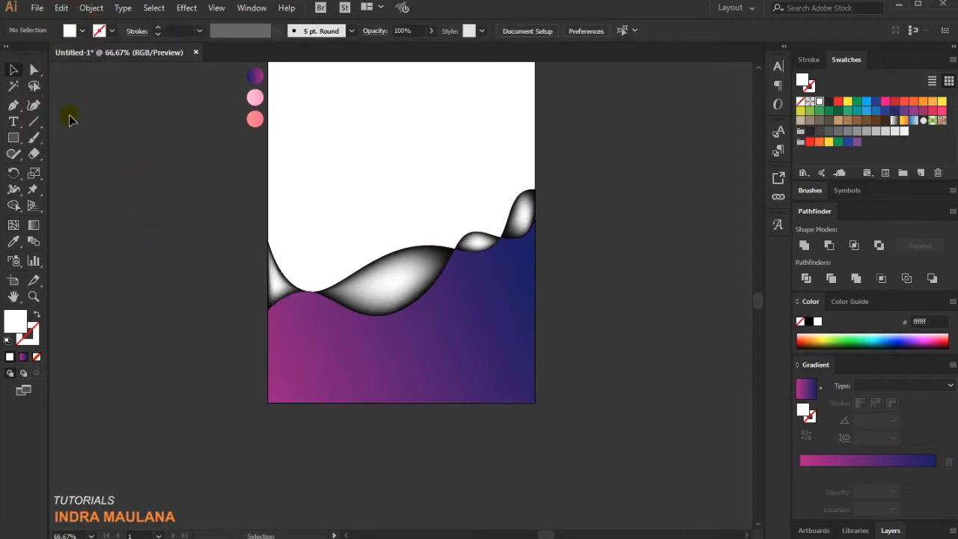
Set the whole mesh strip group's blending mode to Multiply and its opacity to 35%.
left_click(408, 279)
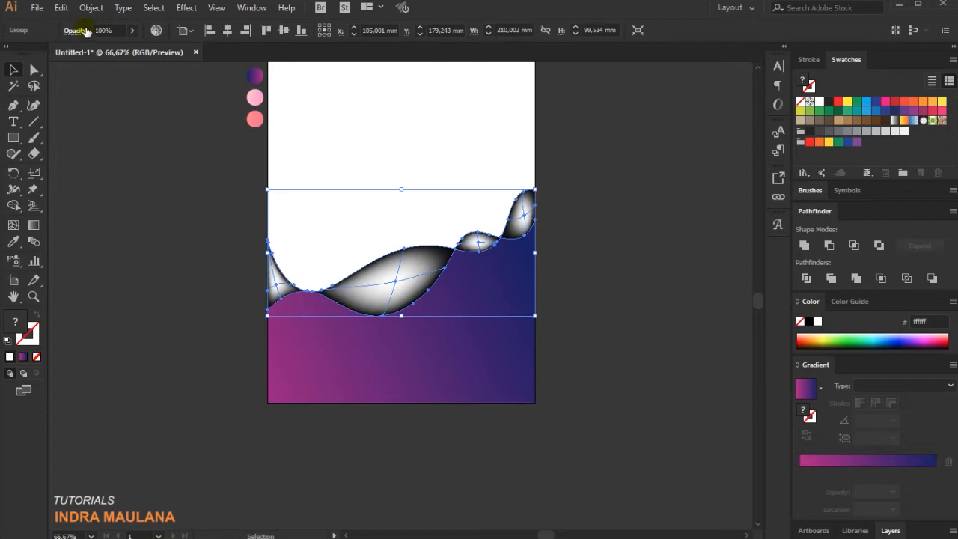
left_click(80, 31)
left_click(33, 53)
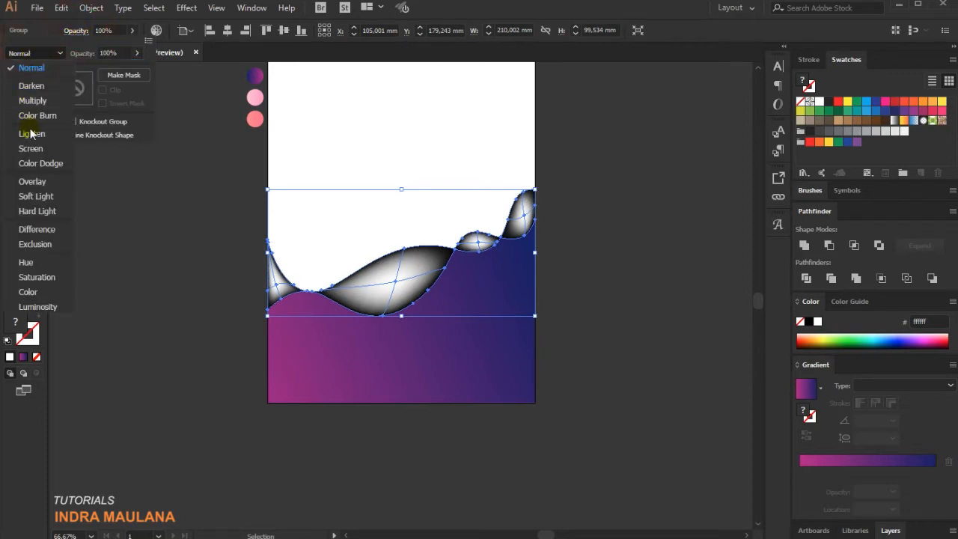
left_click(33, 101)
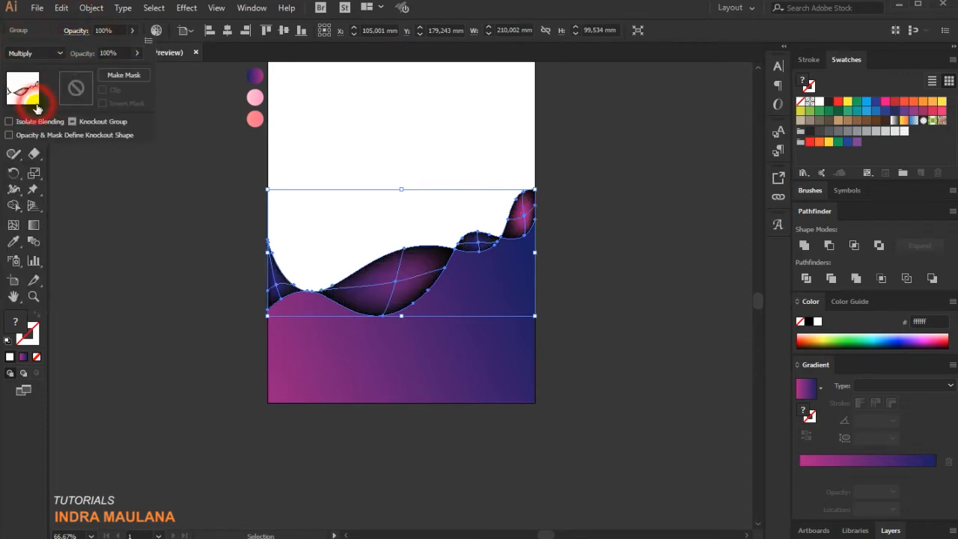
left_click(136, 54)
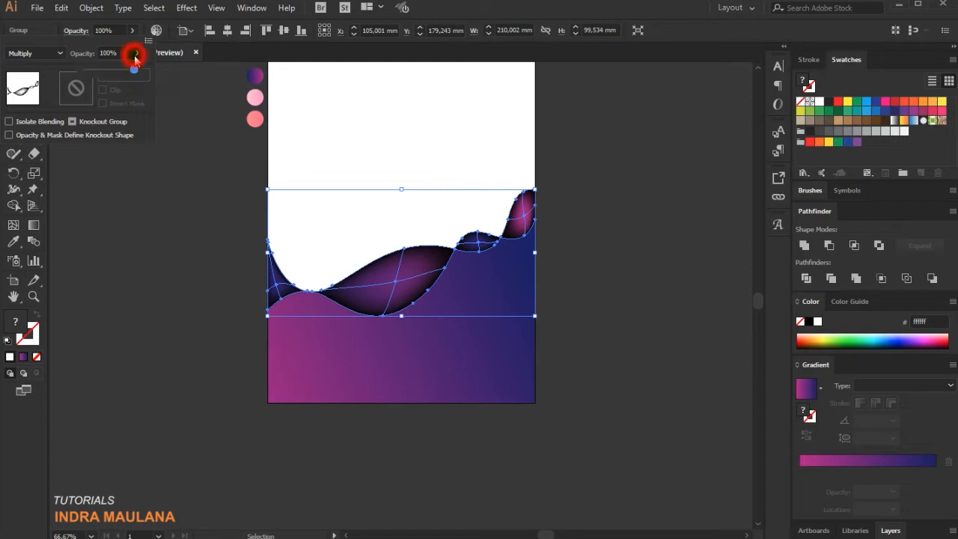
left_click_drag(134, 71, 130, 72)
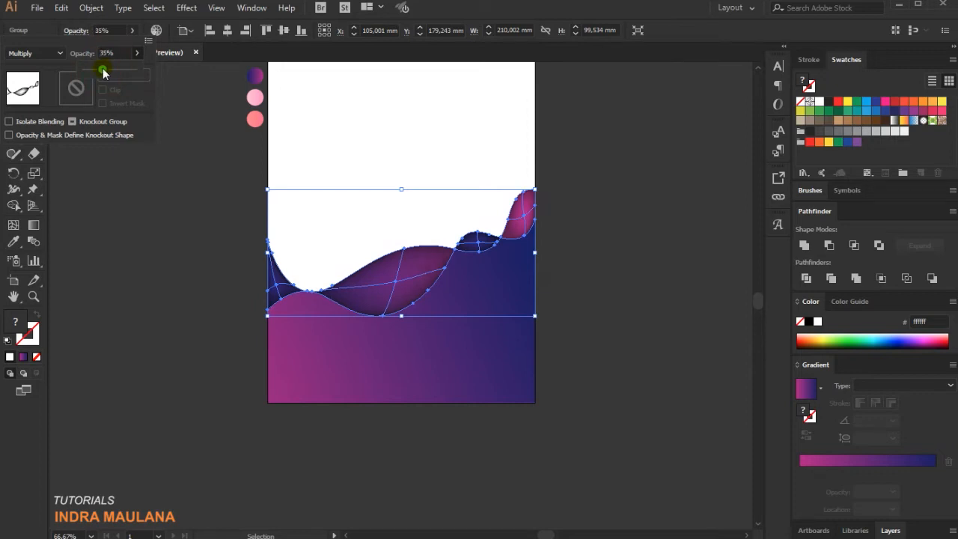
left_click_drag(104, 70, 104, 70)
left_click(165, 328)
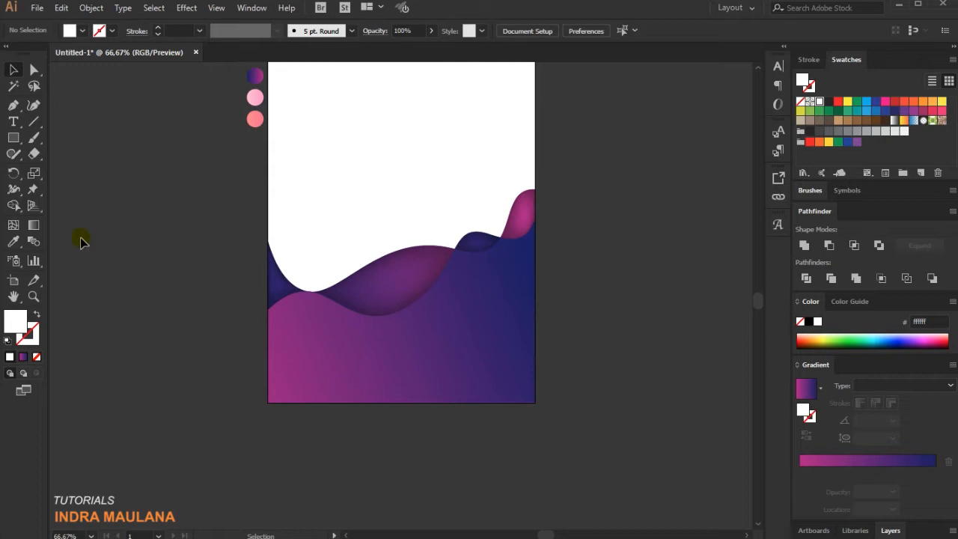
Start a white Pen path at the artboard's left edge and curve it to the wave crossing beside the large strip.
left_click(34, 296)
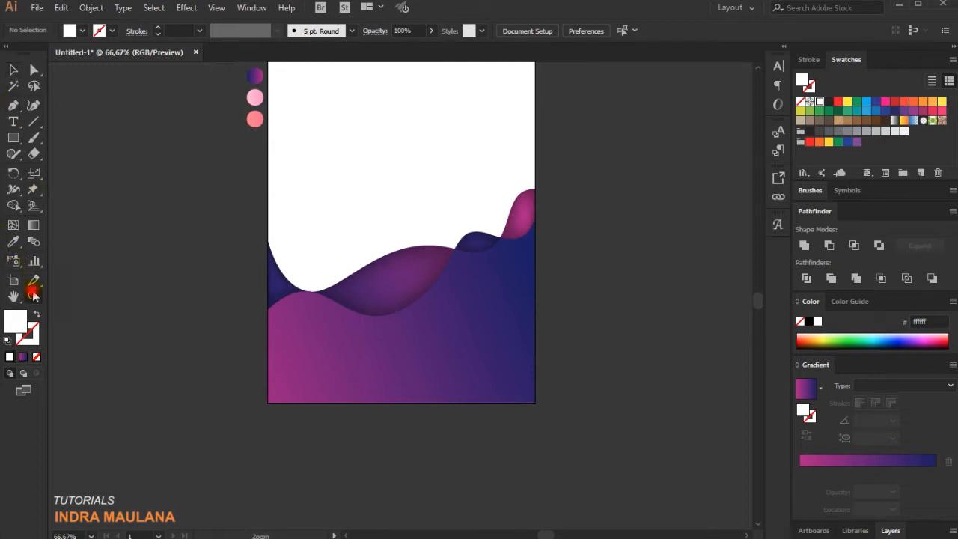
left_click_drag(202, 205, 580, 307)
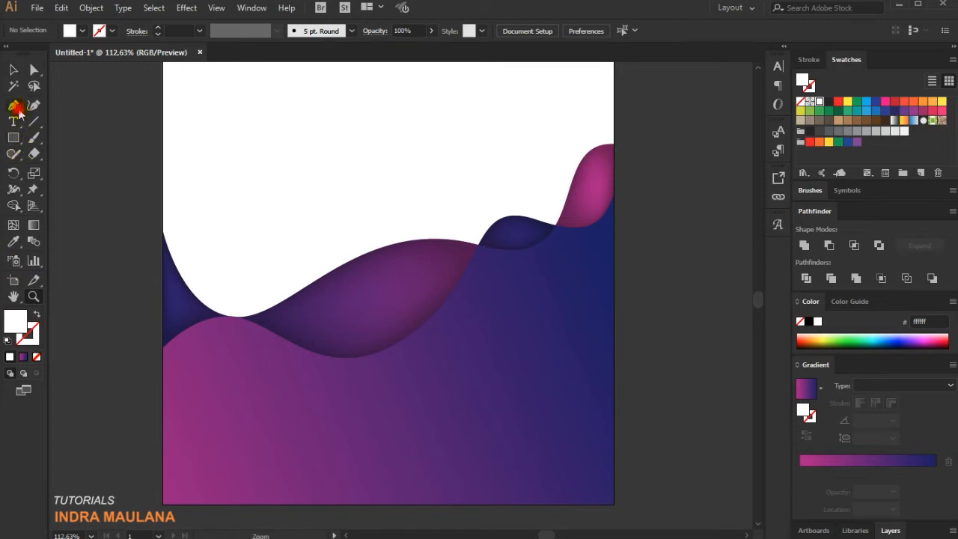
left_click(15, 107)
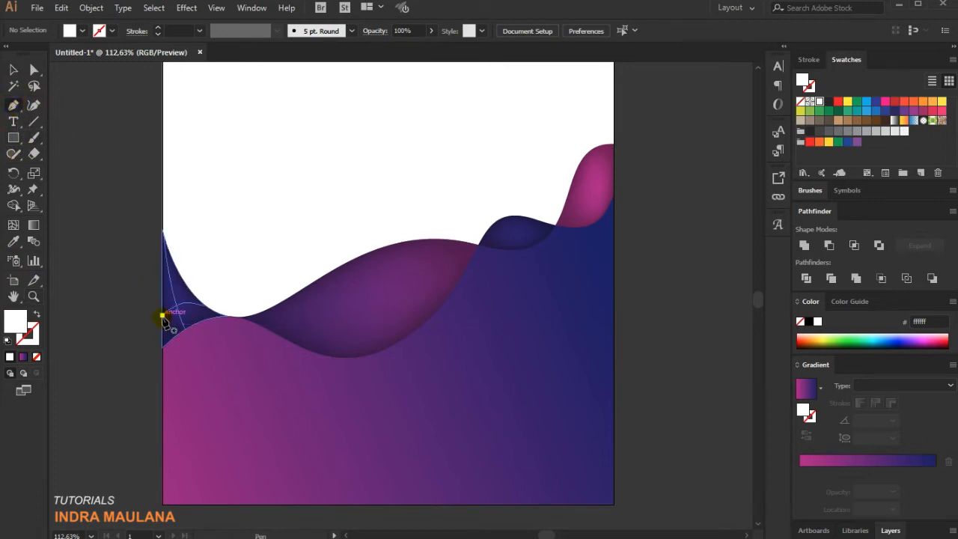
left_click(162, 317)
left_click_drag(230, 316, 279, 333)
left_click(230, 315)
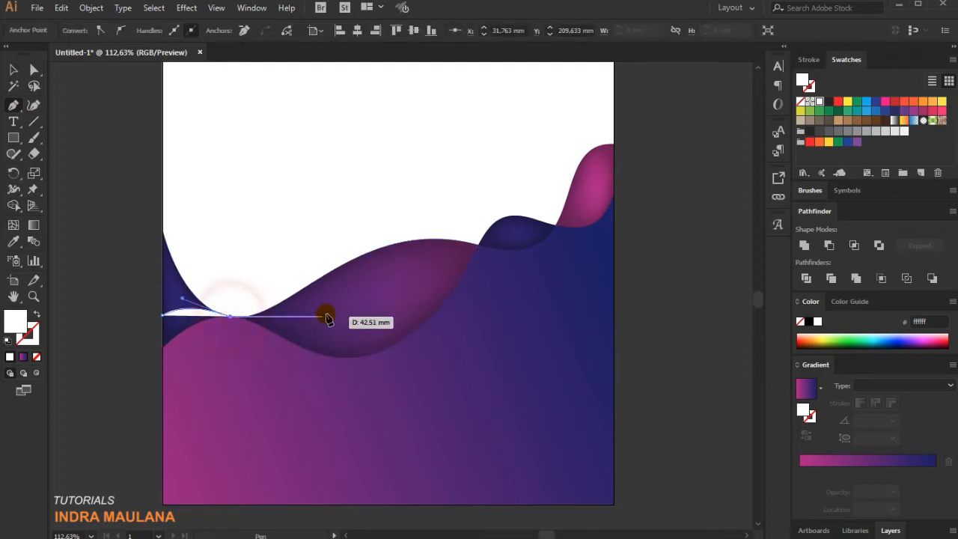
Try to carry the curve through the large strip to the next wave crossing, and undo the attempted points.
left_click_drag(372, 308, 426, 273)
left_click_drag(487, 242, 518, 244)
key("ctrl+z")
key("ctrl+z")
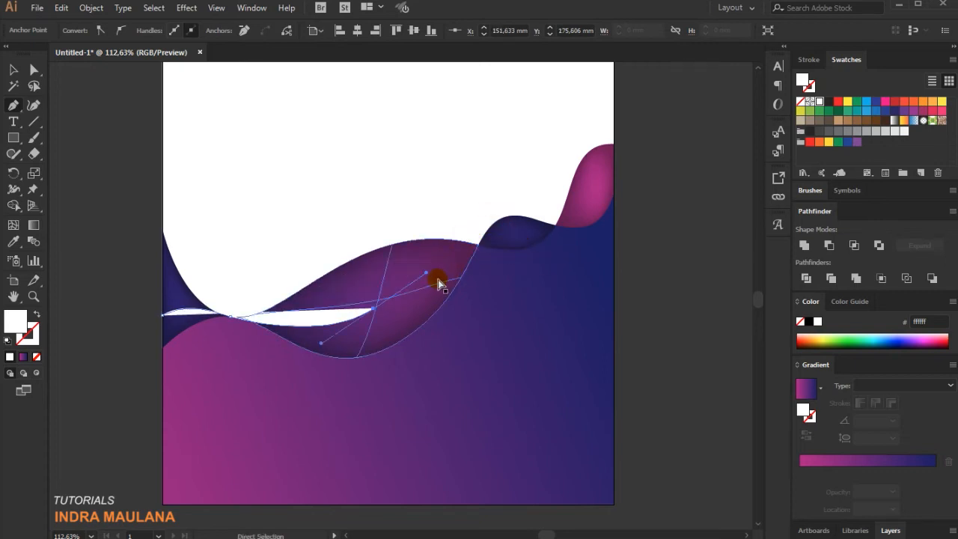
left_click_drag(426, 280, 525, 218)
key("ctrl+z")
Continue the curve through the large strip and the small strip, ending inside the magenta strip at the artboard's right edge.
left_click_drag(378, 308, 426, 272)
left_click_drag(497, 240, 522, 238)
left_click_drag(570, 215, 626, 181)
key("ctrl+z")
left_click(614, 178)
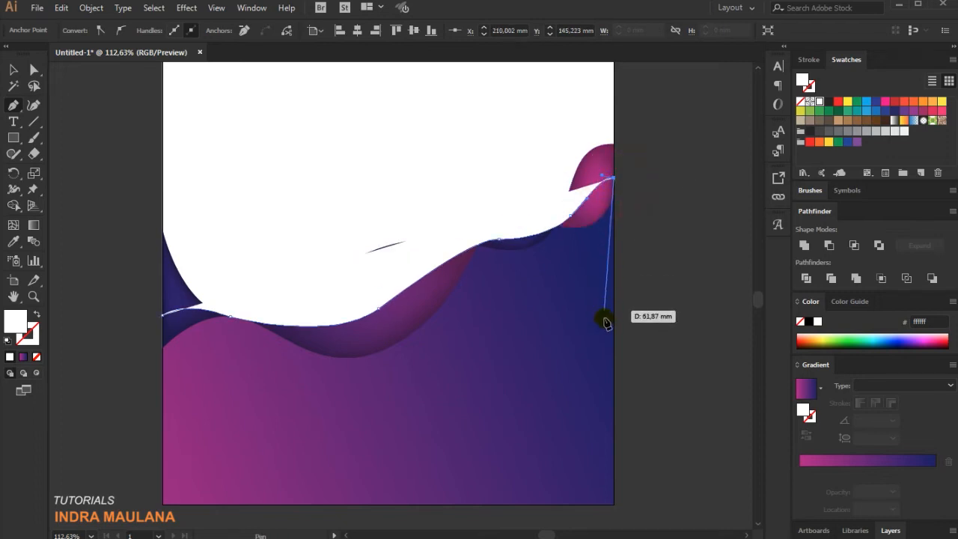
Close the white shape with one corner down the right edge and one down the left edge, forming a slanted base.
left_click(614, 368)
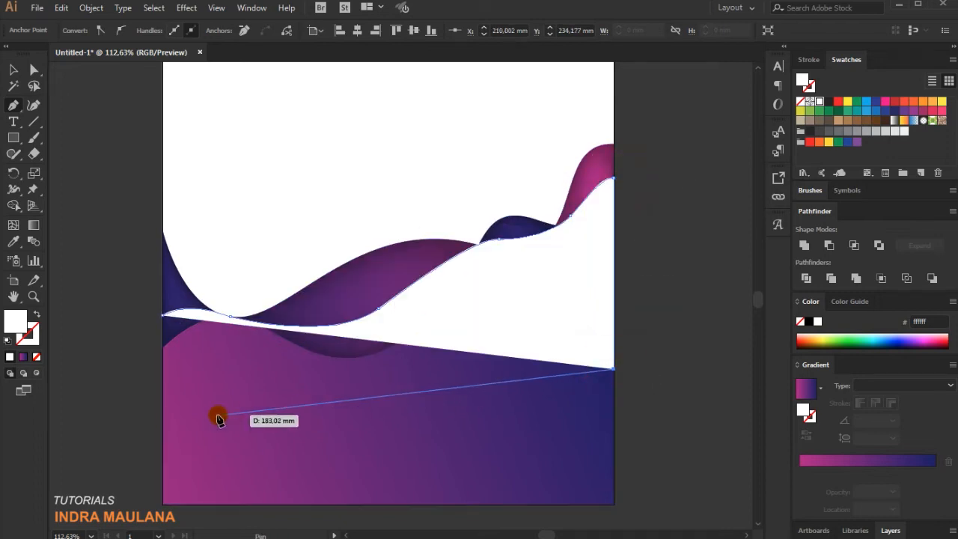
left_click(162, 417)
left_click(165, 315)
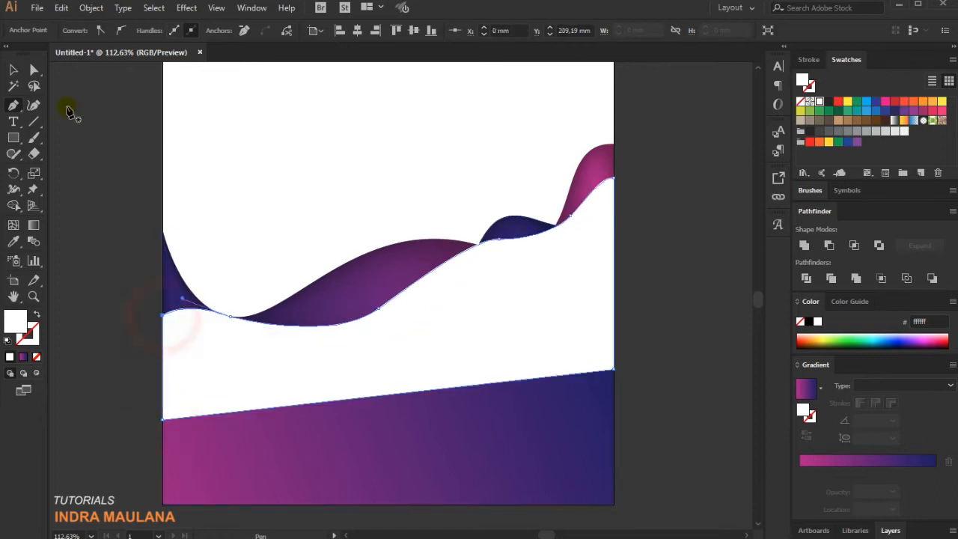
left_click(13, 71)
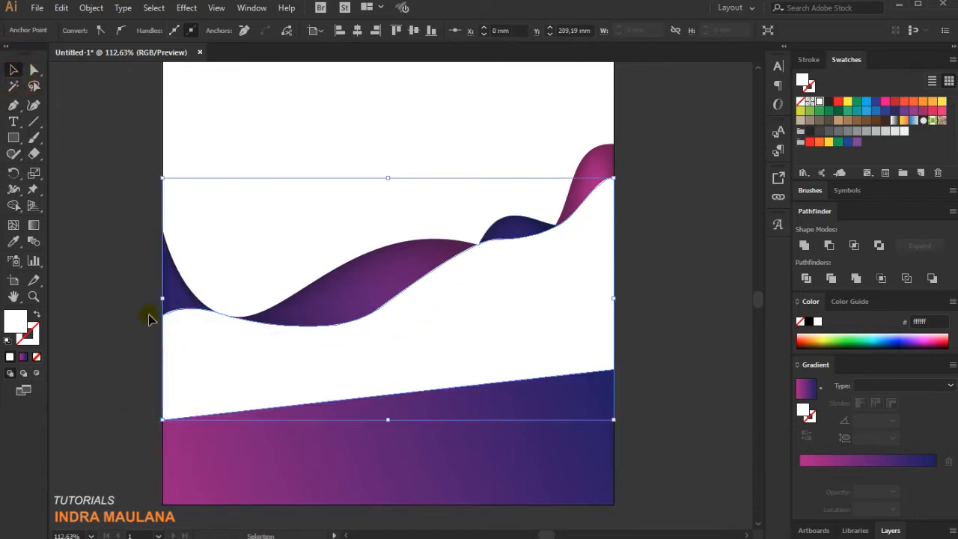
left_click(370, 269, "shift")
left_click_drag(422, 268, 232, 299)
left_click(676, 292)
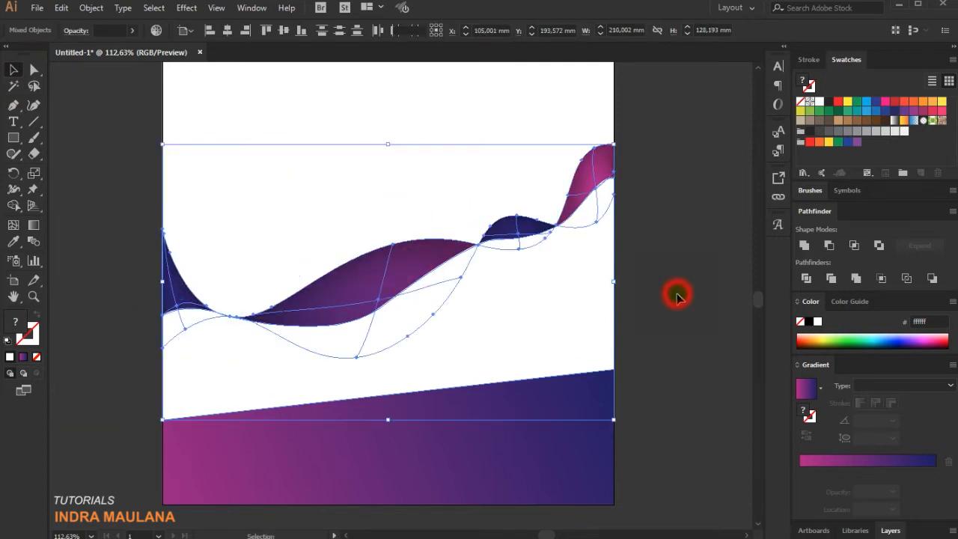
key("ctrl+1")
Select the white shape together with the mesh shading and make a clipping mask from them.
left_click(580, 322)
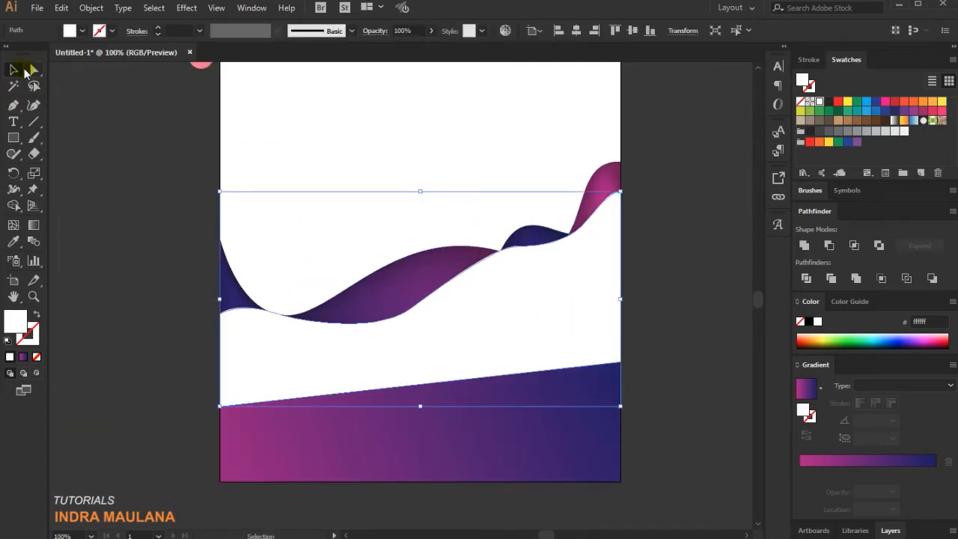
left_click(396, 289, "shift")
key("ctrl+minus")
left_click_drag(413, 317, 642, 287)
key("ctrl+z")
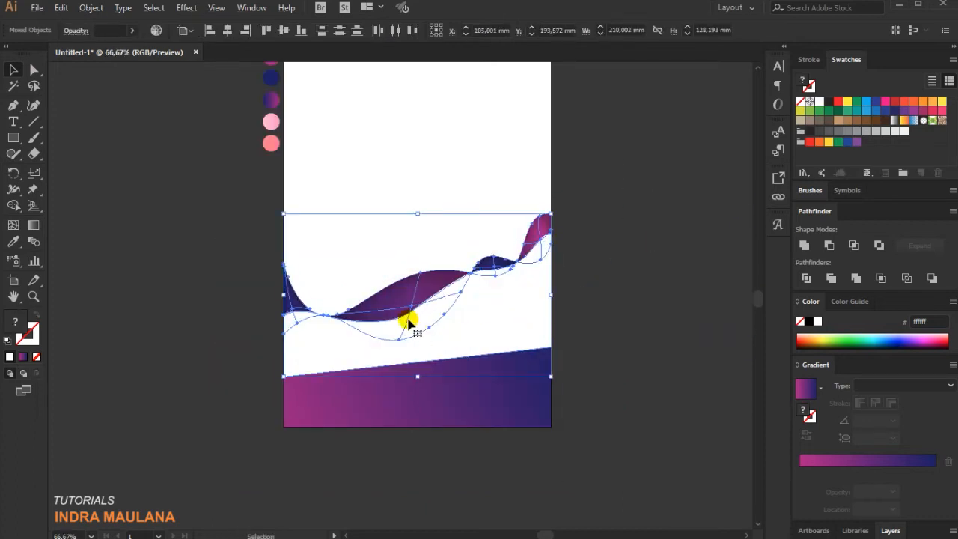
right_click(407, 320)
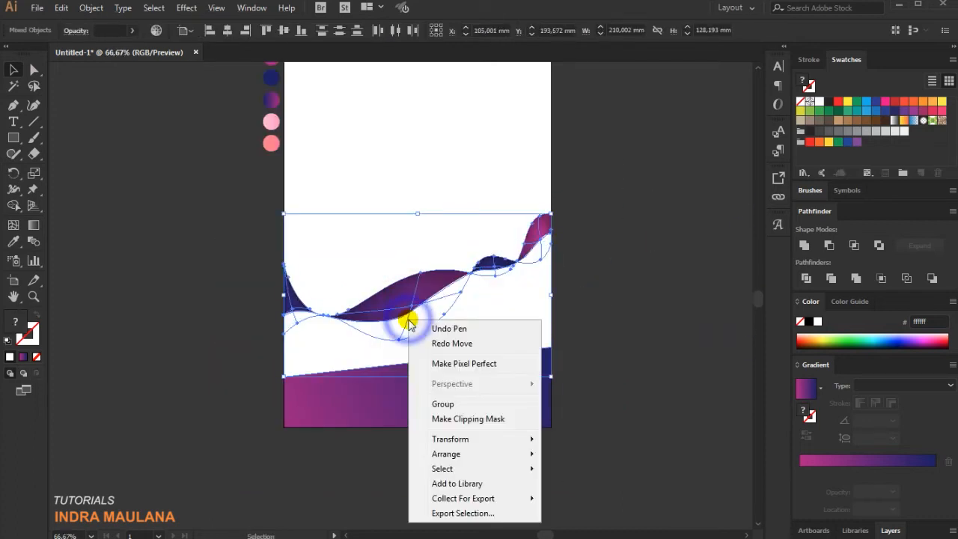
left_click(90, 10)
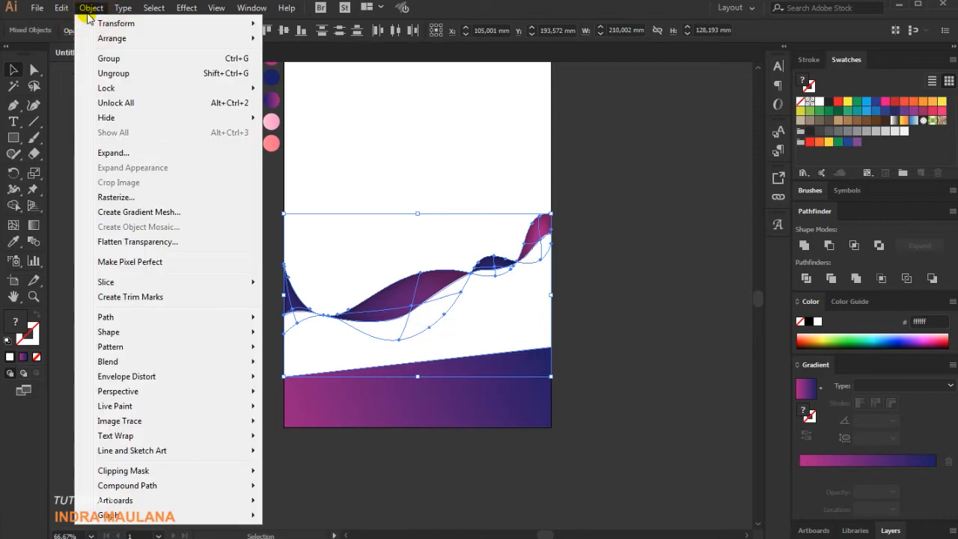
mouse_move(151, 317)
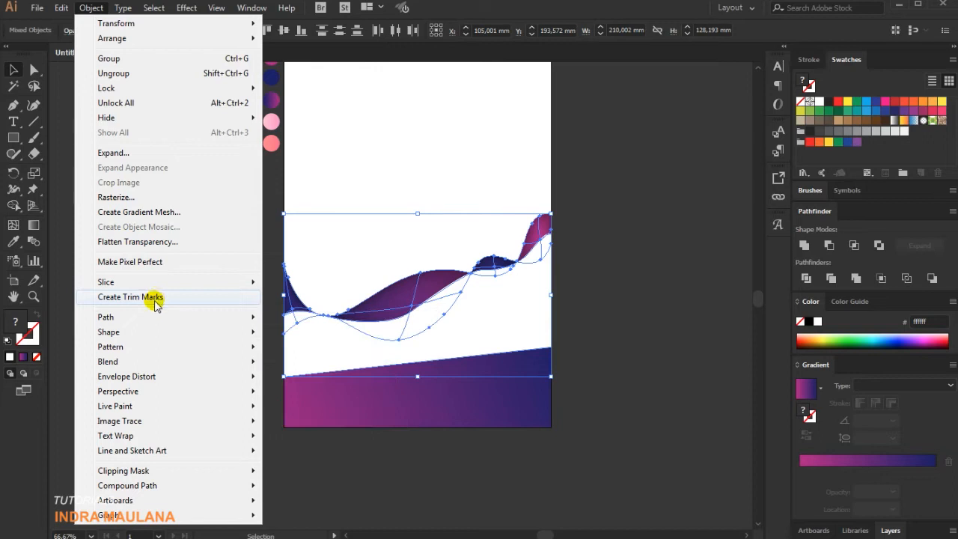
mouse_move(169, 392)
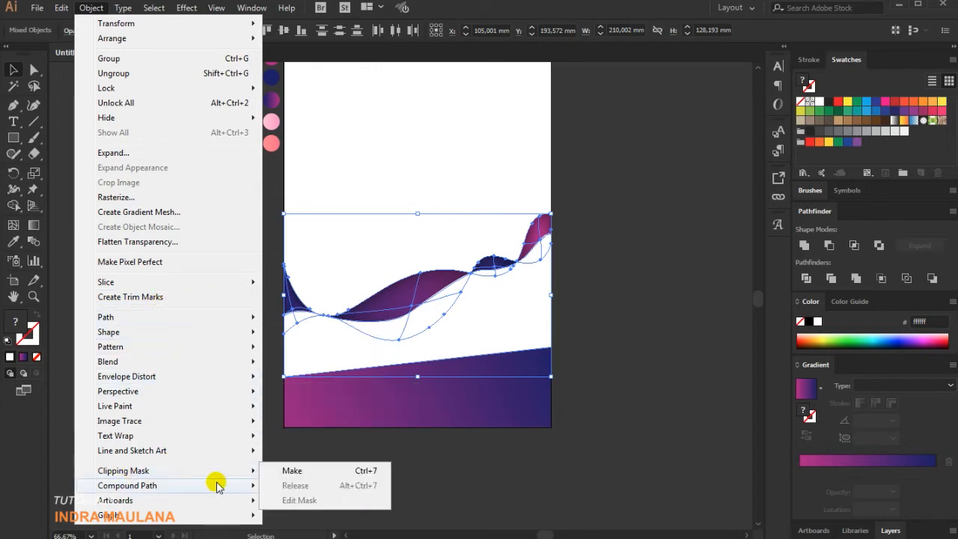
mouse_move(226, 475)
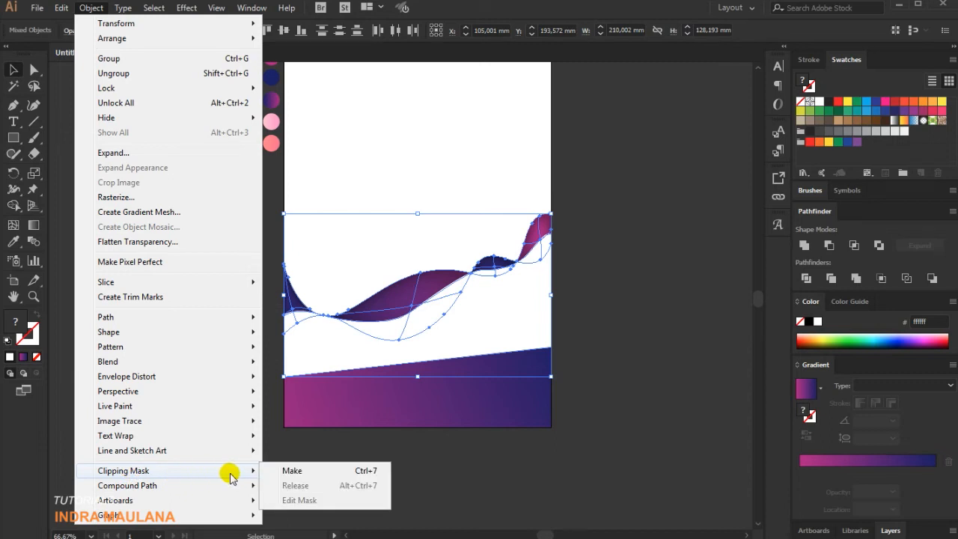
left_click(294, 471)
left_click(297, 470)
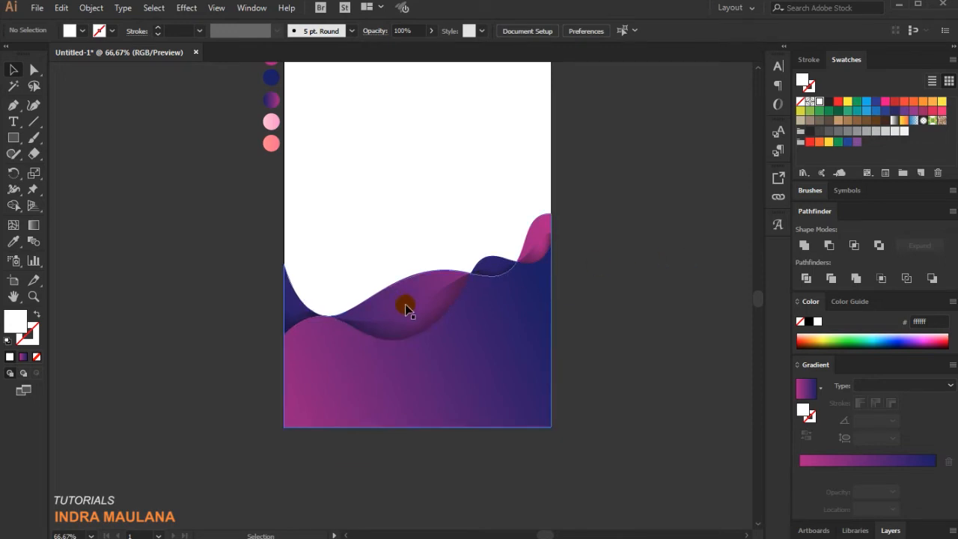
Try moving the back gradient wave off the artboard, and undo the move.
left_click_drag(409, 307, 510, 274)
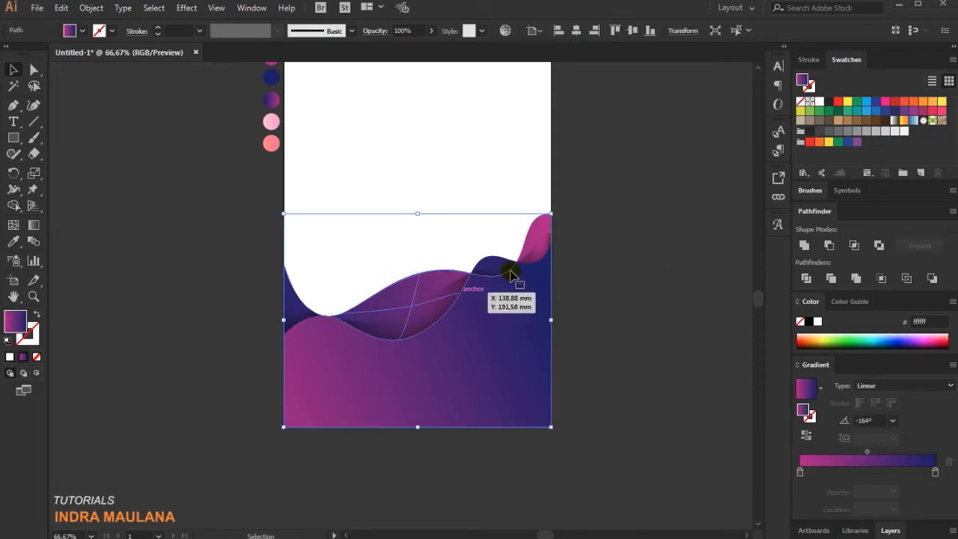
left_click(637, 217)
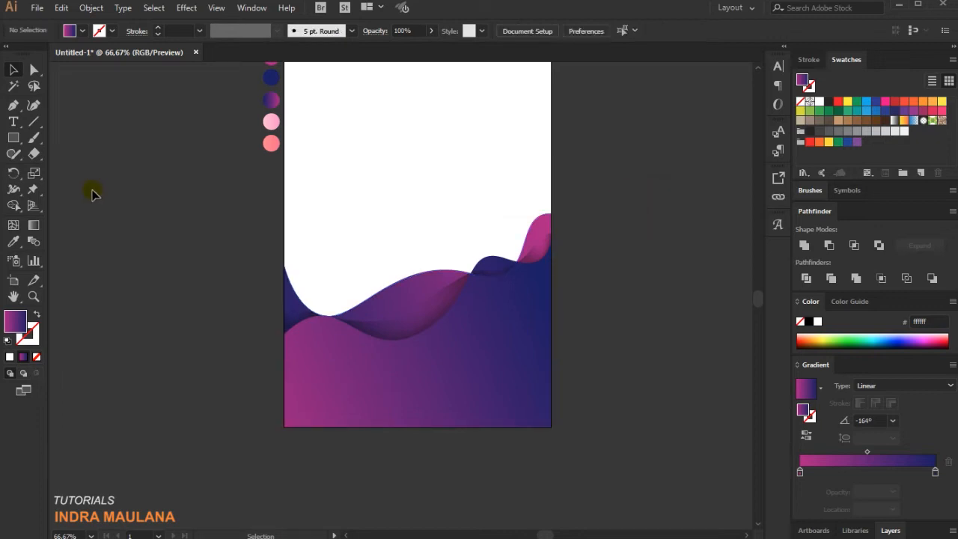
left_click_drag(398, 290, 240, 223)
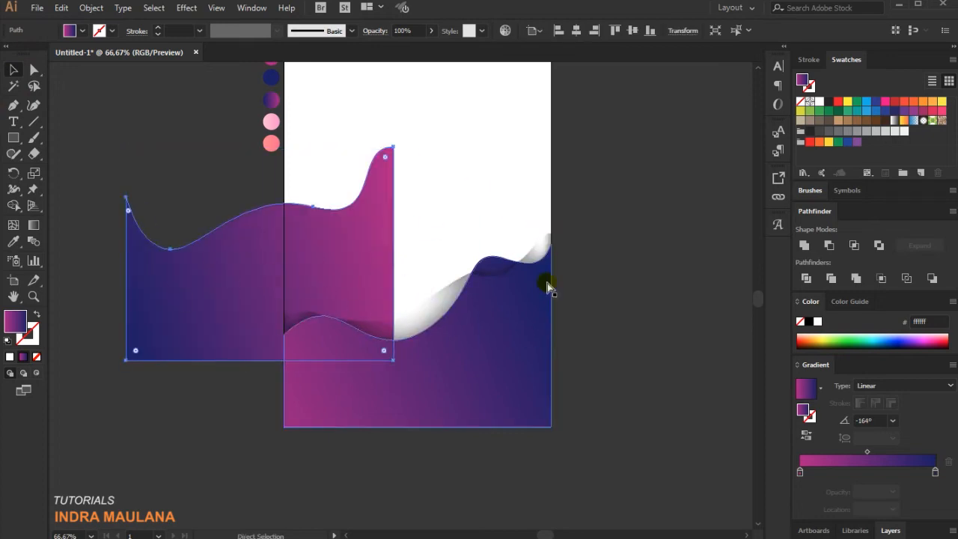
key("ctrl+z")
Select the clipped shading group and add an empty opacity mask to it with the Transparency options.
left_click_drag(427, 306, 187, 409)
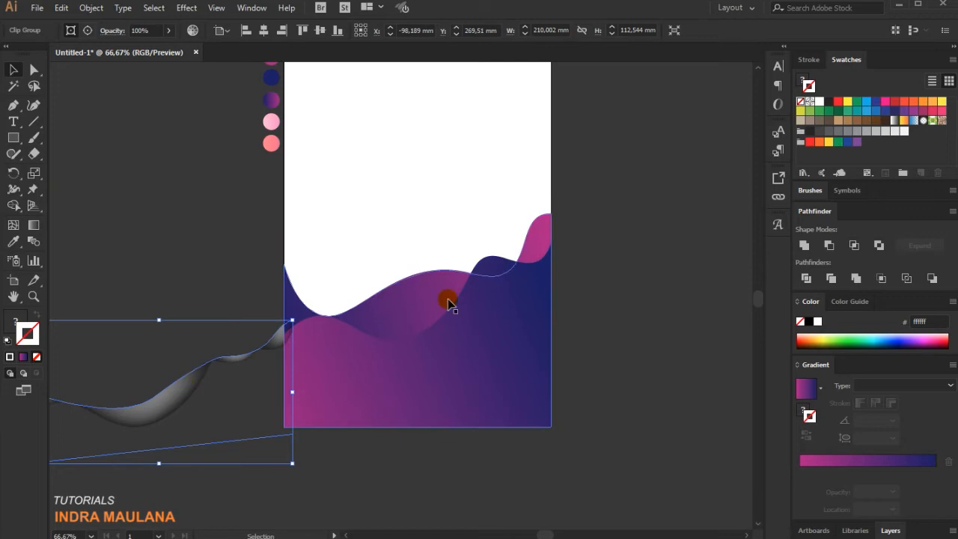
key("ctrl+z")
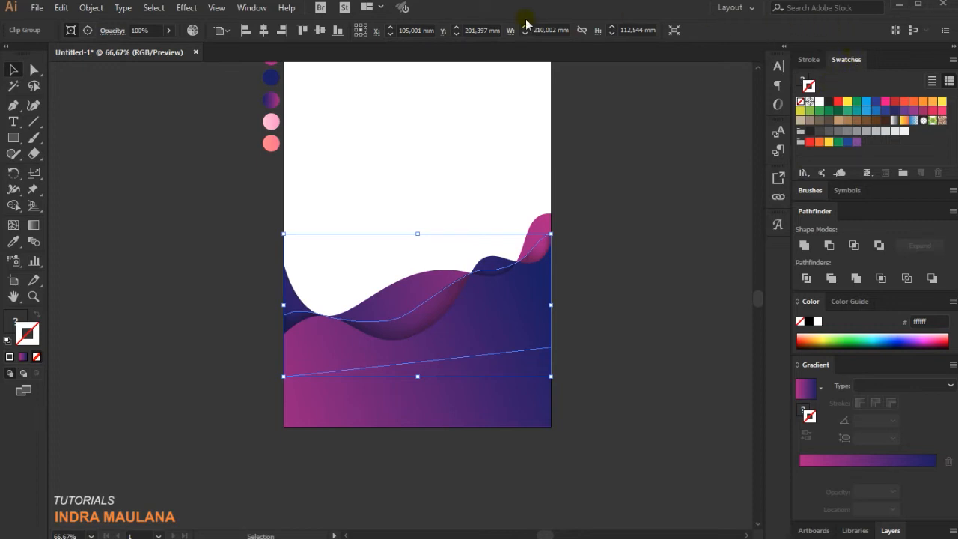
left_click(260, 8)
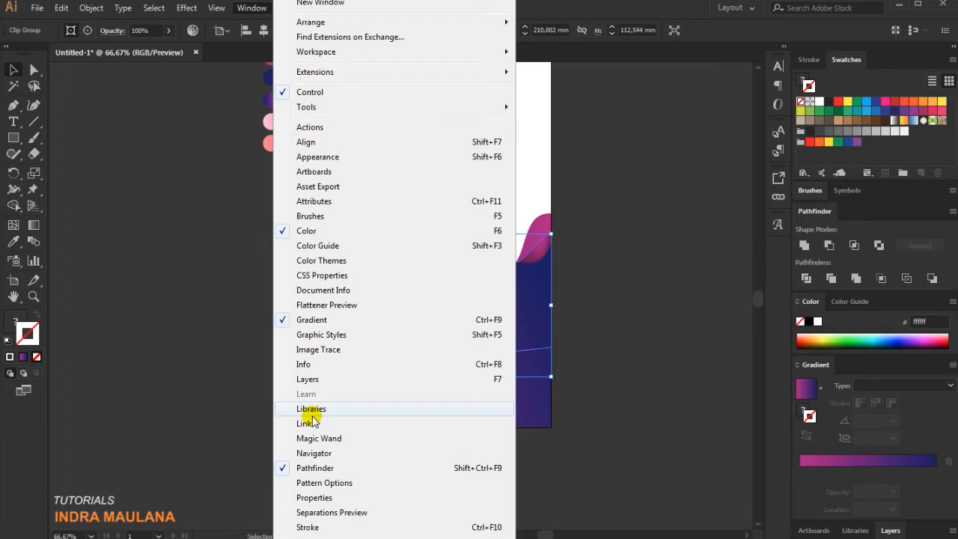
mouse_move(351, 537)
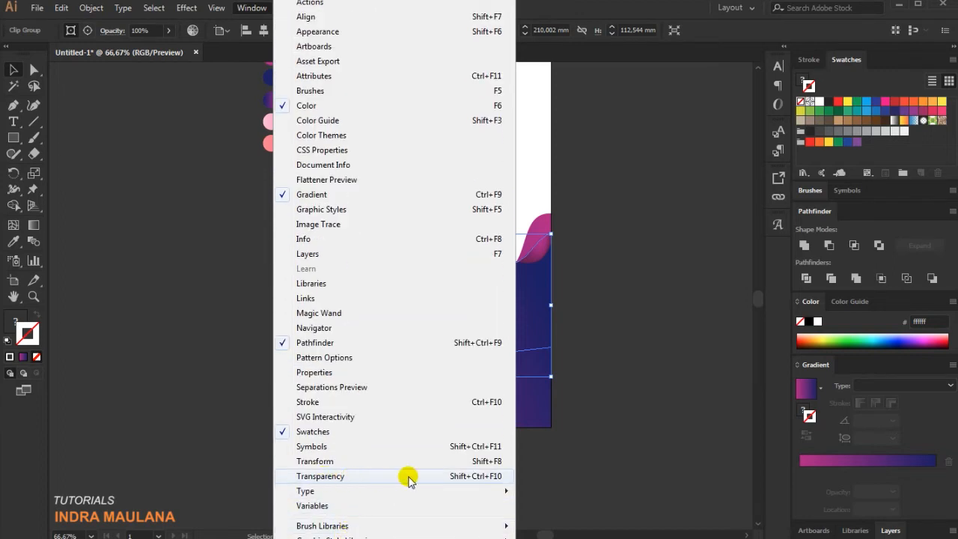
left_click(353, 476)
left_click_drag(487, 122, 646, 66)
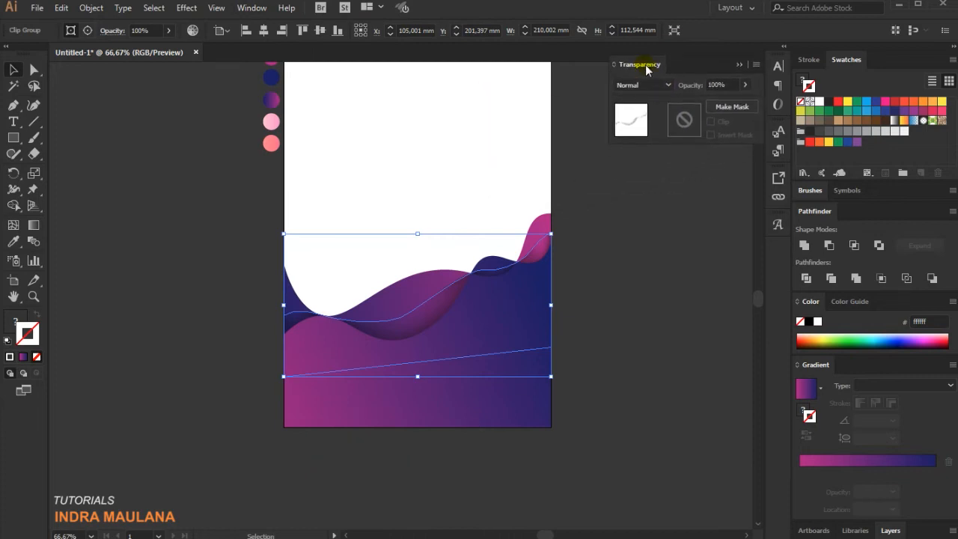
double_click(684, 121)
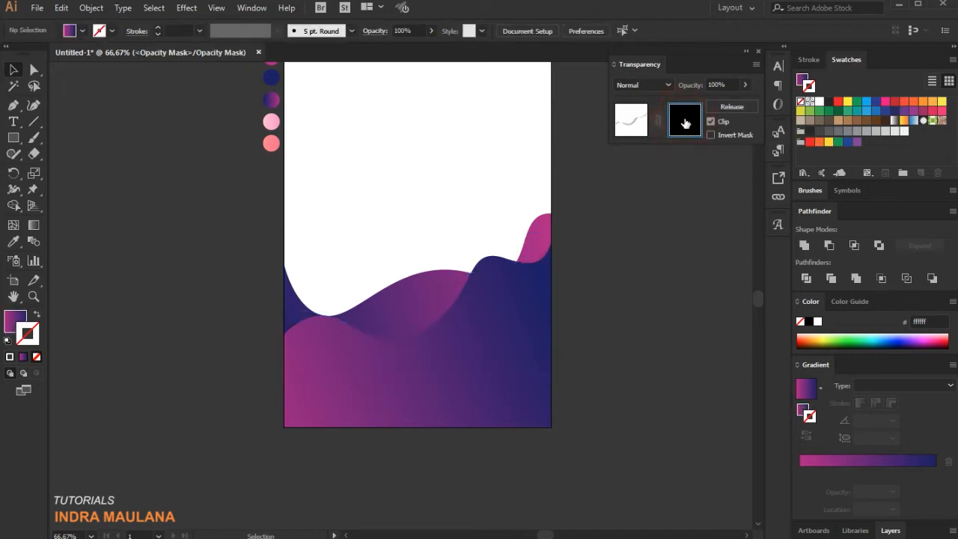
Draw a closed slanted band inside the opacity mask, spanning the artboard's full width over the wave shading.
left_click(13, 109)
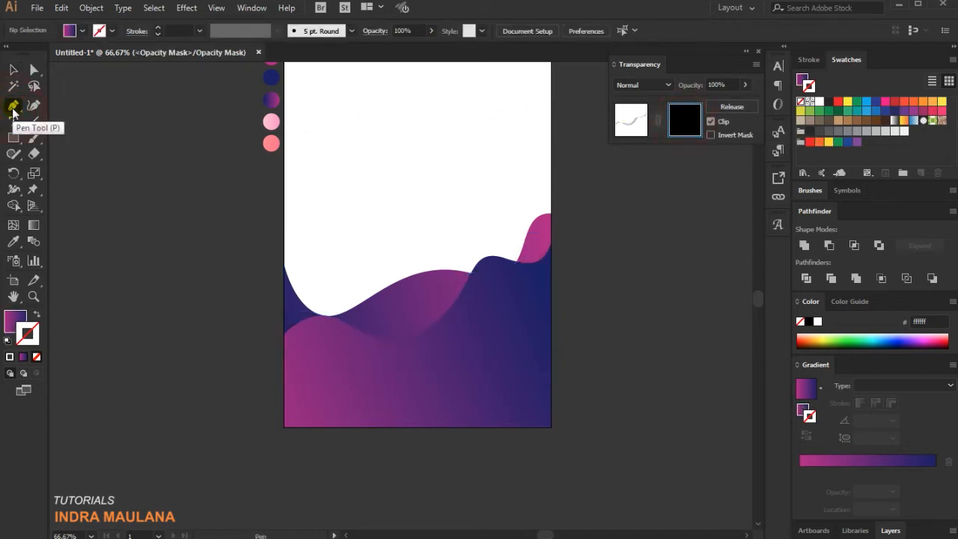
left_click_drag(282, 350, 282, 302)
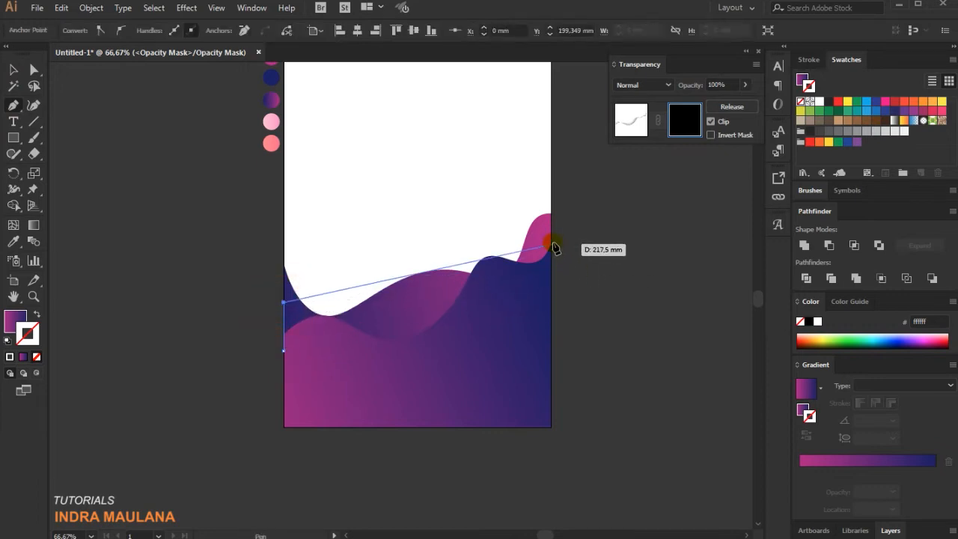
left_click(551, 225)
left_click(550, 333)
left_click(285, 404)
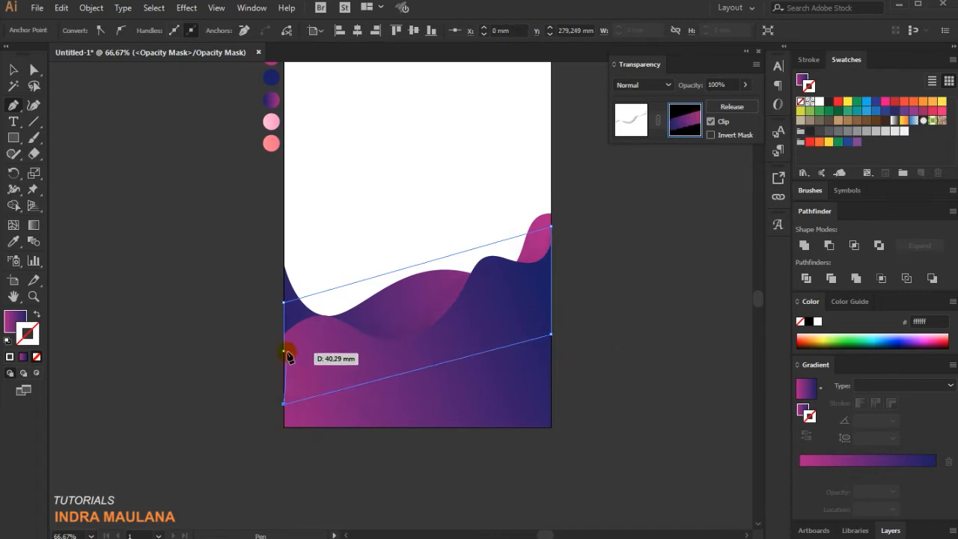
left_click(285, 349)
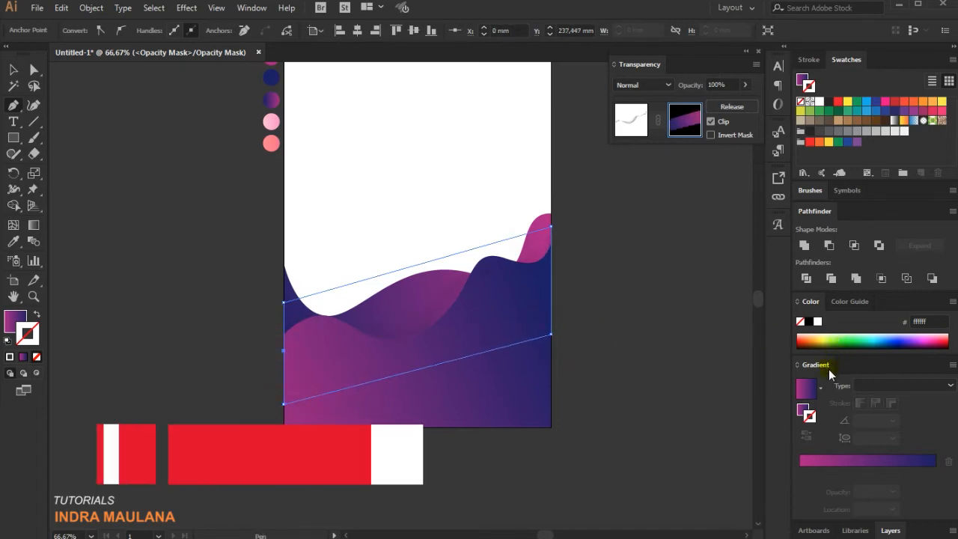
Fill the mask band with the white-to-black linear gradient and remove its stroke.
left_click(820, 387)
left_click(741, 414)
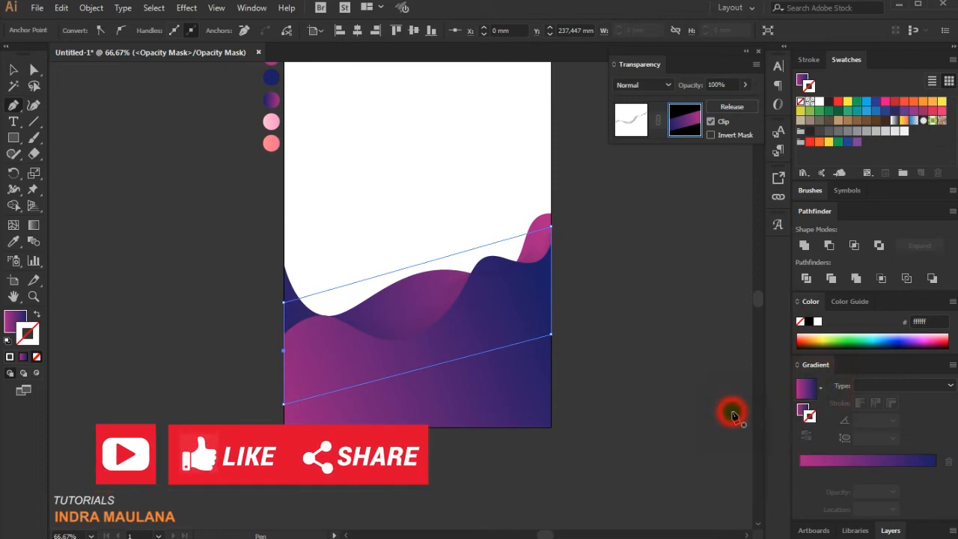
left_click(34, 226)
left_click(401, 271)
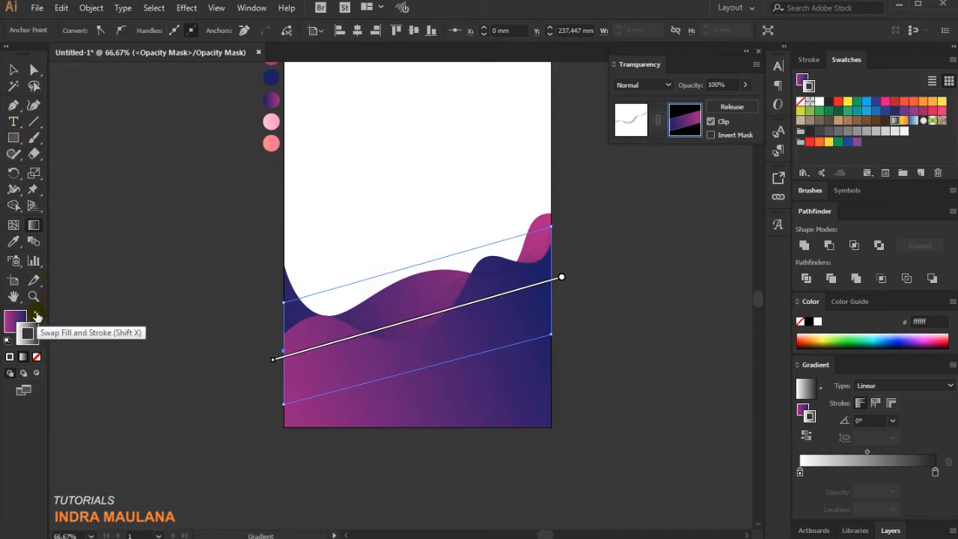
left_click(36, 316)
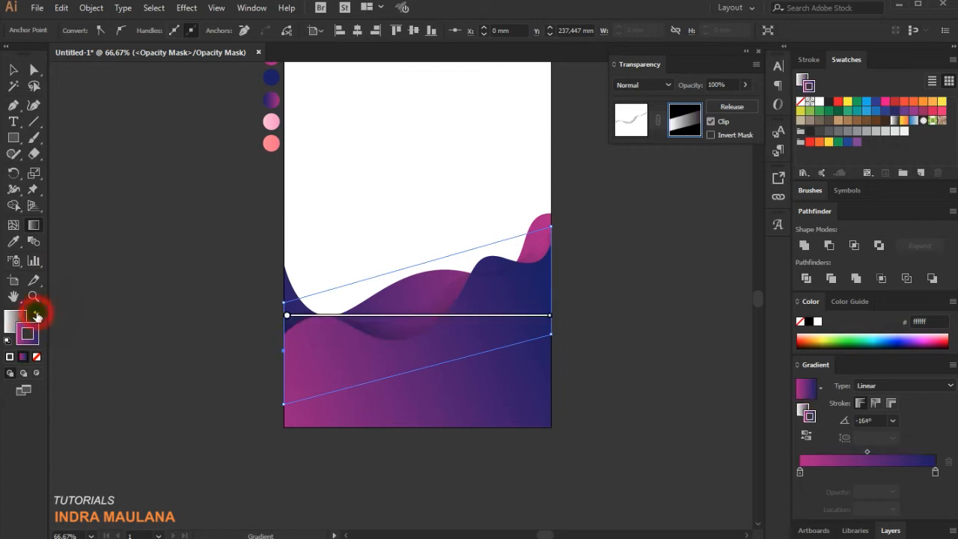
left_click(36, 358)
left_click(15, 320)
left_click(33, 225)
Redraw the mask gradient upward across the band at about 95° to fade the shading, and return to the artwork.
left_click_drag(411, 275, 422, 360)
left_click_drag(449, 325, 443, 262)
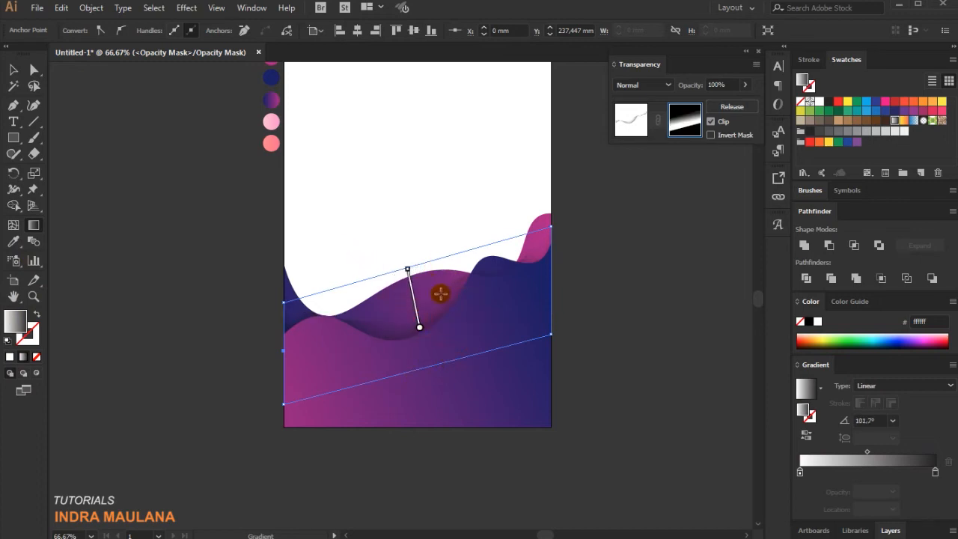
left_click_drag(404, 378, 379, 274)
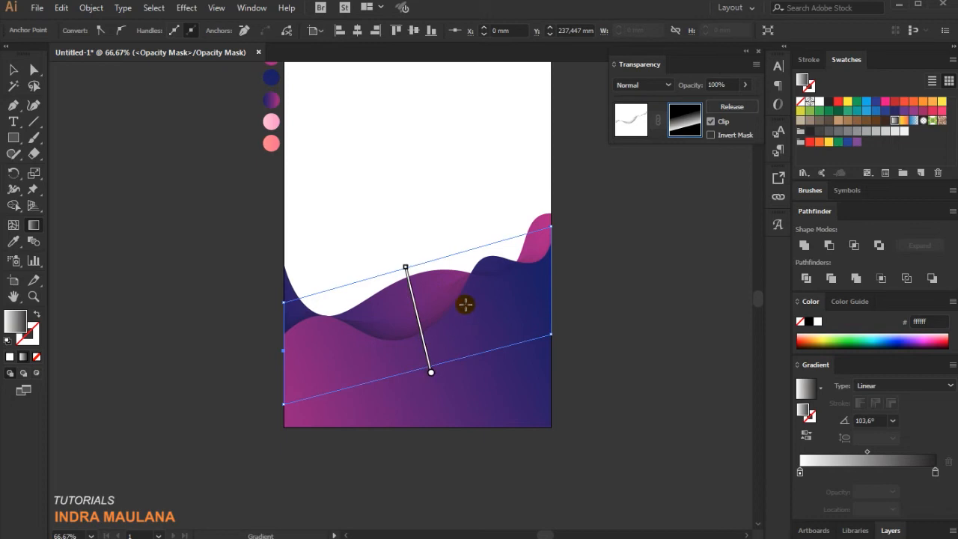
left_click_drag(500, 337, 479, 253)
left_click_drag(385, 366, 378, 312)
left_click_drag(422, 363, 414, 279)
left_click(12, 70)
left_click(630, 124)
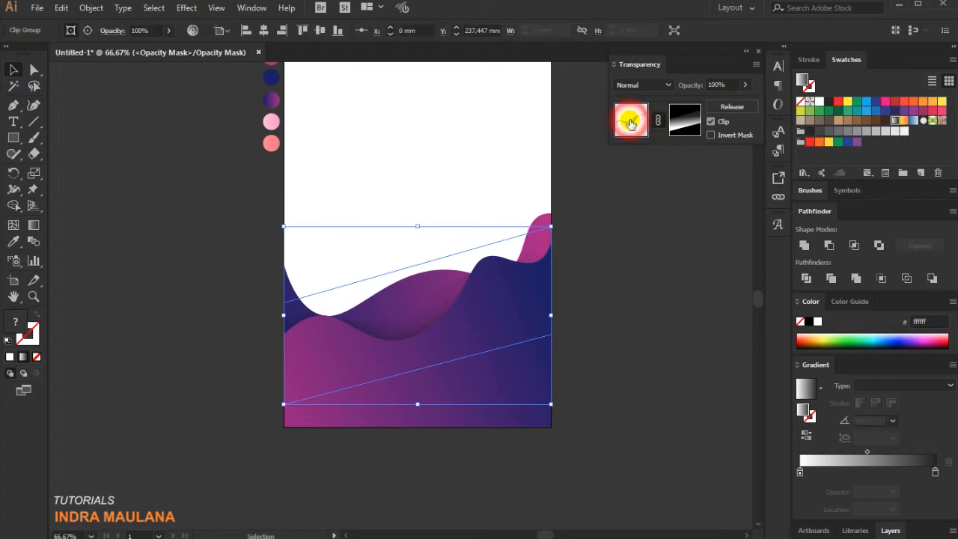
left_click(613, 250)
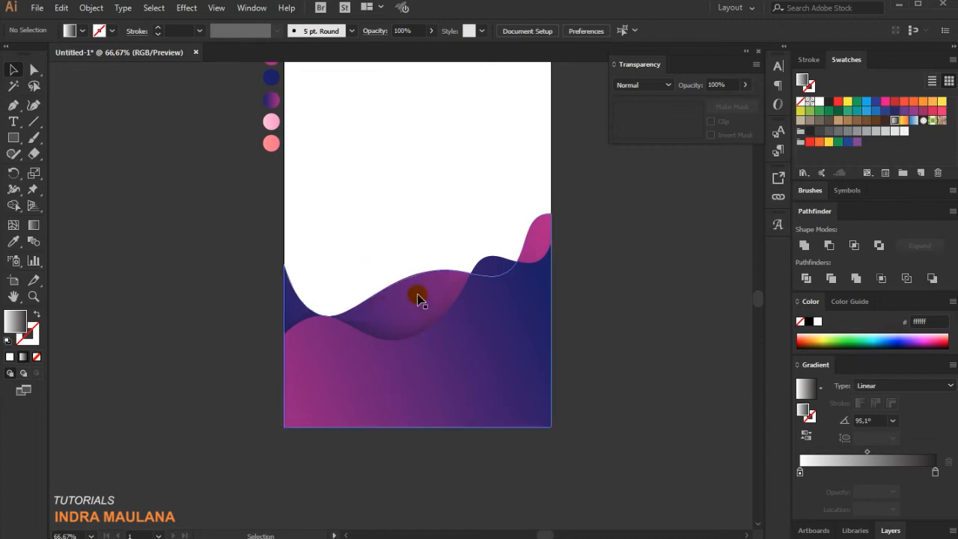
left_click_drag(419, 311, 430, 370)
key("ctrl+z")
left_click(622, 303)
Bring the front gradient wave to the front of the stacking order.
left_click(498, 346)
right_click(498, 346)
mouse_move(595, 291)
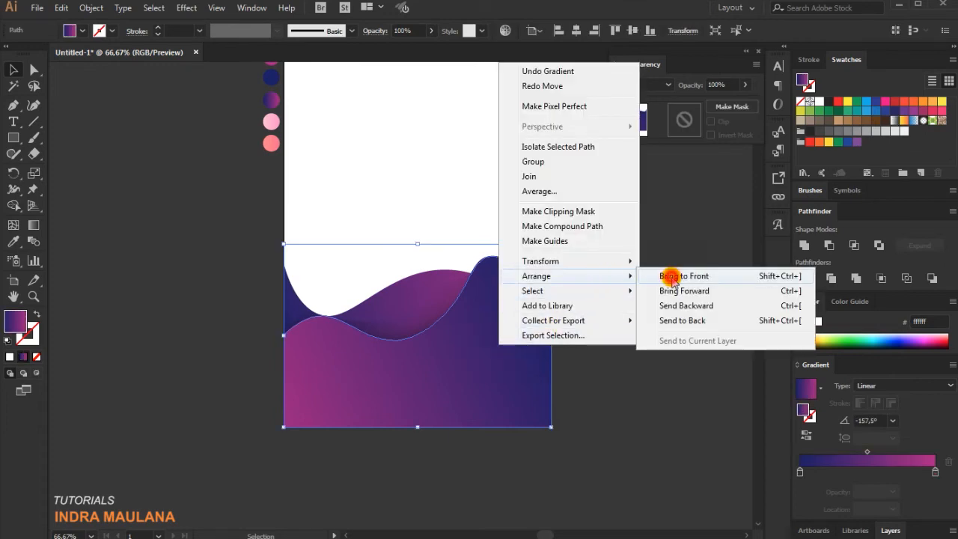
left_click(671, 276)
left_click(648, 325)
Draw a closed wave shape with the Pen tool across the artboard's full width, its crest rising above the existing waves at the right side.
scroll(648, 326, "up", 2)
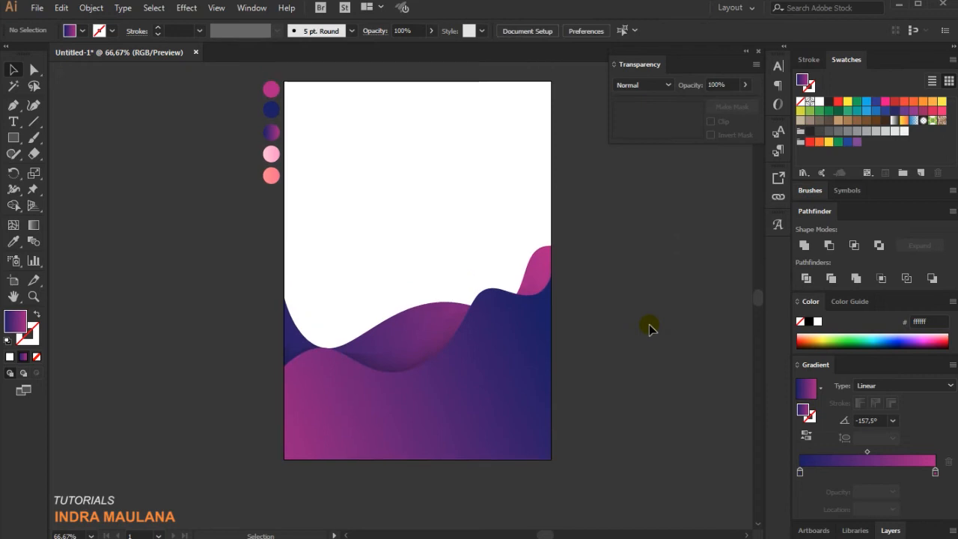
left_click(14, 107)
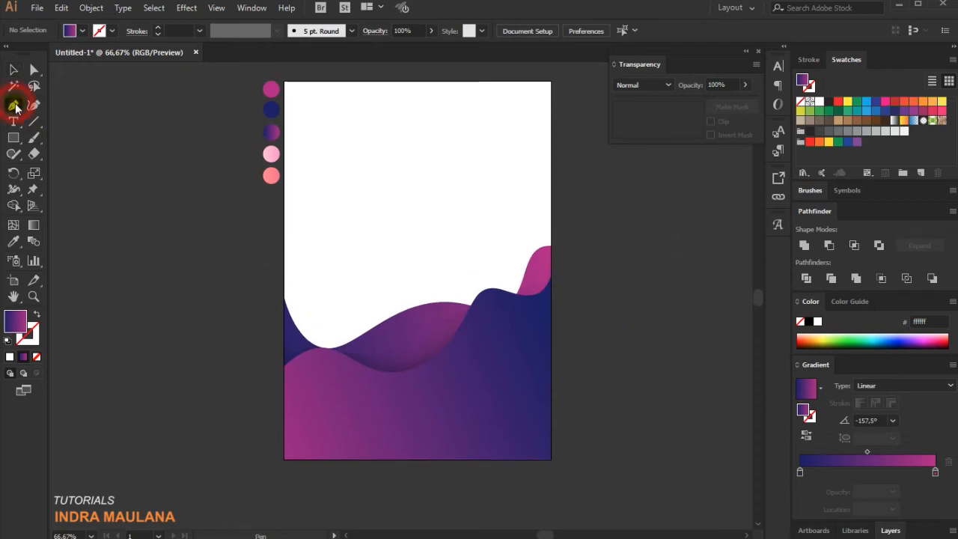
left_click(284, 239)
left_click_drag(375, 309, 445, 290)
left_click_drag(551, 203, 644, 224)
key("ctrl+z")
left_click_drag(552, 222, 641, 260)
left_click_drag(551, 222, 554, 327)
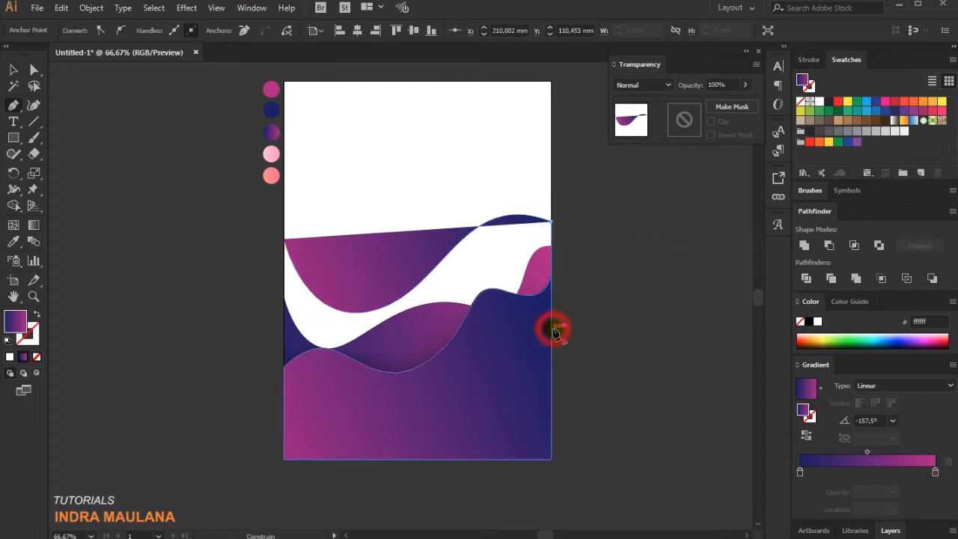
left_click(284, 424)
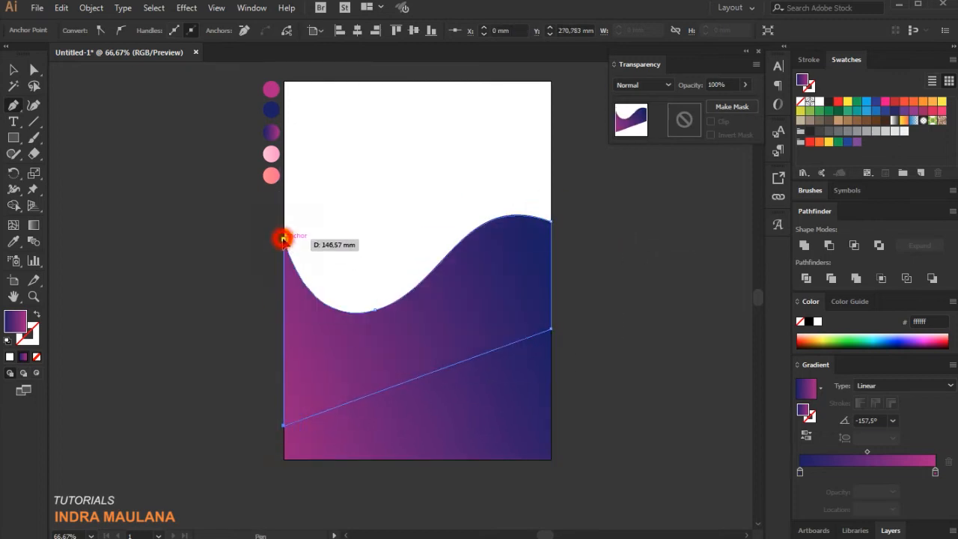
left_click(285, 240)
Send the new wave to the back, and bring it forward two levels so it sits above the white background but behind the other waves.
left_click(12, 70)
right_click(509, 282)
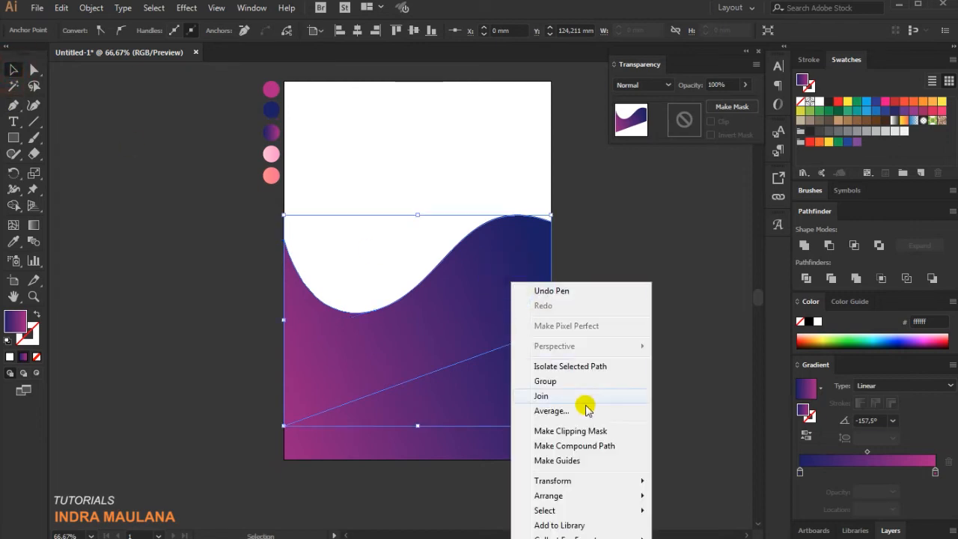
mouse_move(618, 500)
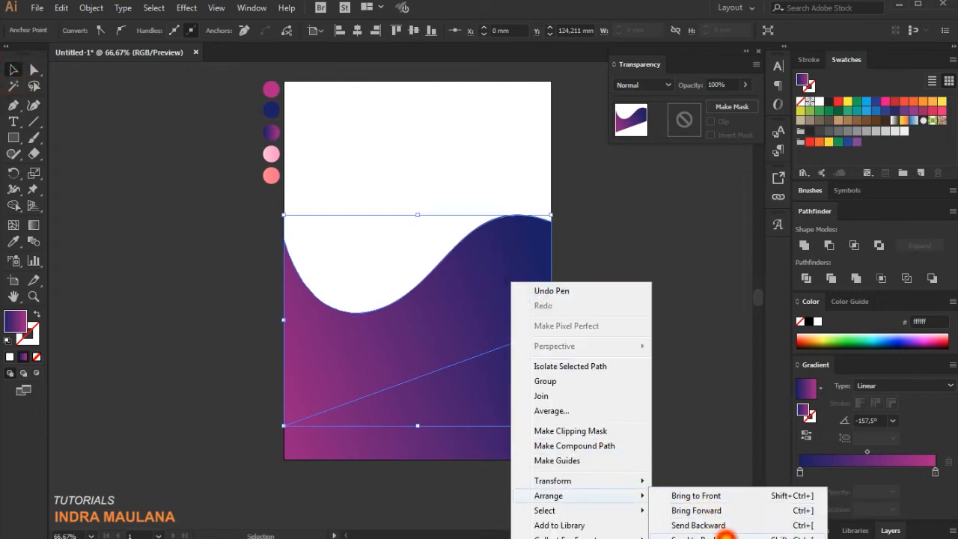
left_click(723, 536)
right_click(516, 263)
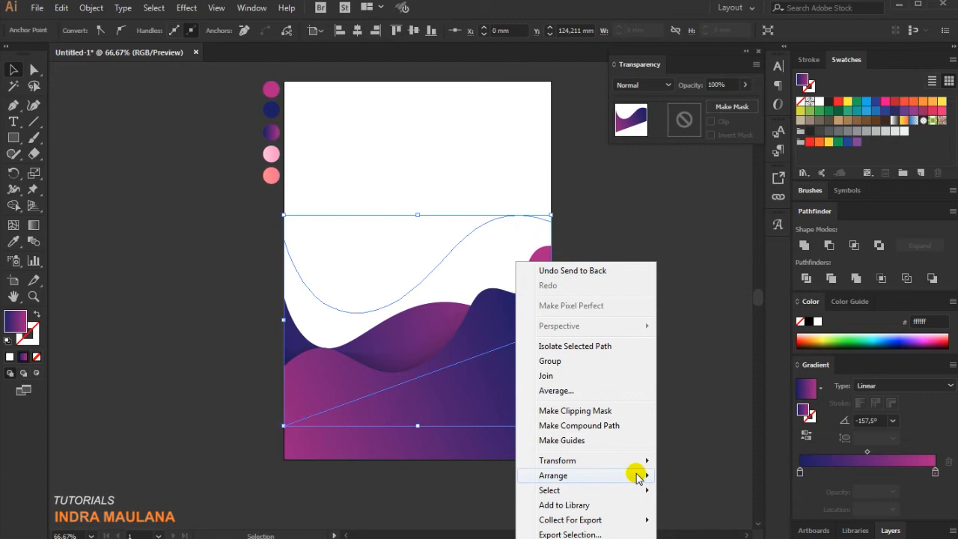
mouse_move(628, 476)
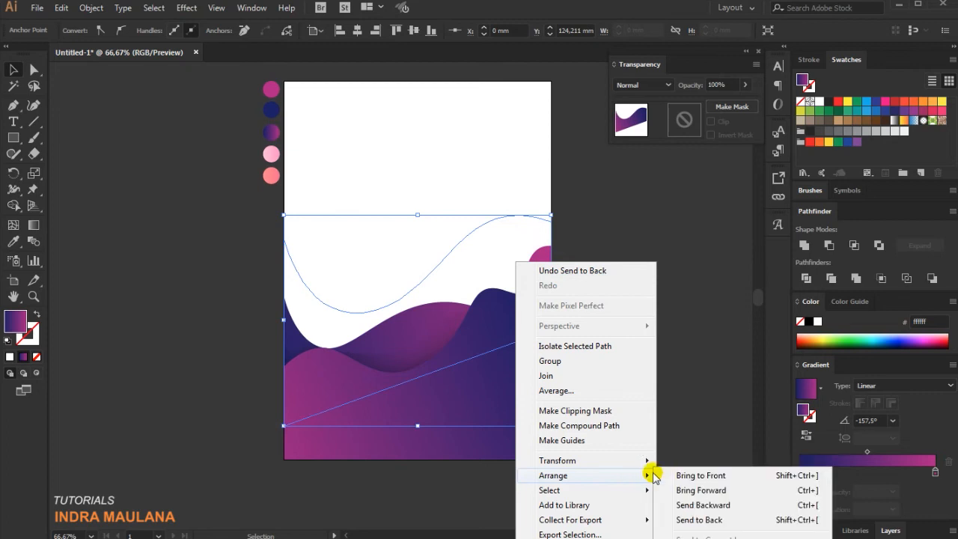
left_click(727, 491)
right_click(510, 282)
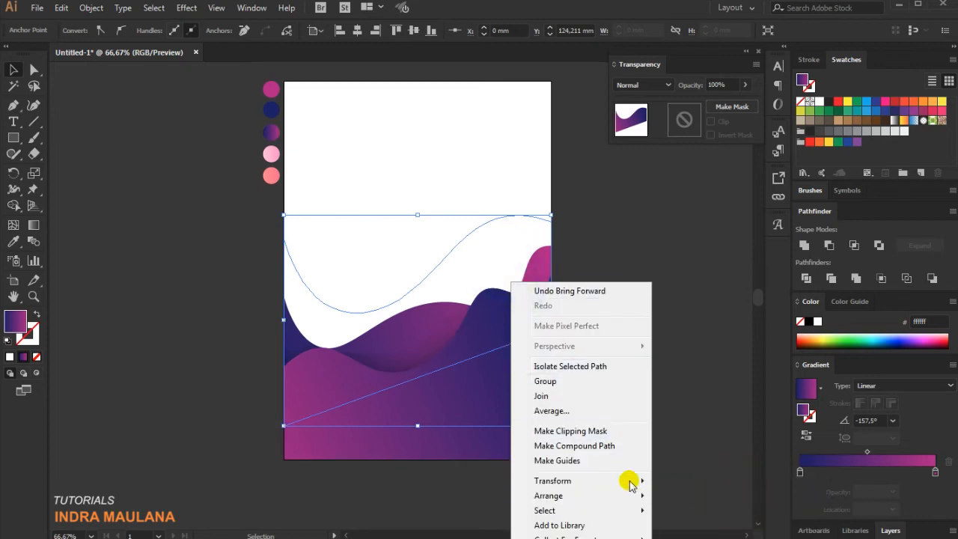
mouse_move(633, 496)
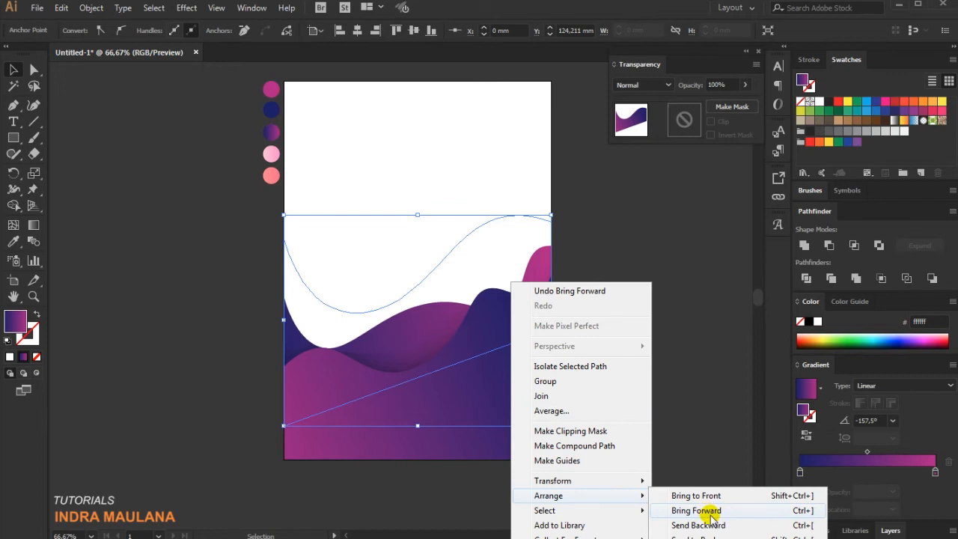
left_click(710, 514)
left_click(663, 336)
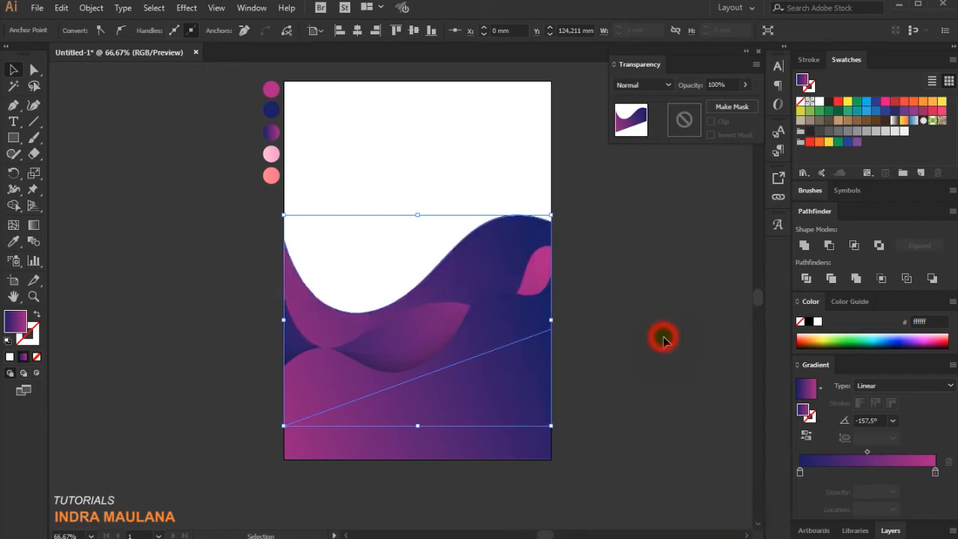
Redraw the back wave's linear gradient at about 13.4° so it runs from navy at the left edge to magenta at the right.
left_click(510, 227)
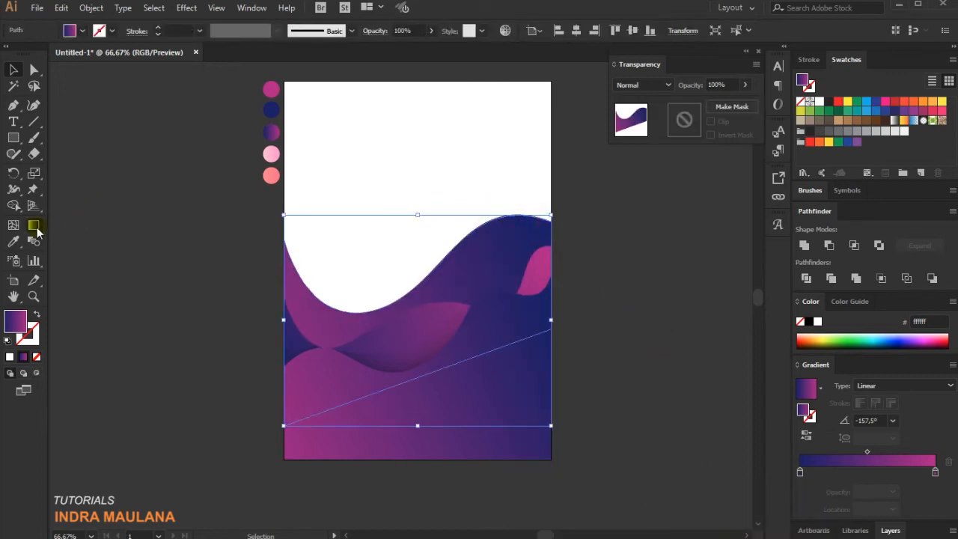
left_click(34, 227)
mouse_move(579, 228)
left_mouse_down()
mouse_move(320, 327)
mouse_move(347, 338)
mouse_move(571, 243)
left_mouse_up()
left_click_drag(277, 357, 538, 222)
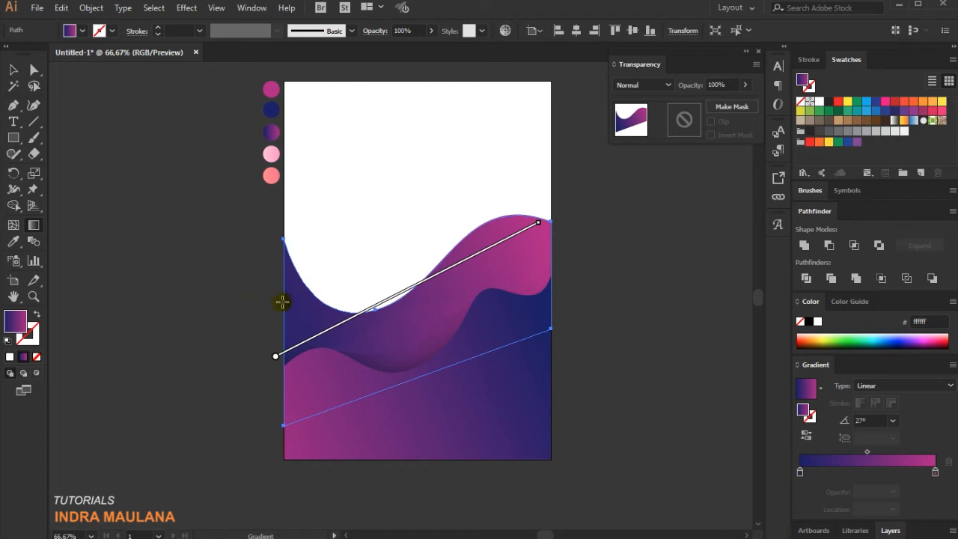
left_click_drag(290, 307, 551, 267)
left_click(13, 69)
left_click(622, 336)
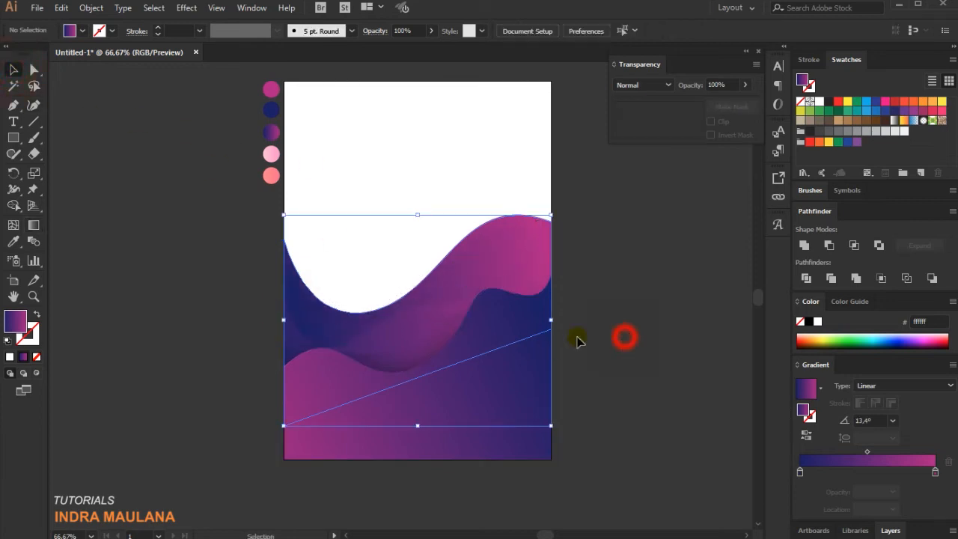
Duplicate the back wave and the middle wave together, placing the copies directly above the originals over the artboard's upper part.
left_click(485, 266)
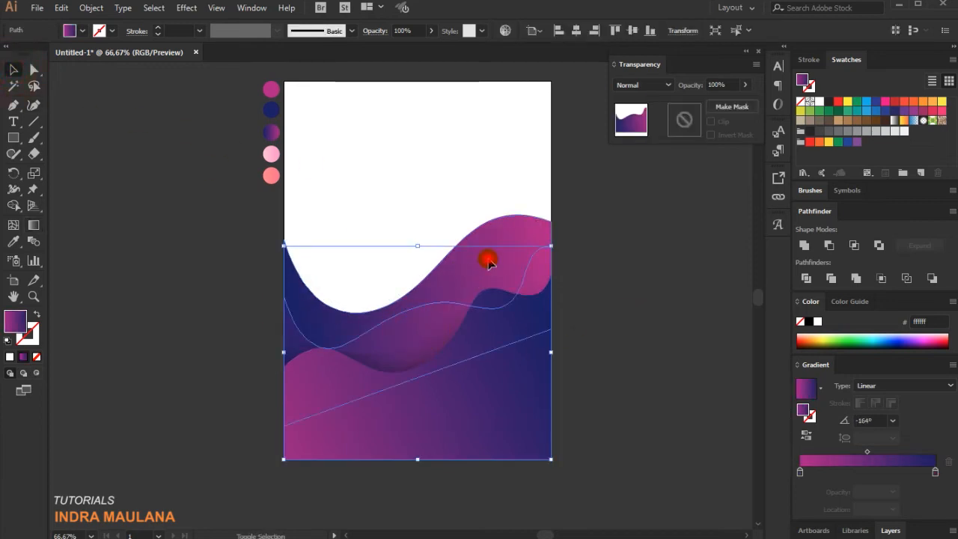
left_click(487, 262, "shift")
scroll(519, 259, "up", 3)
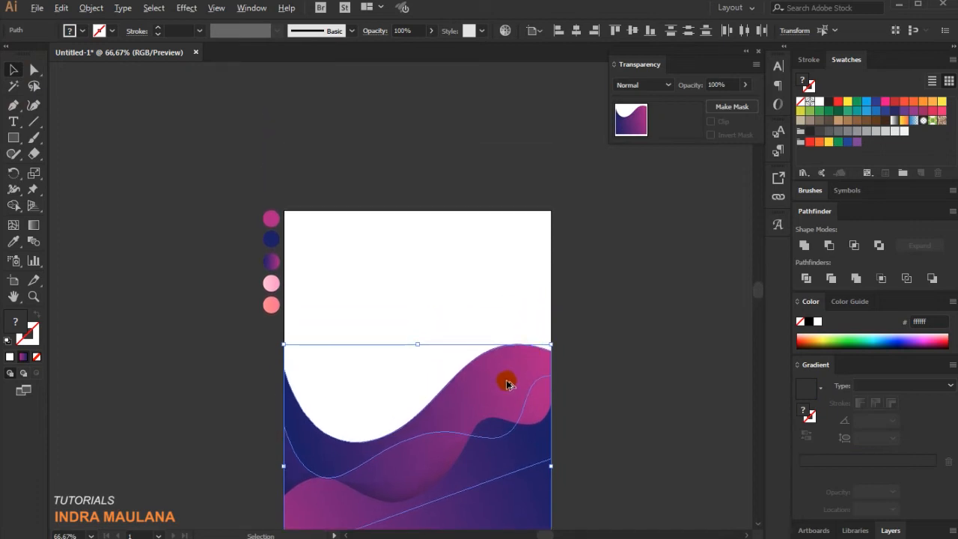
left_click_drag(494, 397, 487, 121)
left_click(628, 264)
Subtract the copied middle wave from the copied back wave with Minus Front to leave a curved strip.
scroll(497, 303, "up", 1)
left_click_drag(392, 129, 502, 264)
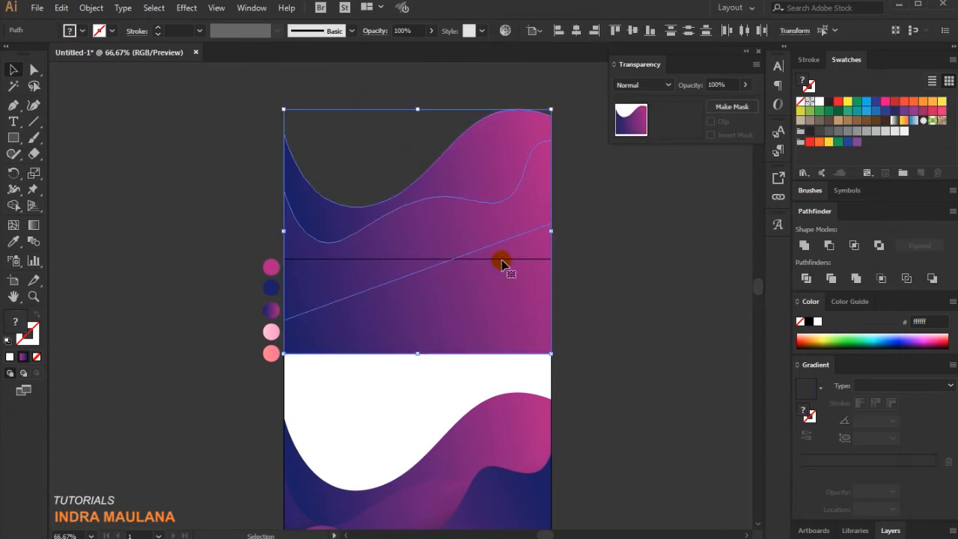
left_click(829, 246)
left_click(670, 273)
scroll(669, 271, "down", 2)
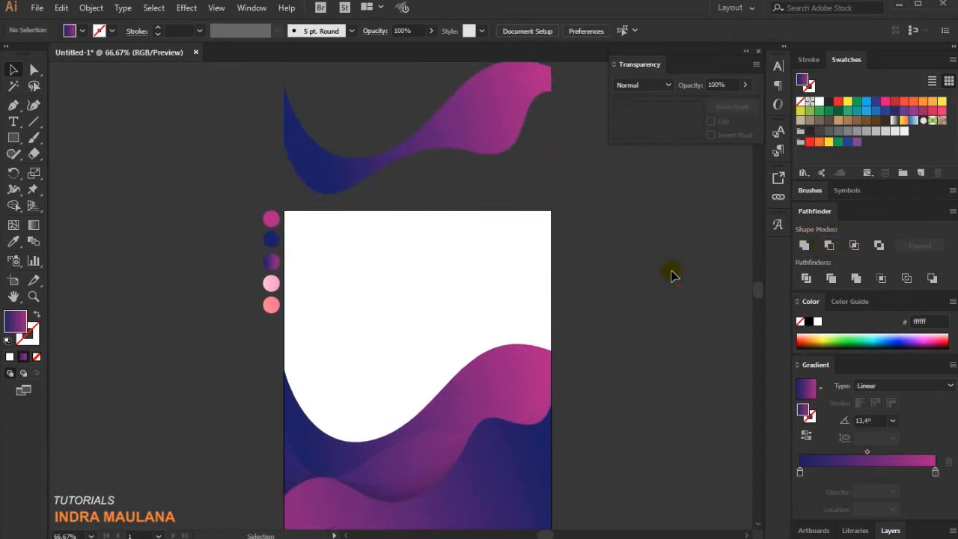
Move the curved strip down onto the original back wave so that their upper edges align.
left_click_drag(483, 97, 499, 380)
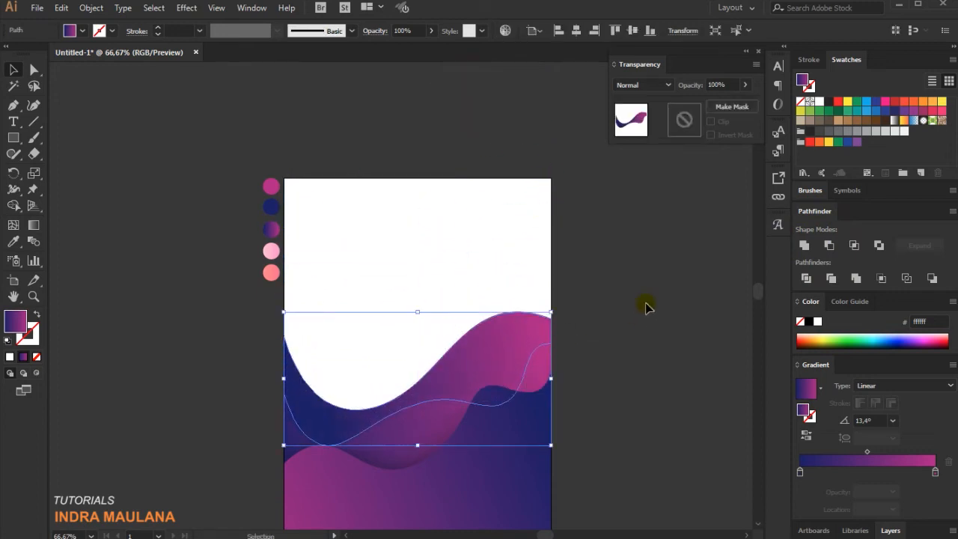
left_click(651, 278)
scroll(652, 269, "down", 1)
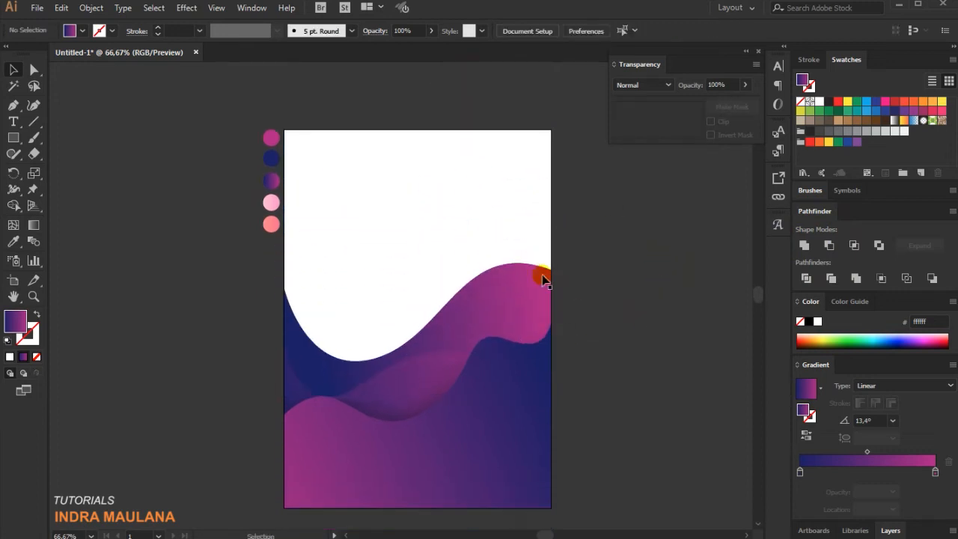
scroll(688, 236, "down", 1)
left_click(504, 279)
left_click(642, 242)
Fill the curved strip with white and add a gradient mesh point inside its right part.
left_click(527, 267)
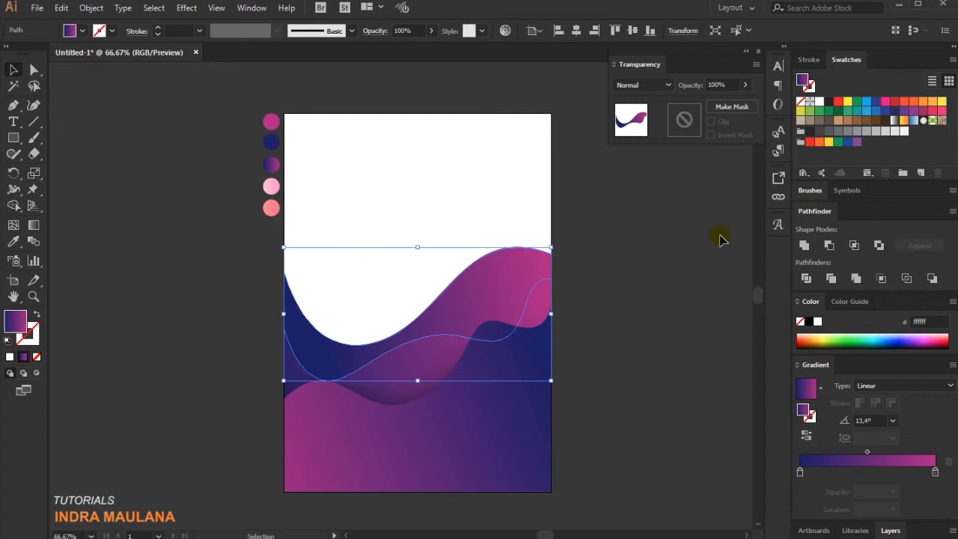
left_click(818, 104)
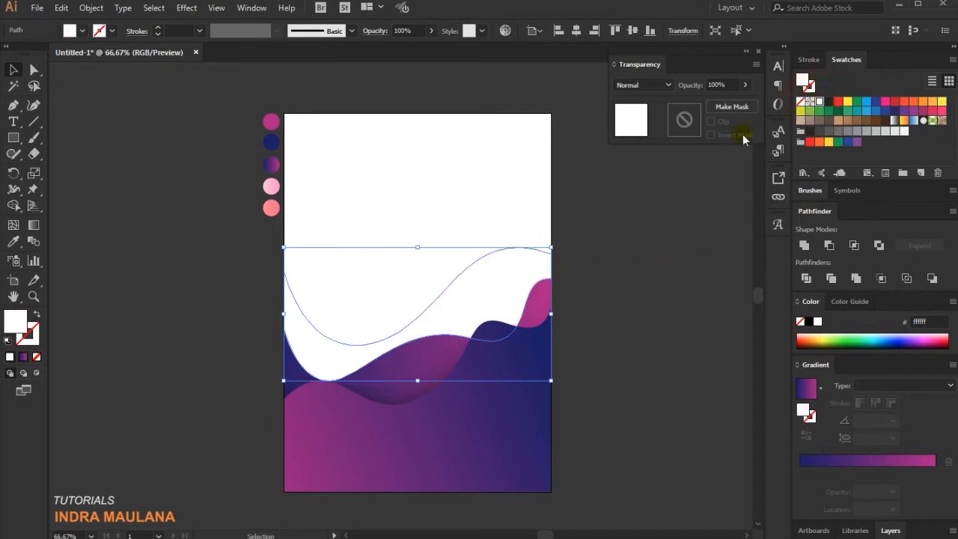
left_click(14, 225)
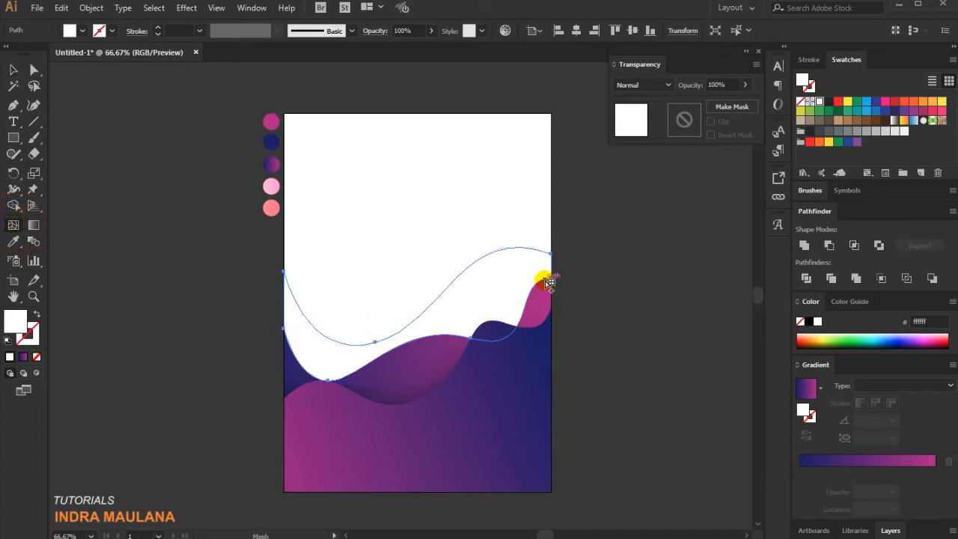
left_click(515, 327)
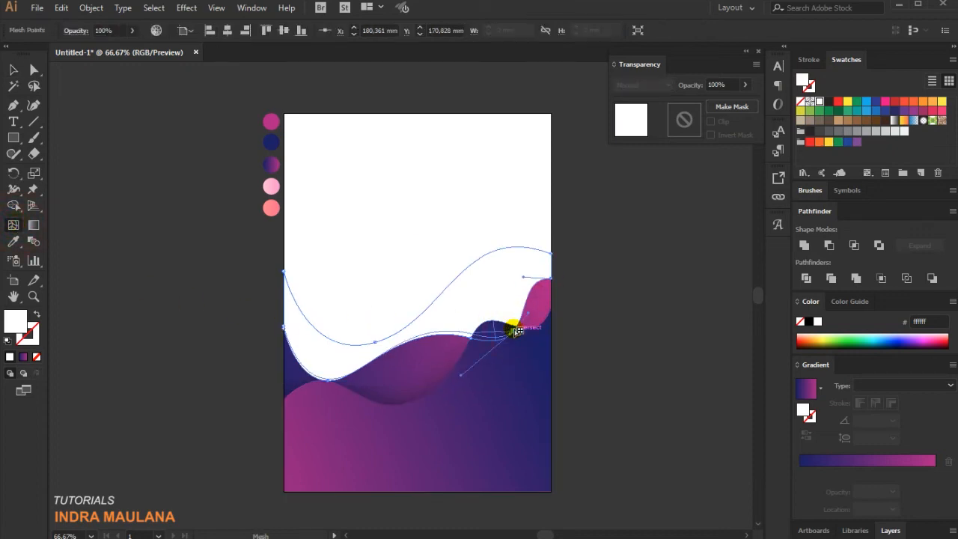
key("ctrl+z")
left_click(507, 312)
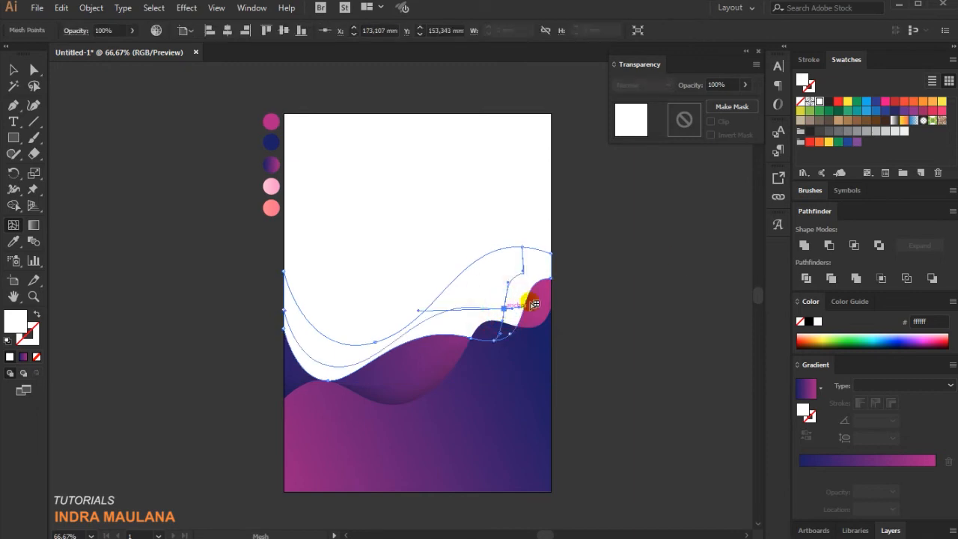
Color the mesh point black, move it down to the strip's lower edge, and add another black mesh point near the lower left curve.
left_click(828, 102)
left_click(508, 312)
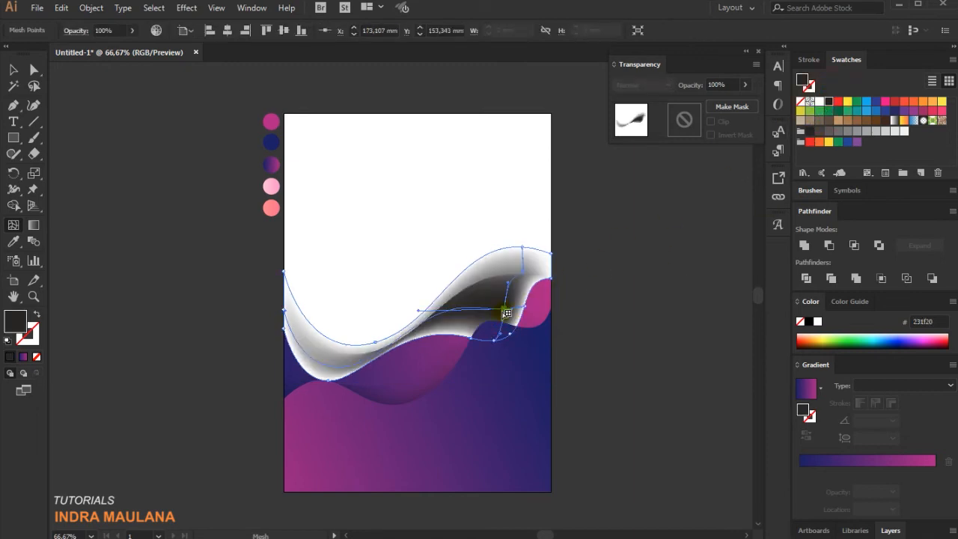
left_click_drag(509, 312, 510, 343)
left_click(307, 374)
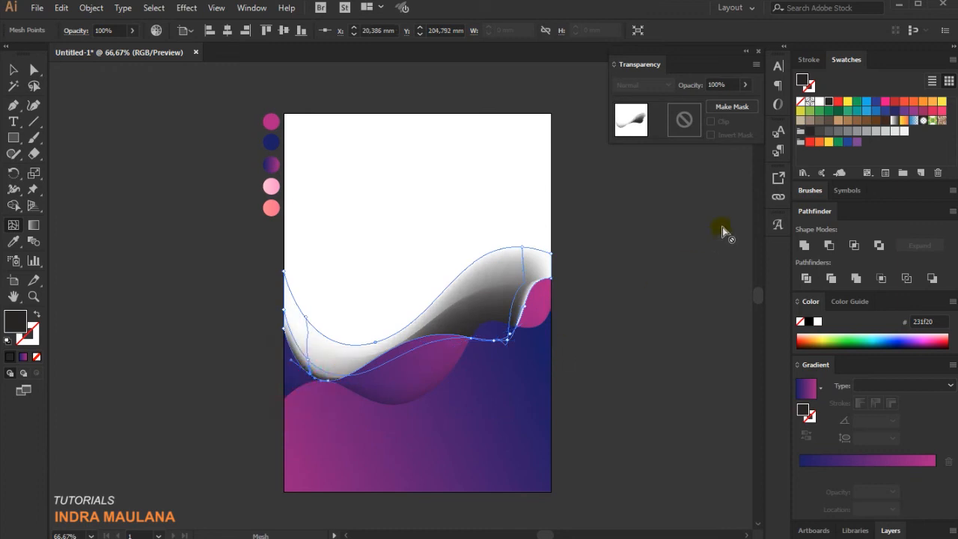
Add a further mesh point on the strip's lower right edge beside the magenta crest and color it black.
left_click(550, 277)
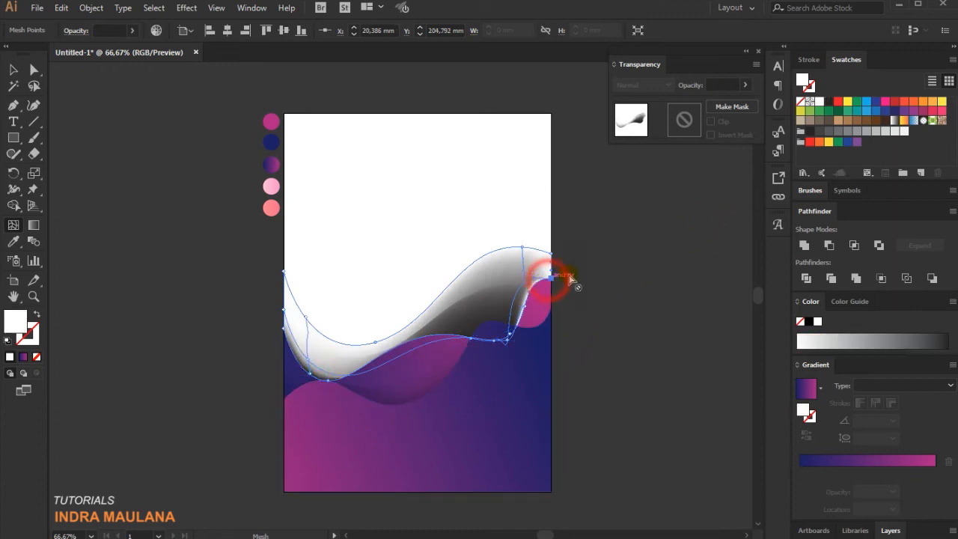
left_click(528, 299)
left_click(829, 102)
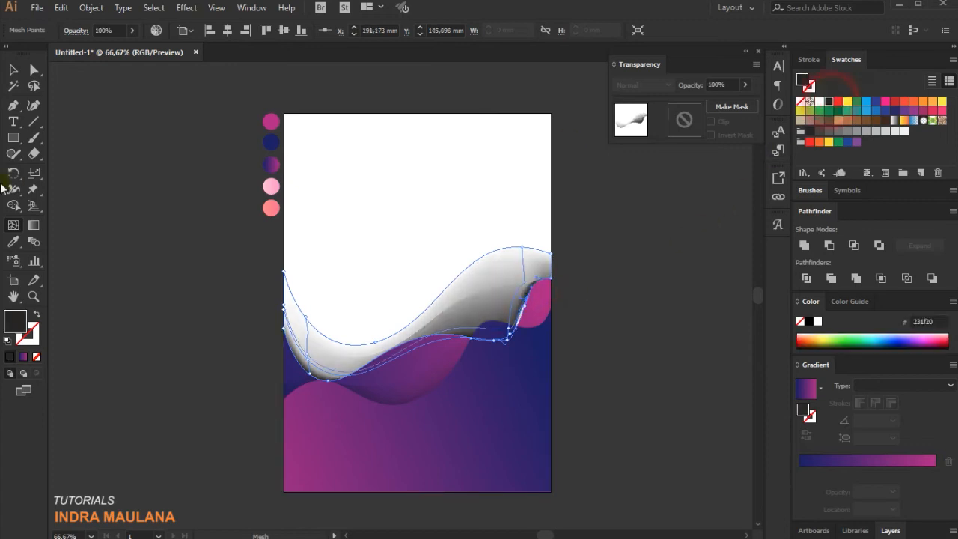
Set the shading mesh's blending mode to Multiply.
left_click(12, 69)
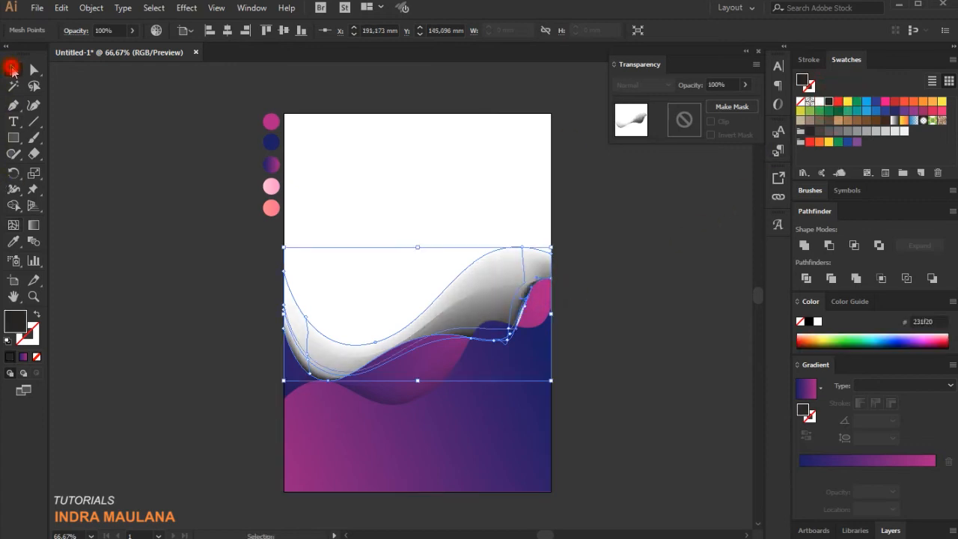
left_click(73, 31)
left_click(231, 211)
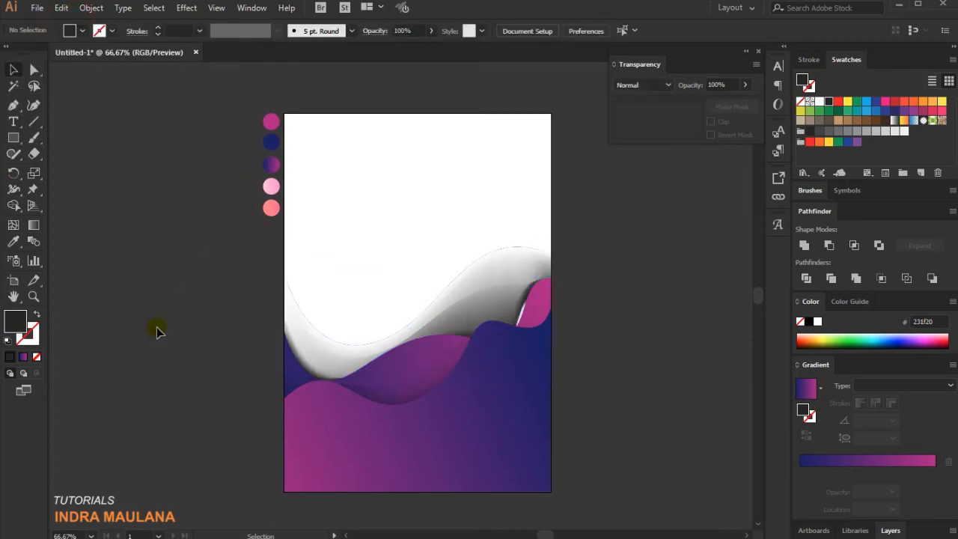
left_click(499, 279)
left_click(75, 31)
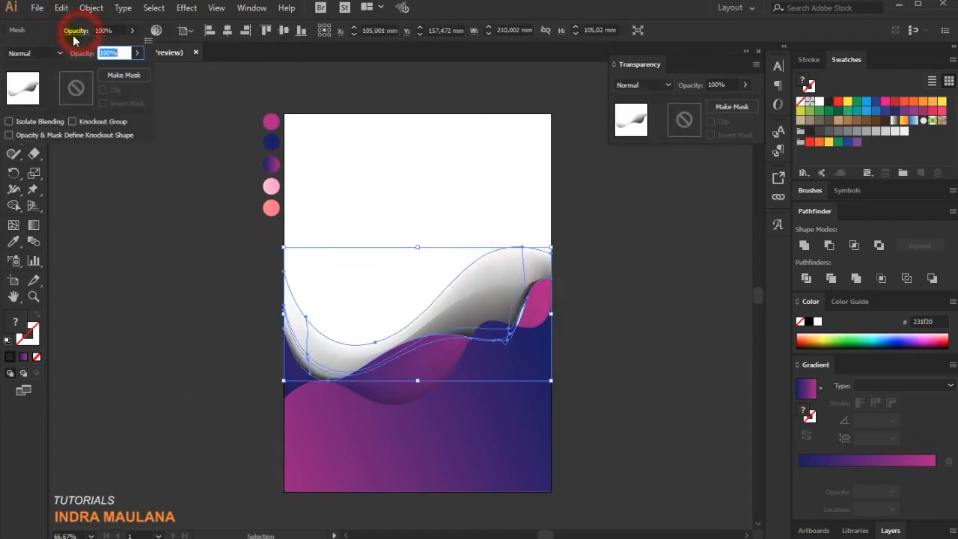
left_click(33, 53)
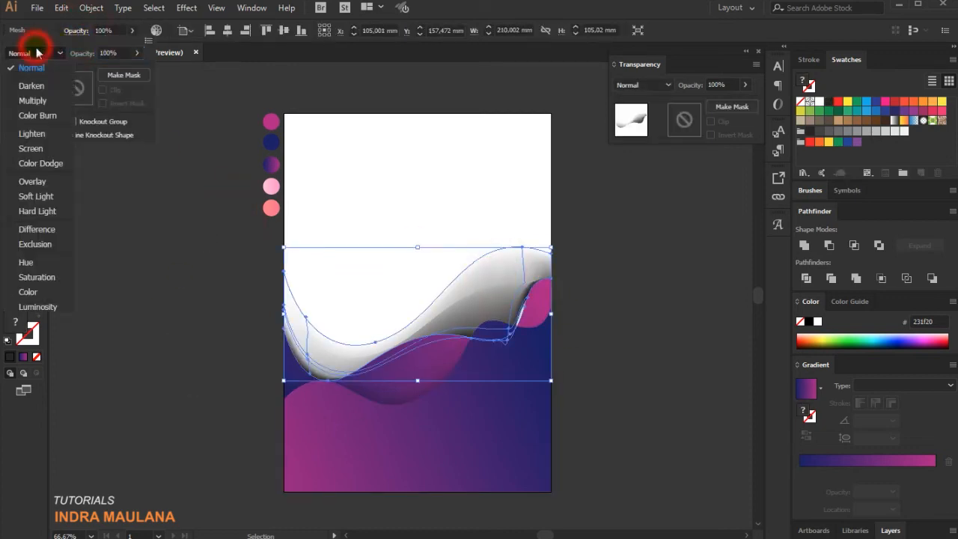
left_click(33, 100)
left_click(117, 336)
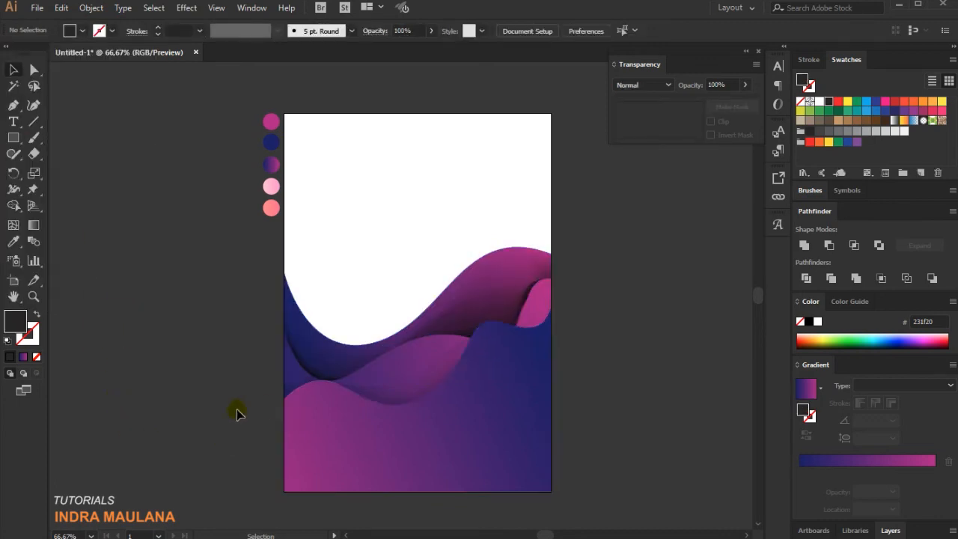
Lower the shading mesh's opacity to about 43%.
left_click(494, 293)
left_click(131, 45)
left_click_drag(106, 50, 102, 49)
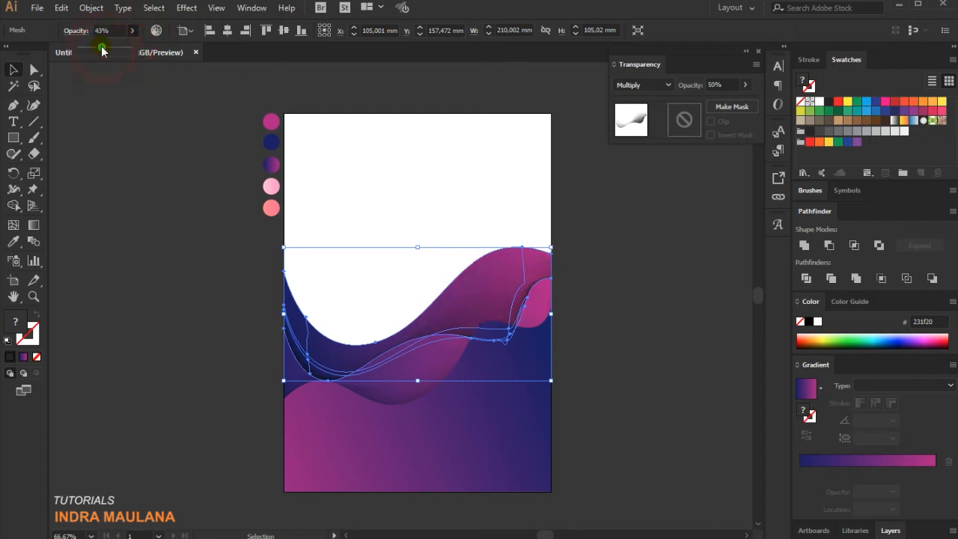
Lower the opacity of the shading mesh along the back wave to 32%.
left_click(128, 277)
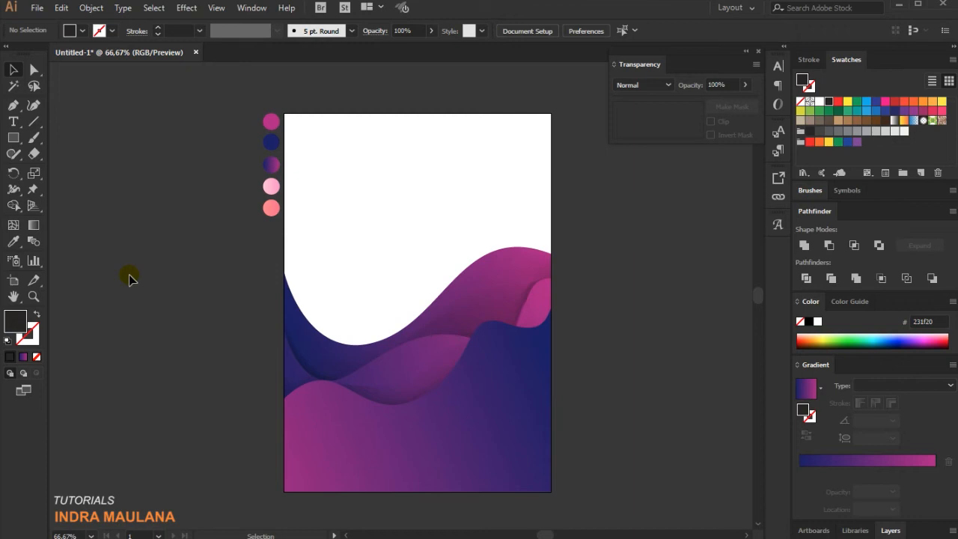
left_click(381, 308)
left_click(131, 31)
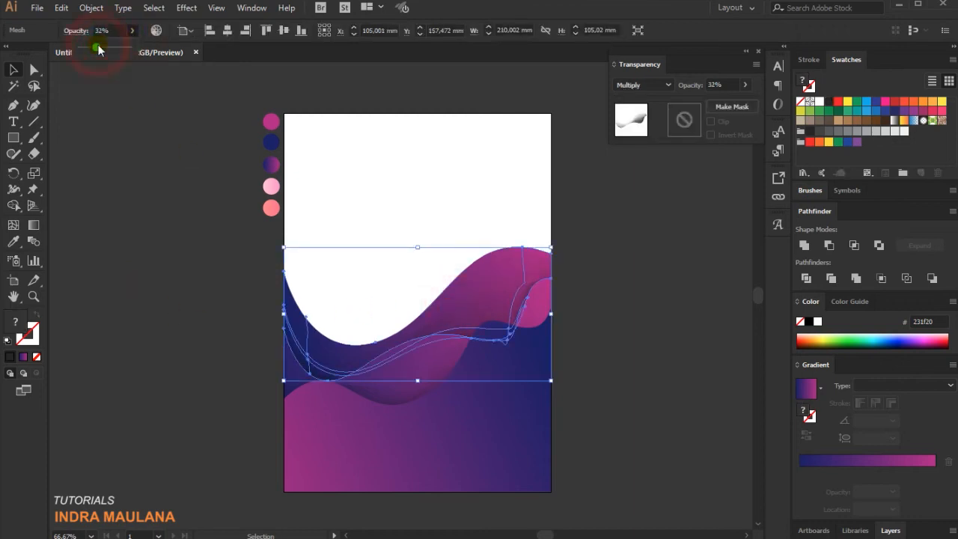
left_click(182, 293)
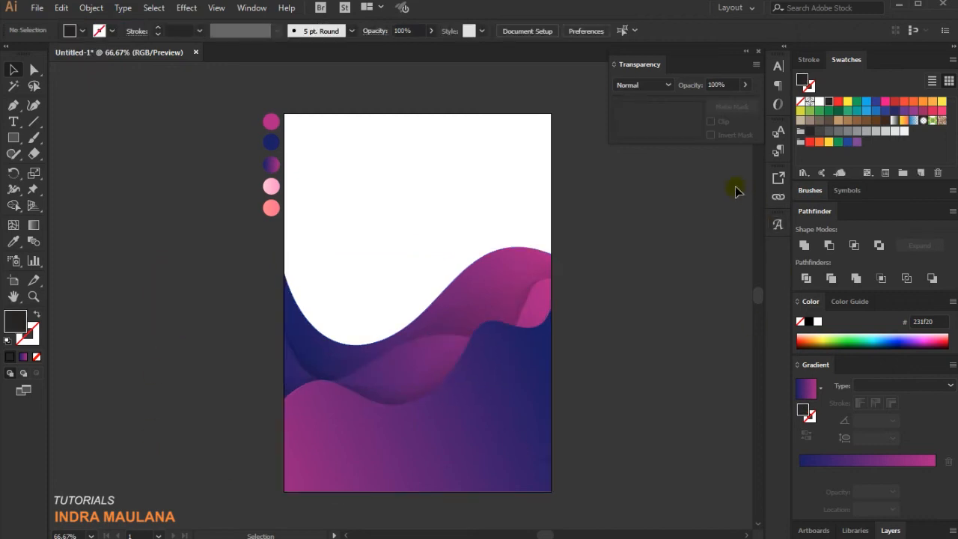
Give the front wave a white stroke.
left_click(465, 391)
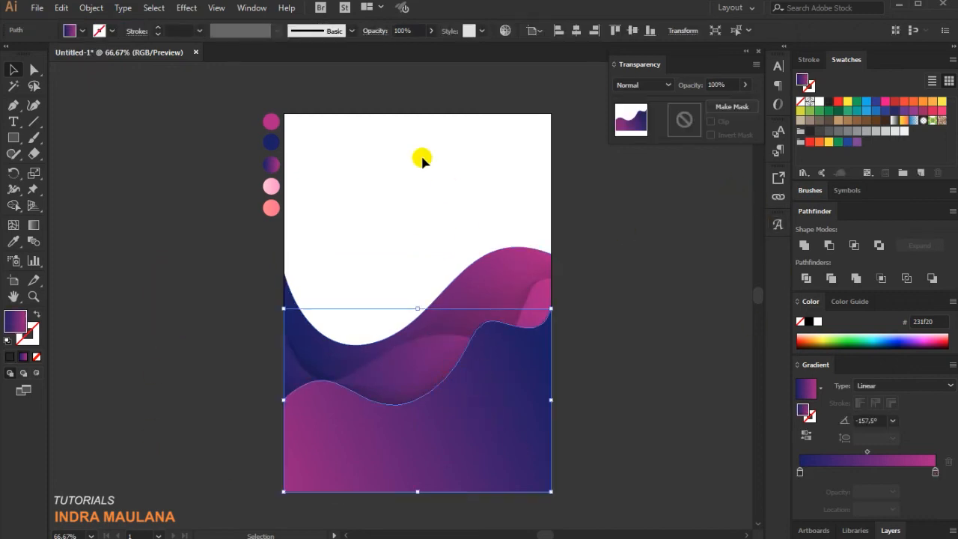
left_click(112, 31)
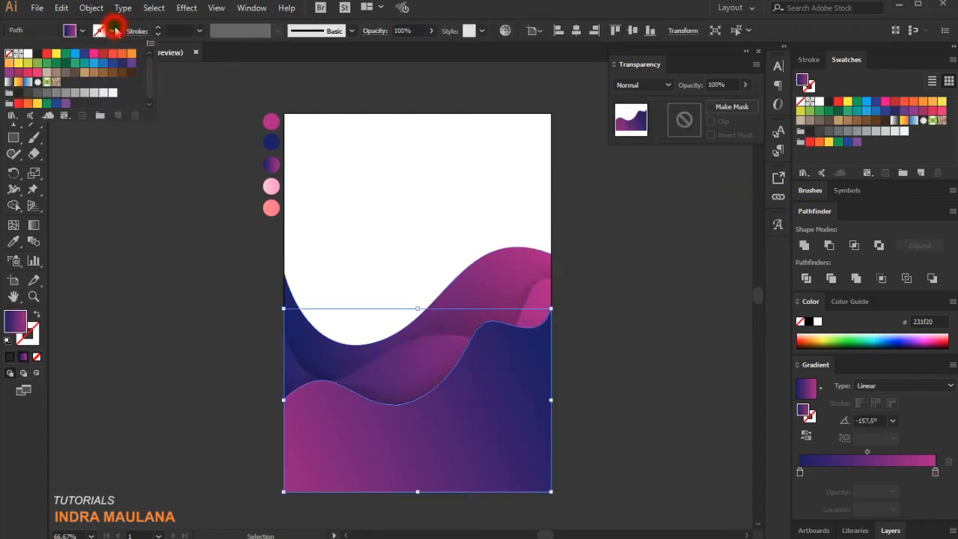
left_click(22, 53)
left_click(154, 331)
scroll(155, 336, "down", 1)
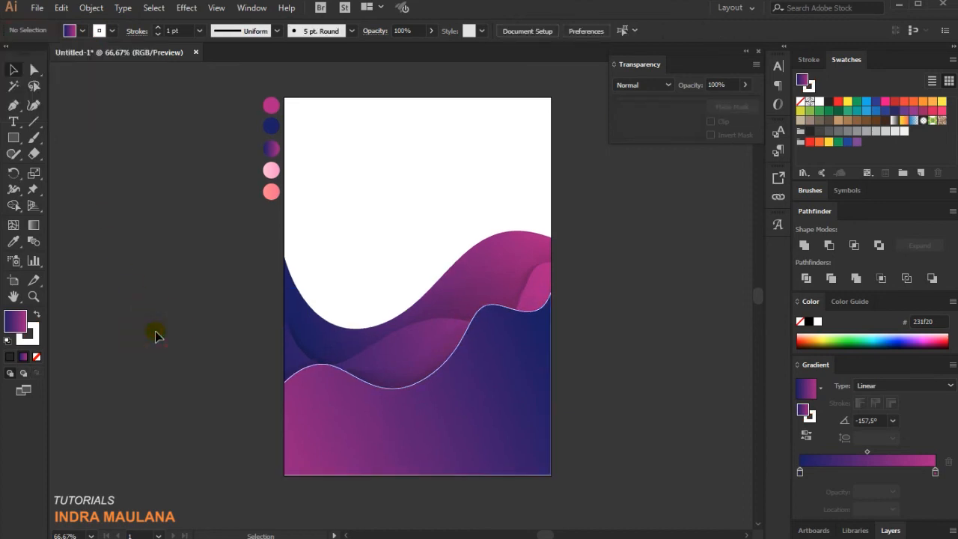
scroll(180, 493, "down", 1)
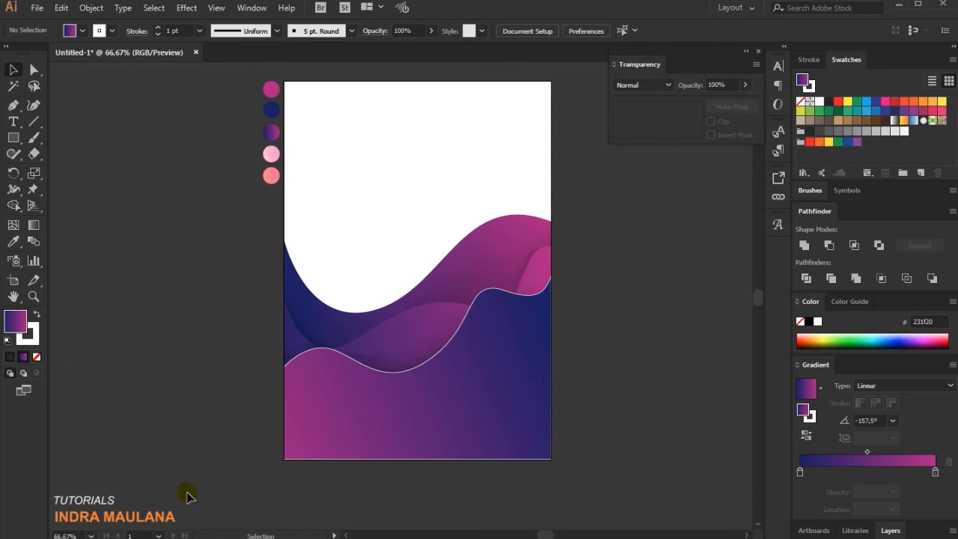
scroll(201, 482, "down", 1)
scroll(315, 449, "up", 1)
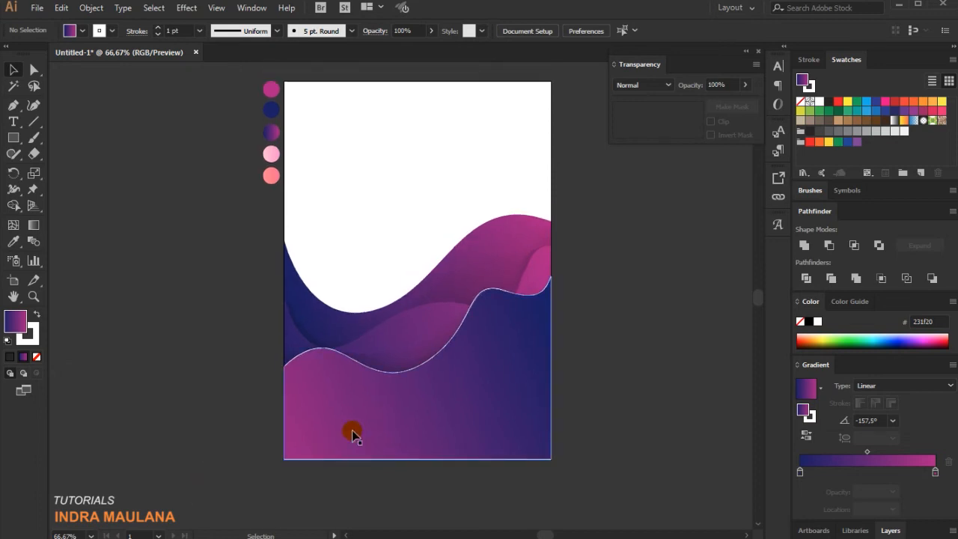
Thin the front wave's white stroke to 0.5 pt.
left_click(349, 435)
left_click(157, 35)
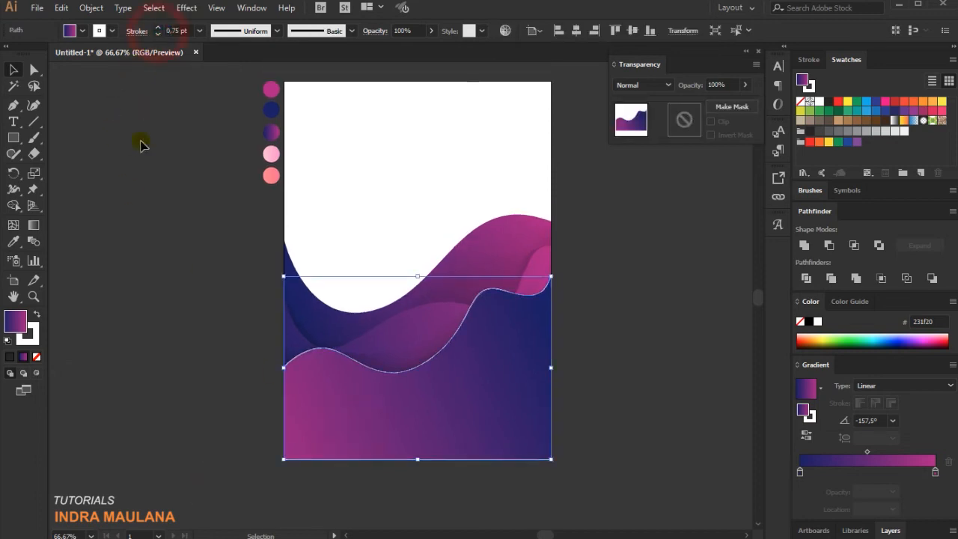
left_click(142, 200)
left_click(440, 441)
left_click(156, 33)
left_click(147, 182)
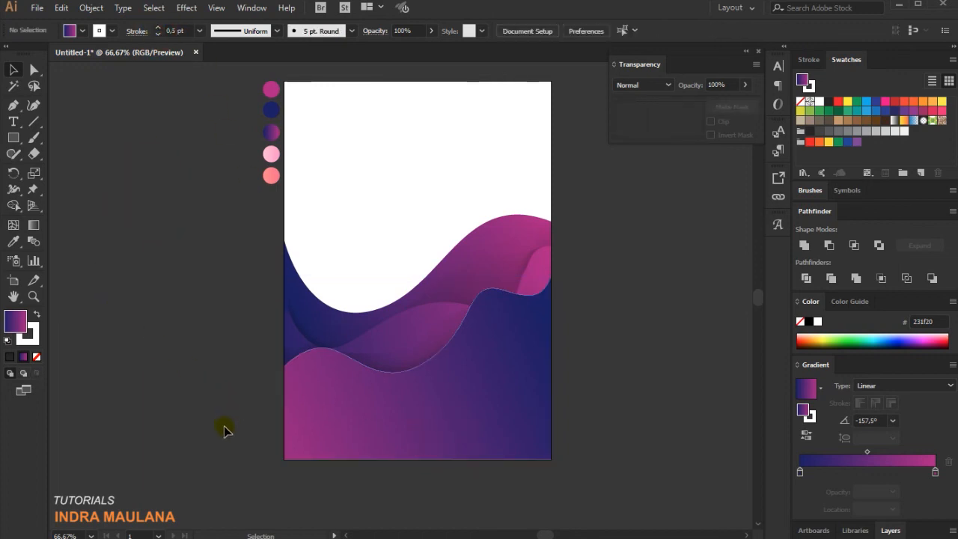
Increase the front wave's stroke weight to 0.75 pt and check the outline up close.
left_click(309, 410)
left_click(158, 28)
left_click(124, 241)
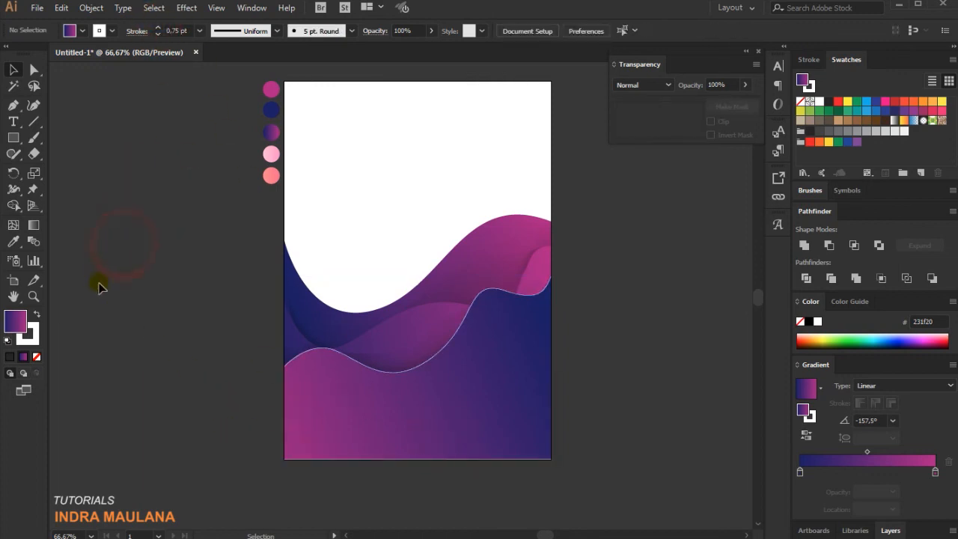
scroll(100, 287, "down", 2)
scroll(103, 297, "up", 3)
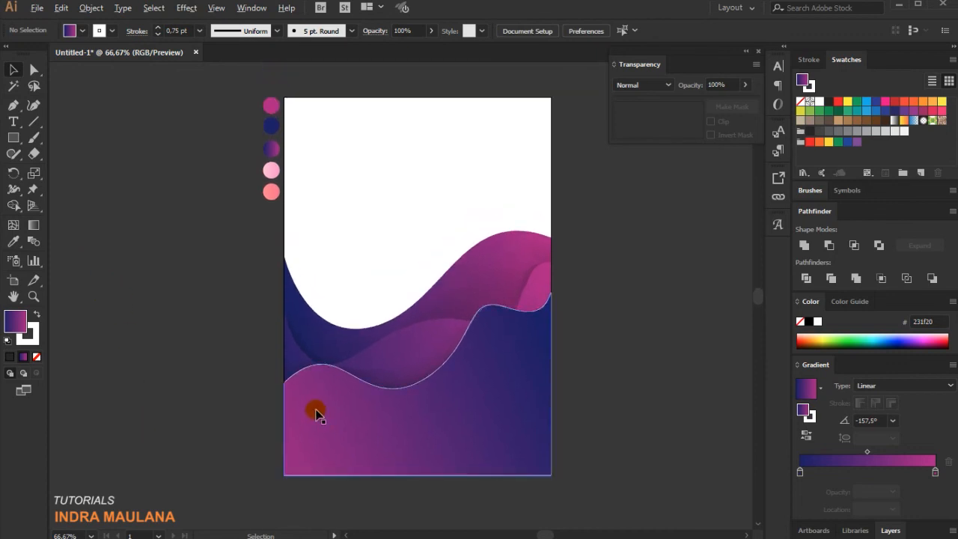
scroll(317, 412, "up", 1)
left_click_drag(194, 423, 104, 391)
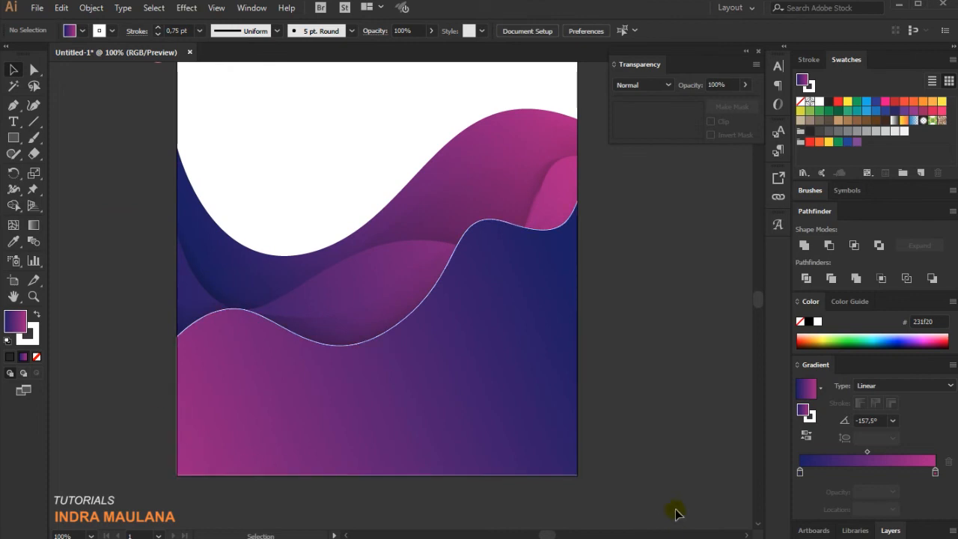
Set the front wave's stroke weight to 0.5 pt.
scroll(674, 491, "up", 2)
left_click(561, 454)
left_click(199, 31)
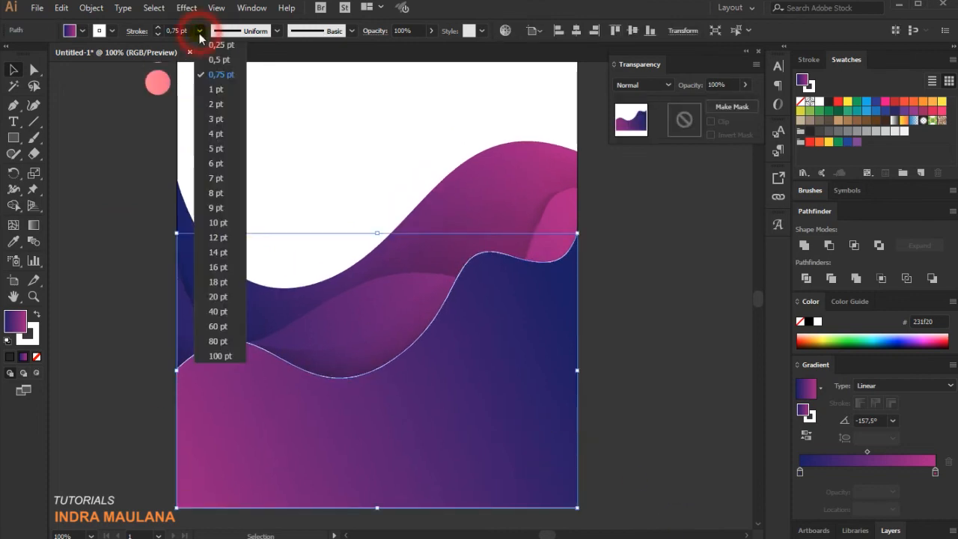
left_click(198, 60)
left_click(52, 281)
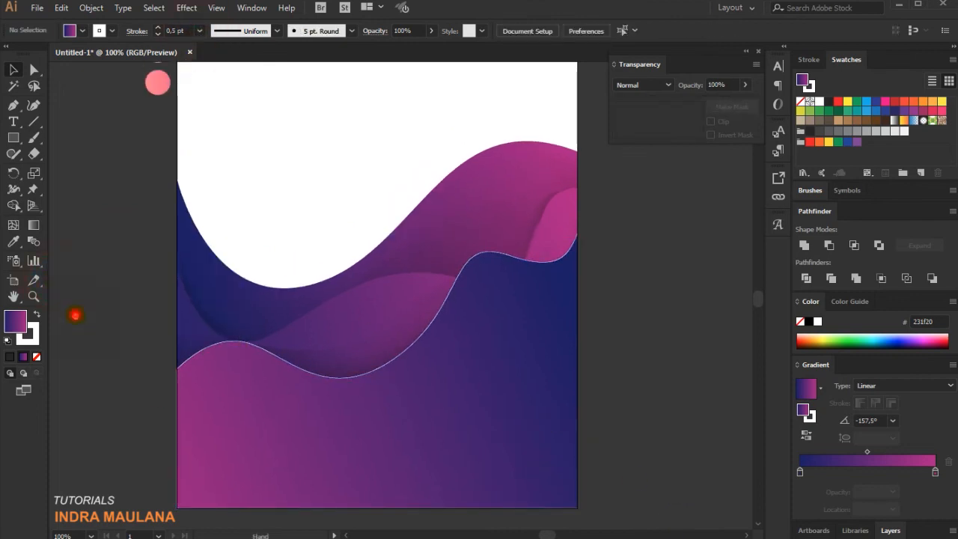
Give the middle wave behind the front wave a white 0.5 pt stroke.
left_click_drag(75, 317, 78, 316)
left_click(345, 319)
left_click(201, 30)
left_click(212, 59)
left_click(98, 137)
scroll(148, 308, "down", 1)
left_click_drag(124, 360, 88, 385)
scroll(106, 387, "up", 1)
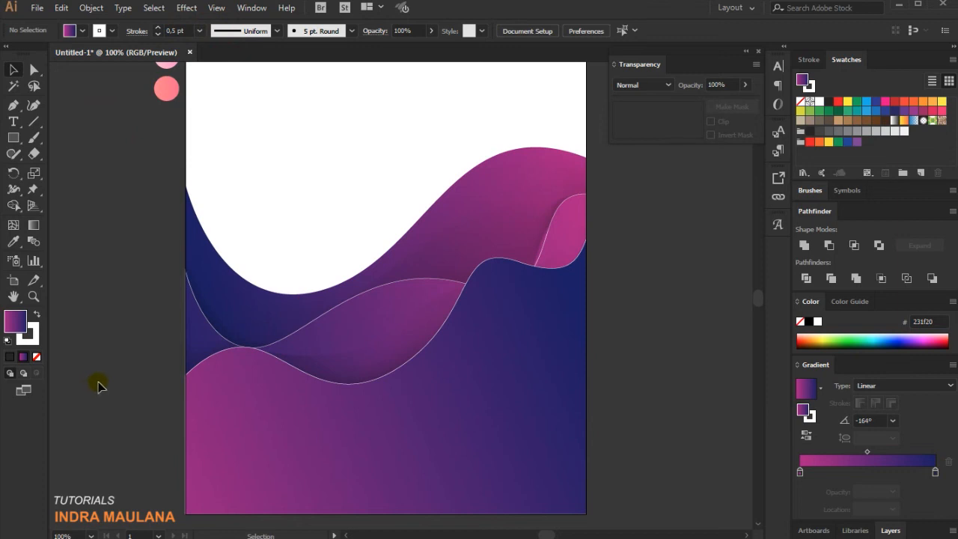
left_click_drag(103, 363, 95, 320)
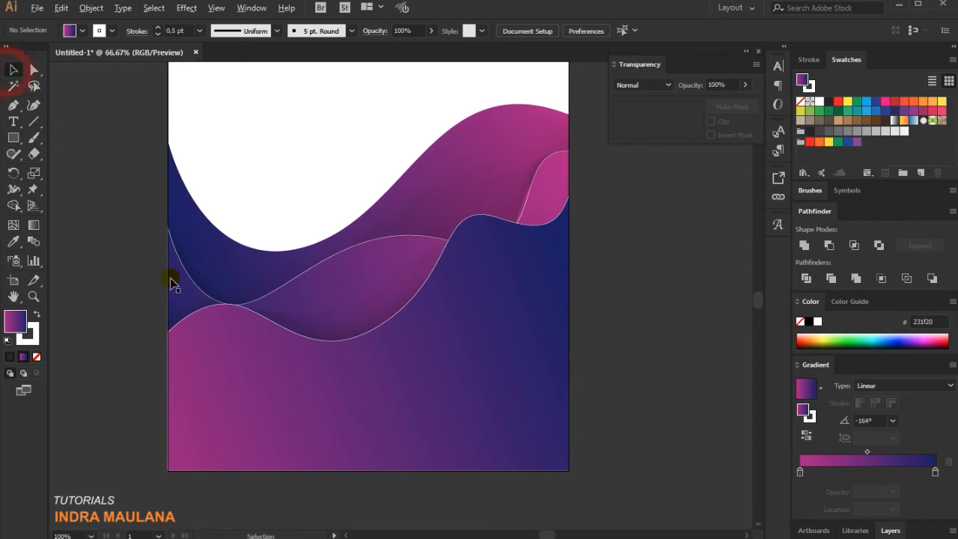
Duplicate the front wave to the right of the artboard and draw a steep diagonal line across the copy.
scroll(159, 254, "down", 2)
left_click_drag(246, 342, 502, 342)
left_click(33, 123)
left_click_drag(574, 203, 476, 433)
Divide the copied wave along the diagonal line and ungroup the resulting pieces.
left_click(14, 70)
left_click_drag(434, 160, 653, 430)
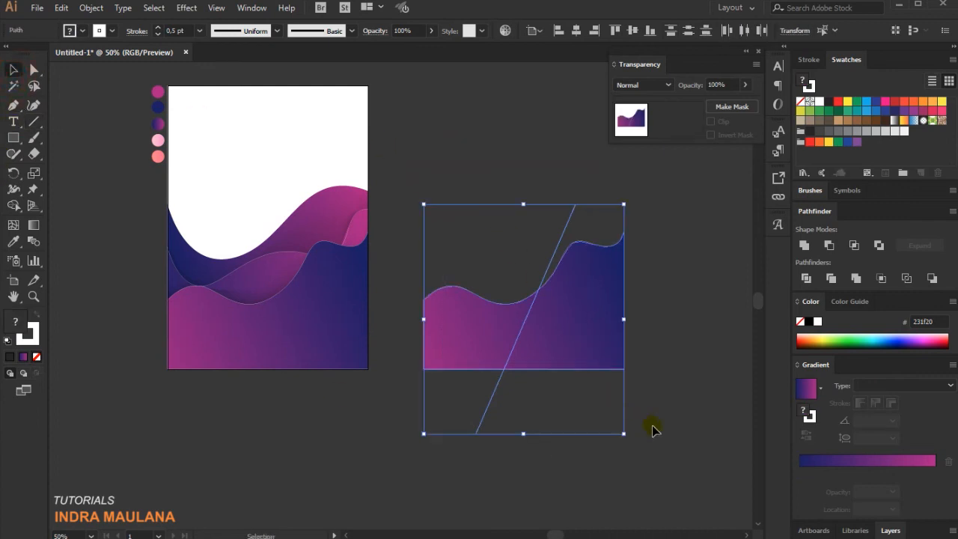
left_click(805, 279)
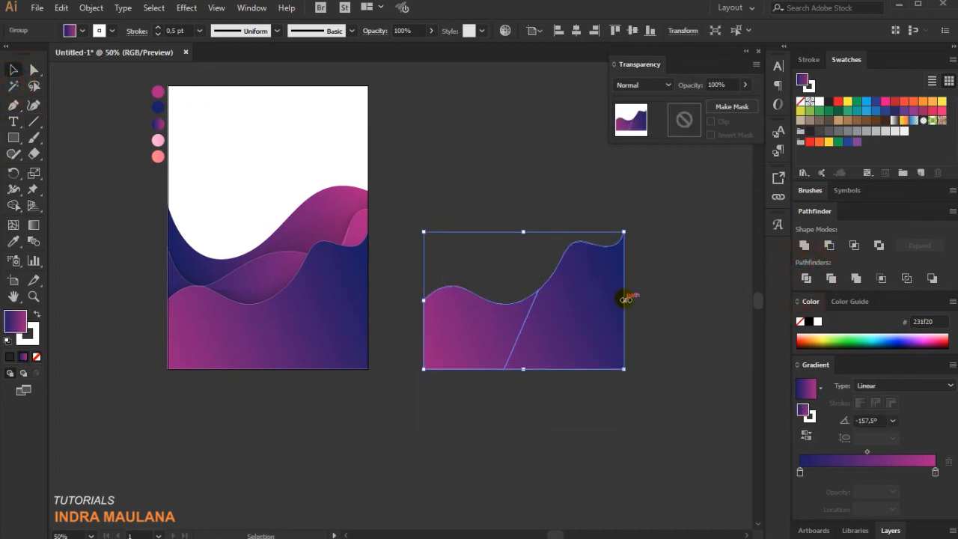
right_click(622, 299)
left_click(655, 413)
Delete the left piece of the divided copy and move the right piece onto the matching part of the front wave.
left_click(568, 460)
left_click(438, 325)
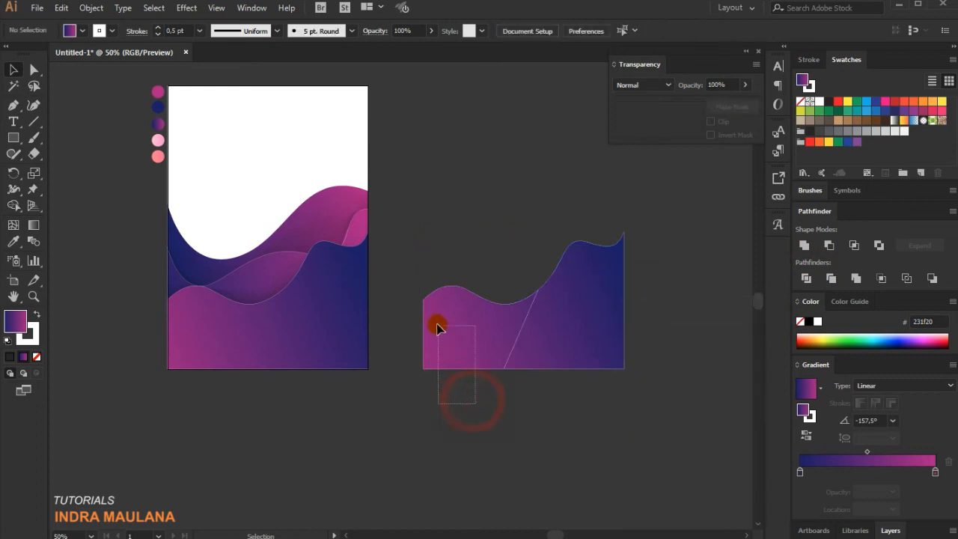
key("Delete")
left_click_drag(573, 316, 317, 320)
left_click(246, 423)
scroll(124, 392, "up", 1)
left_click_drag(124, 368, 136, 409)
Remove the stroke from the divided piece over the front wave's right side.
left_click(441, 333)
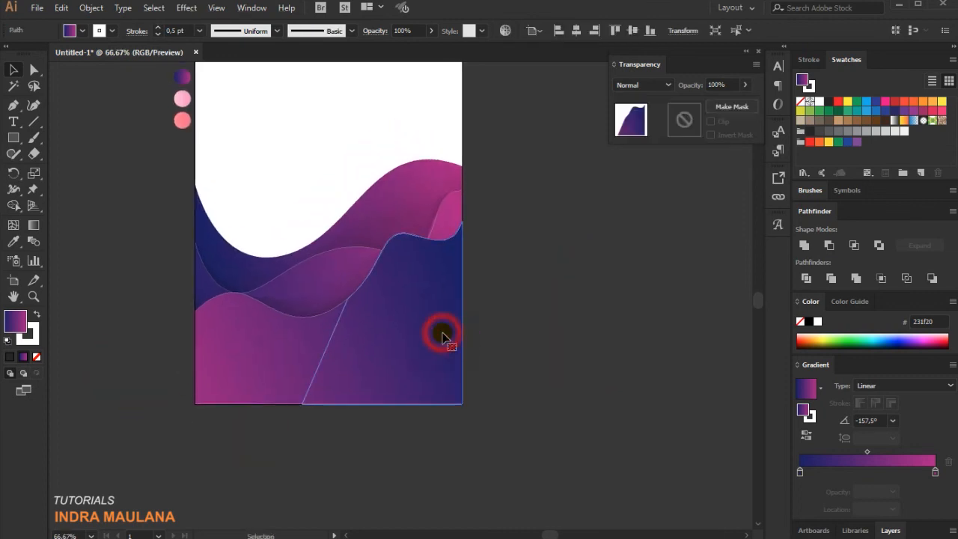
left_click(36, 355)
left_click(620, 312)
Fill the divided piece with the White, Black gradient and set its blending mode to Screen.
left_click(396, 348)
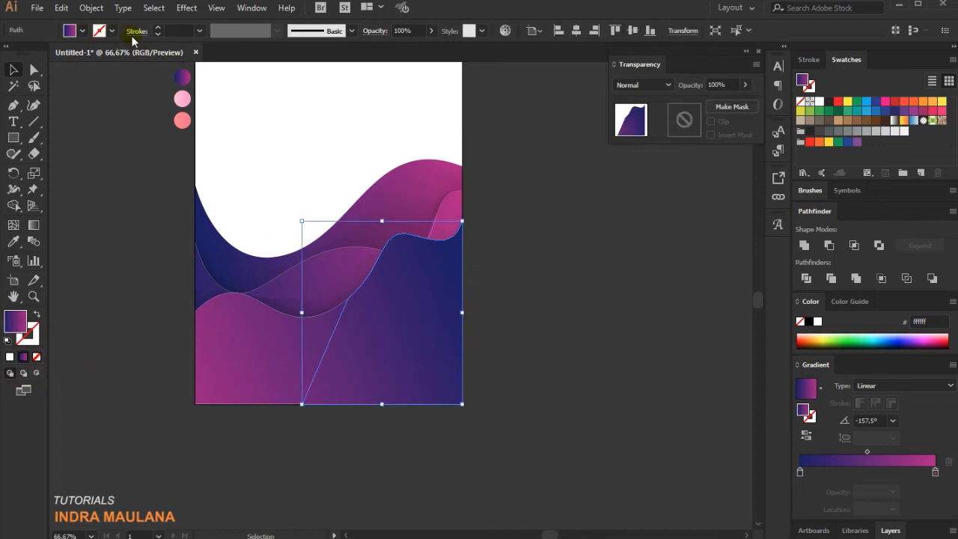
left_click(820, 389)
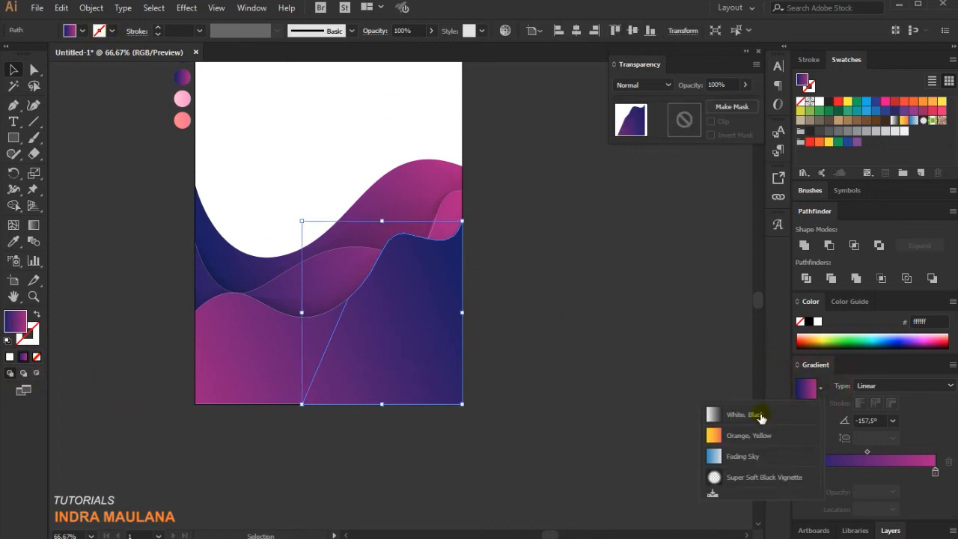
left_click(739, 415)
left_click(637, 86)
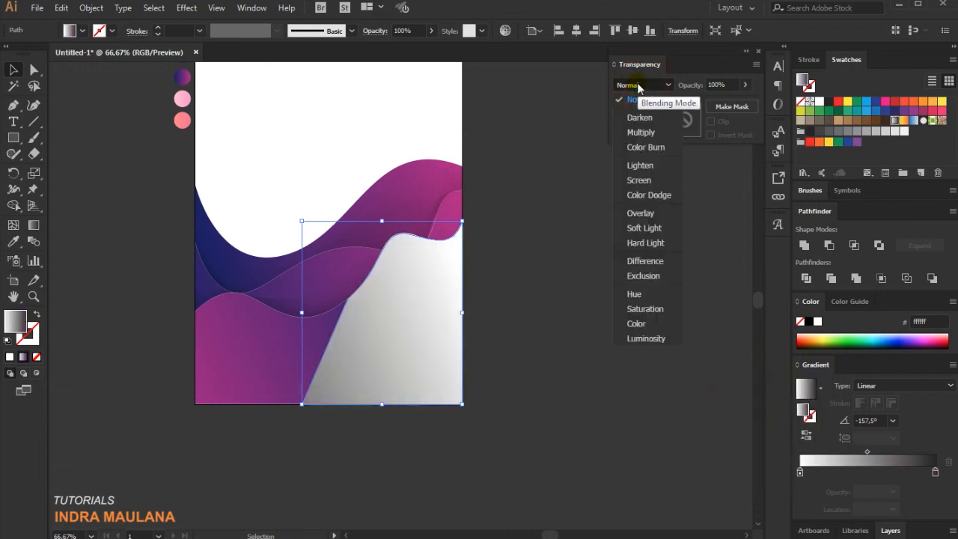
left_click(642, 180)
Redirect the piece's gradient to run from white at its lower-left corner up toward the right edge at about 22.3°.
left_click(33, 224)
left_click_drag(369, 288, 404, 354)
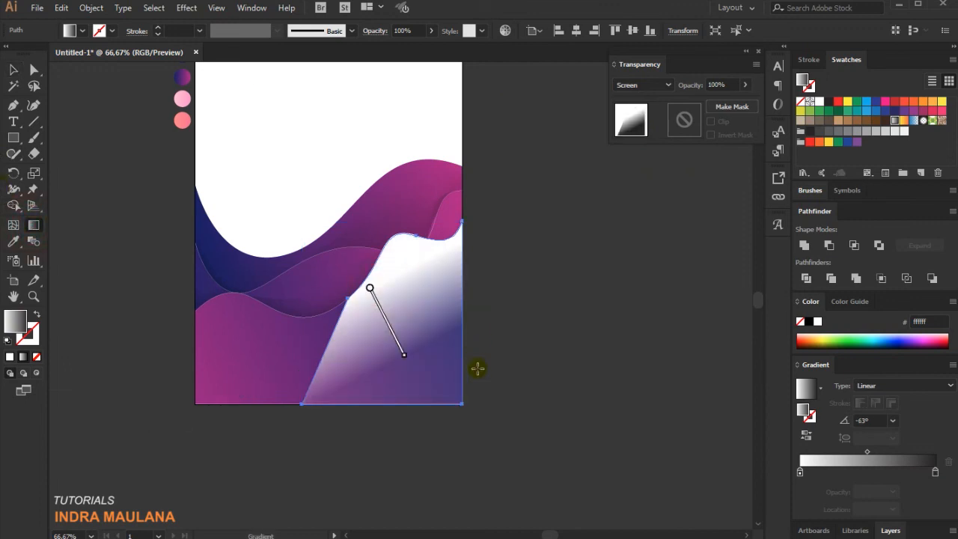
left_click_drag(459, 384, 380, 309)
mouse_move(475, 325)
left_mouse_down()
mouse_move(431, 276)
mouse_move(333, 322)
left_mouse_up()
left_click_drag(494, 241, 452, 264)
left_click_drag(307, 342, 432, 282)
left_click_drag(231, 397, 494, 293)
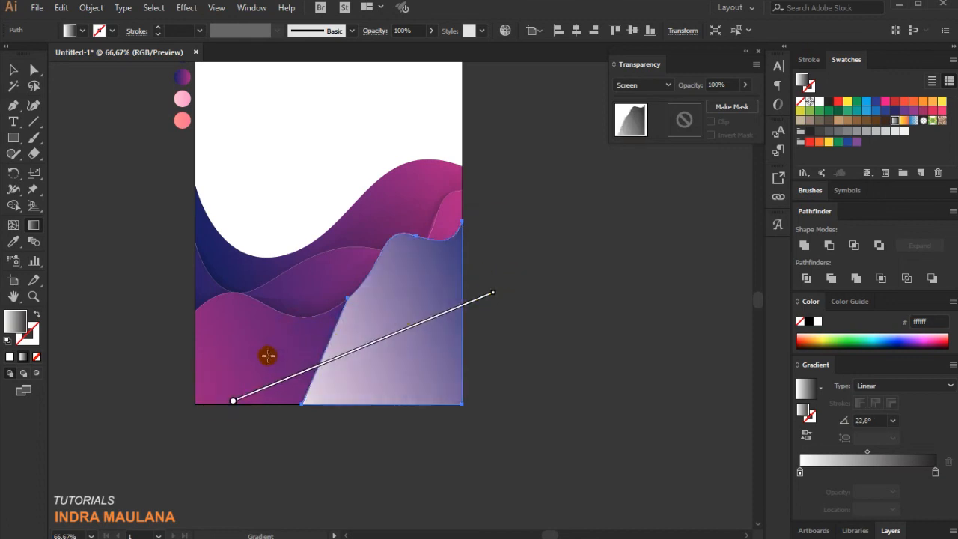
left_click_drag(278, 381, 449, 311)
Lower the Screen highlight's opacity to 24%.
left_click(12, 69)
left_click(745, 84)
left_click_drag(744, 100, 711, 107)
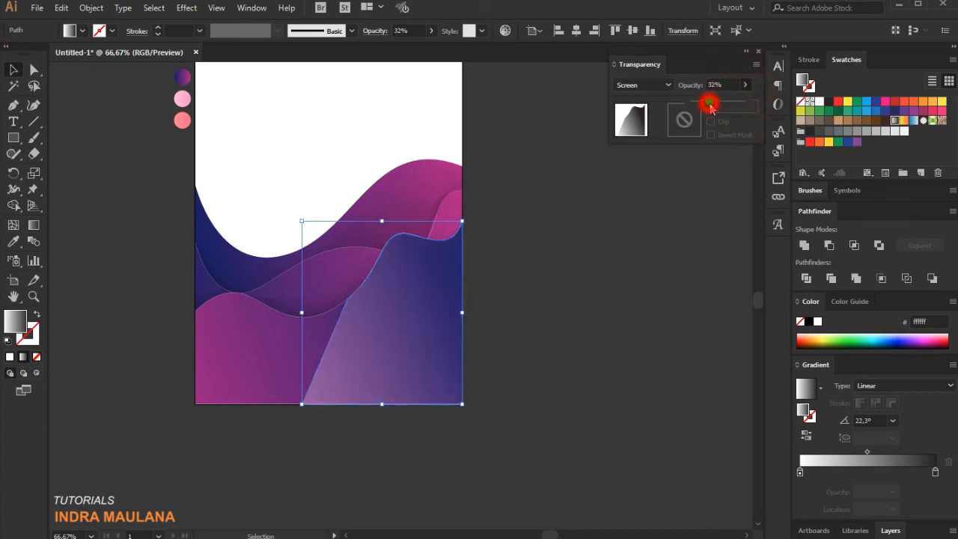
left_click(582, 284)
left_click(582, 284)
scroll(582, 285, "up", 1)
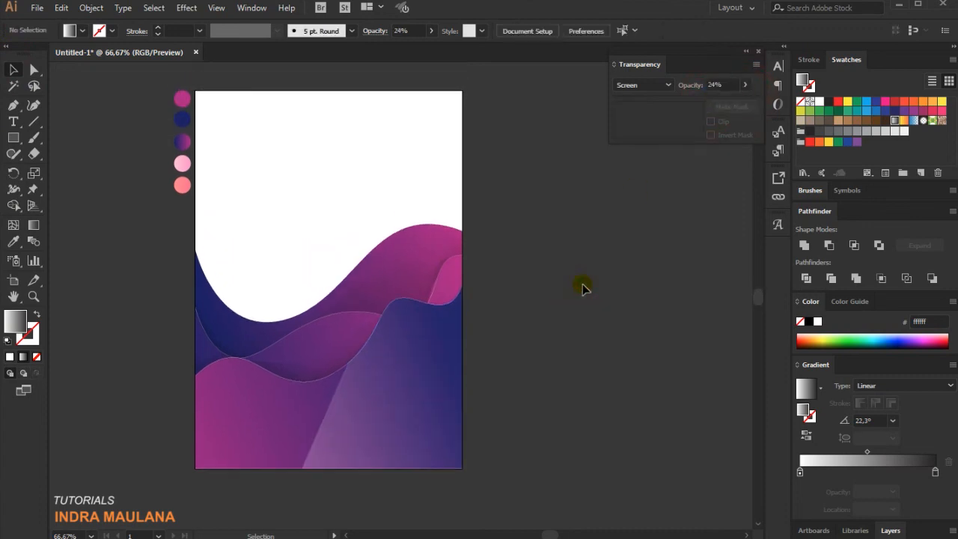
scroll(582, 285, "down", 1)
left_click_drag(574, 357, 557, 370)
scroll(556, 372, "up", 2)
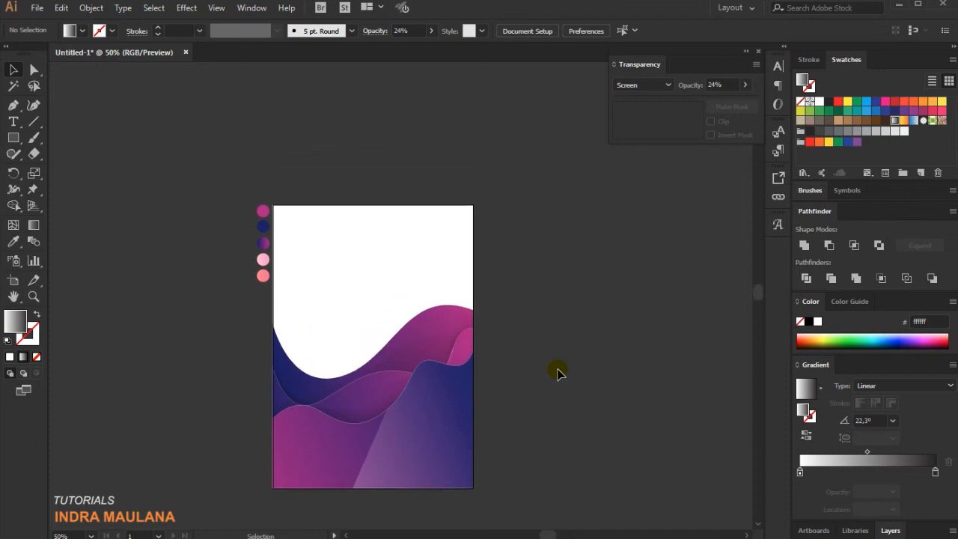
Shift the highlight's gradient slightly toward the lower left, keeping its angle.
left_click(395, 424)
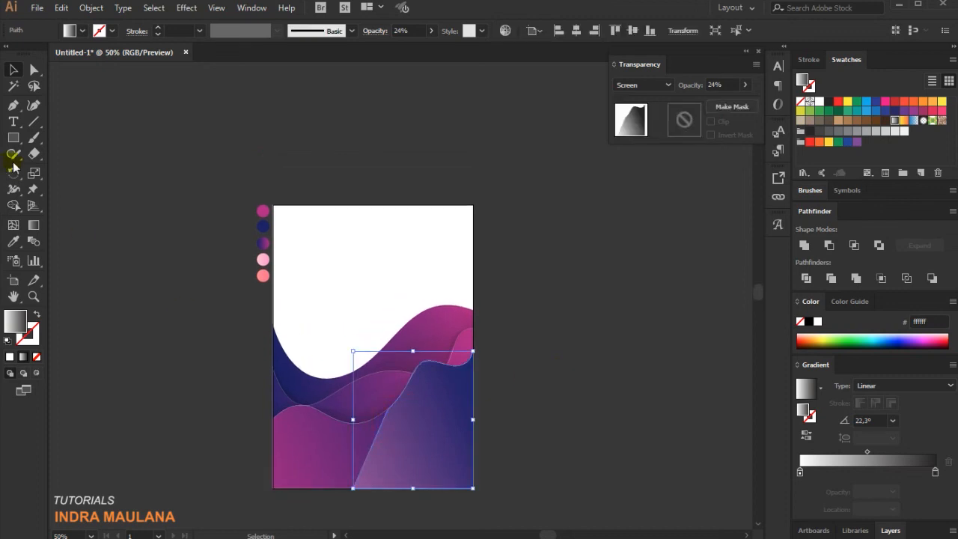
left_click(33, 224)
left_click_drag(380, 452, 366, 457)
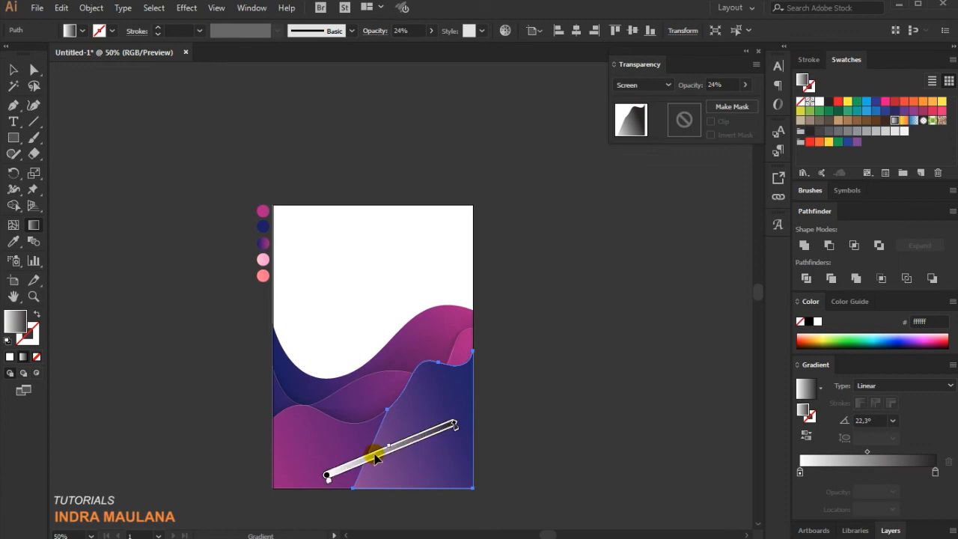
left_click(11, 72)
left_click(112, 132)
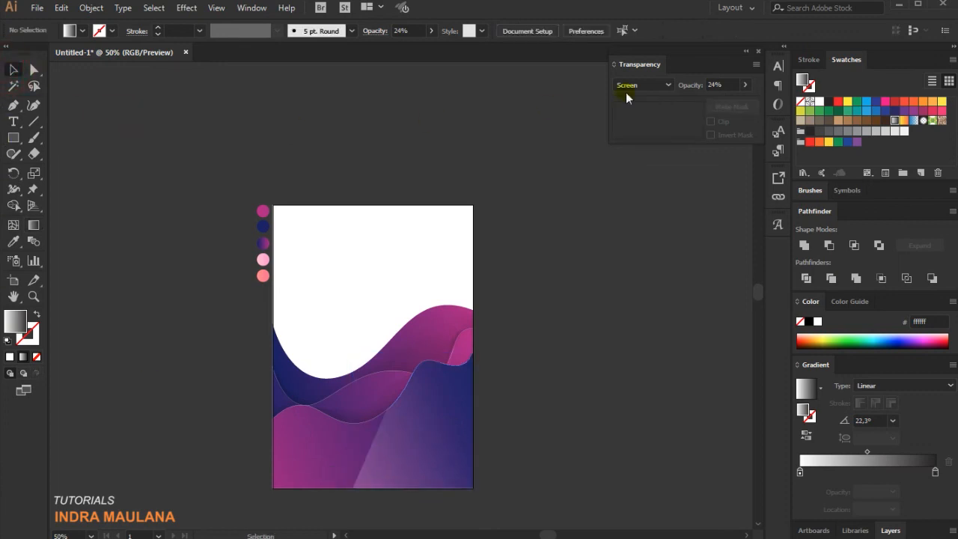
Unlock all locked objects in the document and clear the selection.
key("ctrl+0")
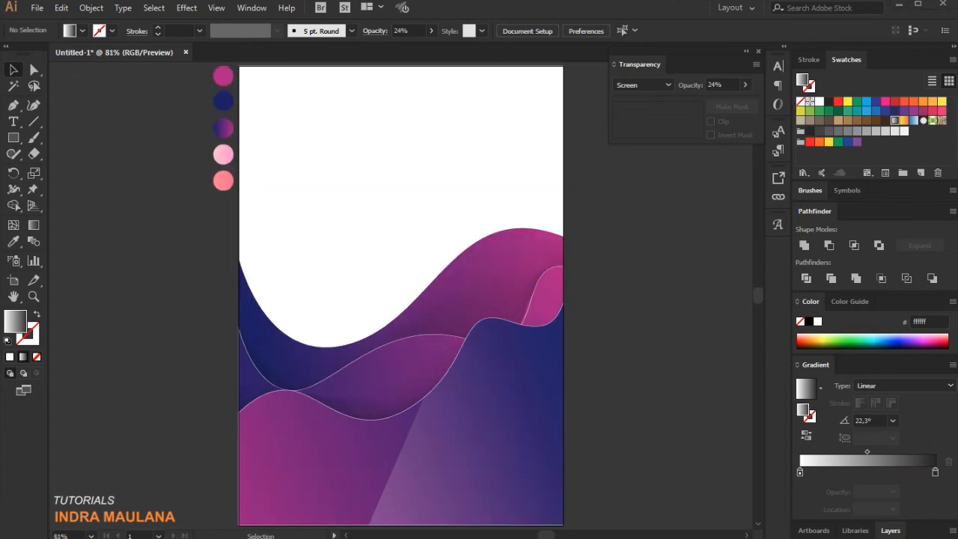
left_click(90, 9)
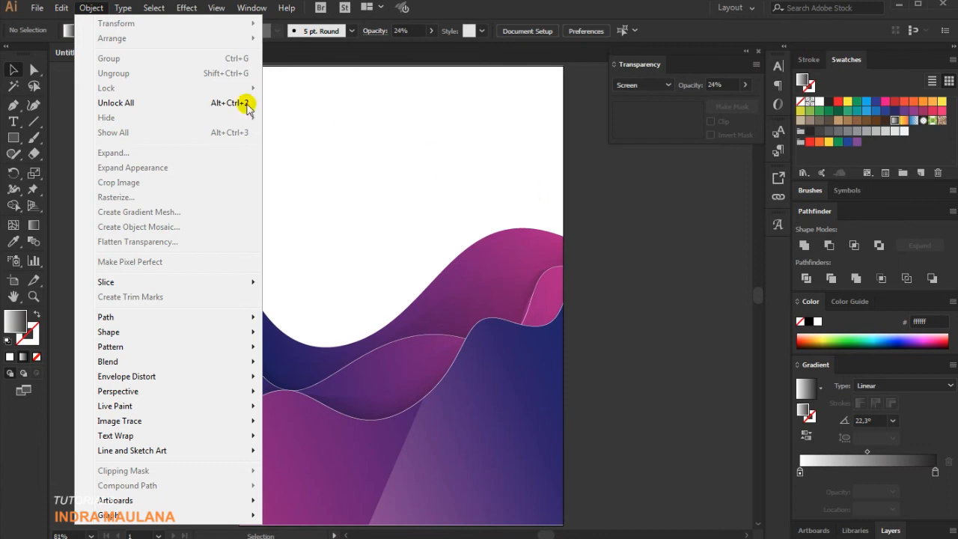
left_click(59, 192)
left_click(89, 9)
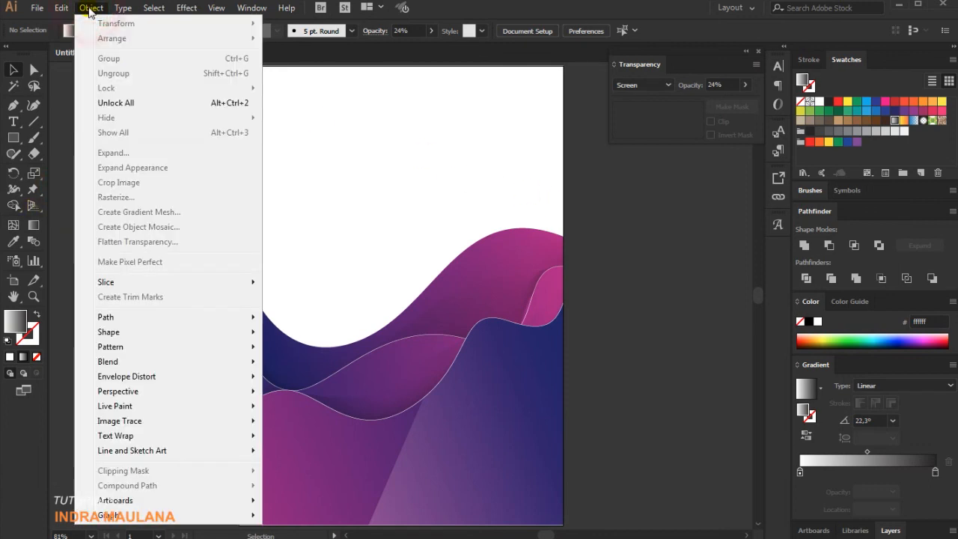
left_click(206, 102)
left_click(164, 267)
Group the white background and all the wave artwork on the artboard, leaving out the colour sample circles.
scroll(164, 267, "down", 1)
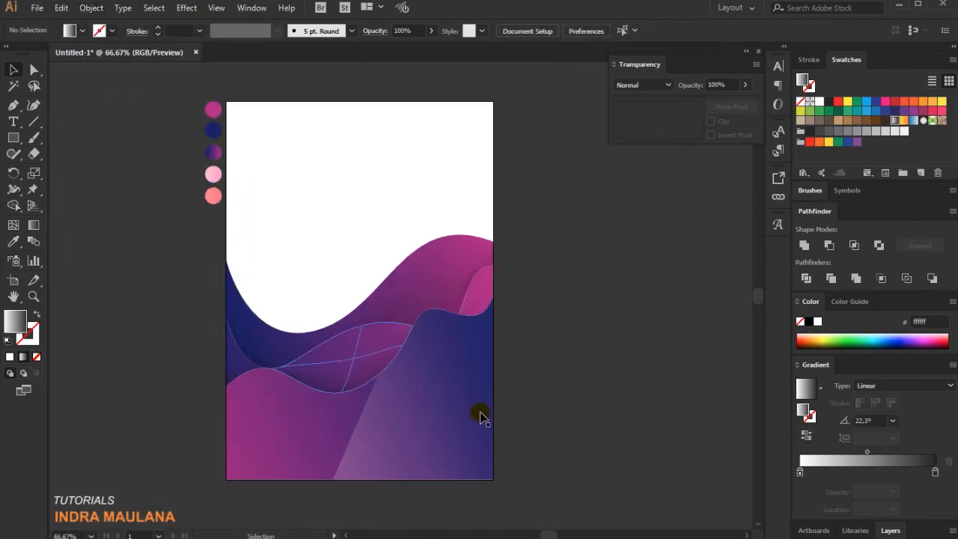
left_click_drag(591, 502, 286, 150)
right_click(321, 187)
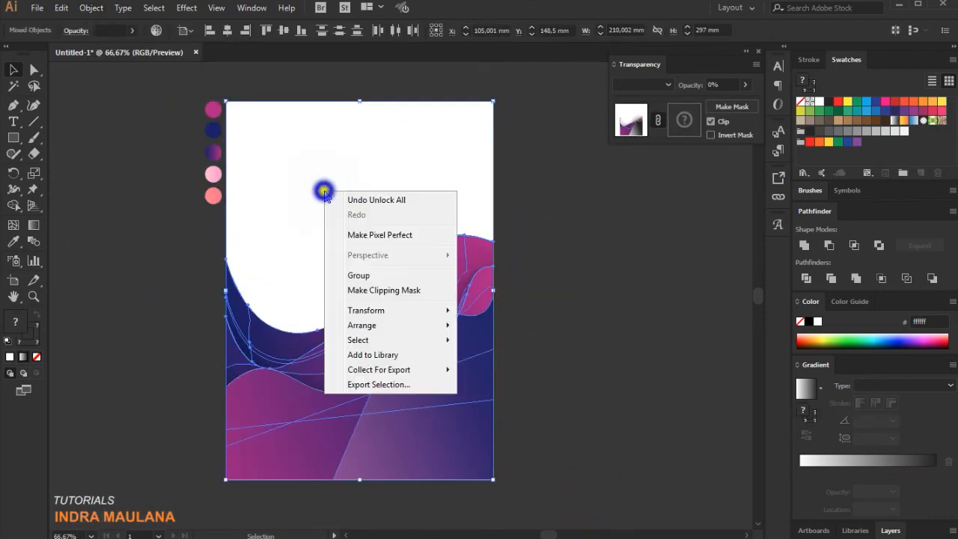
left_click(388, 275)
left_click(546, 250)
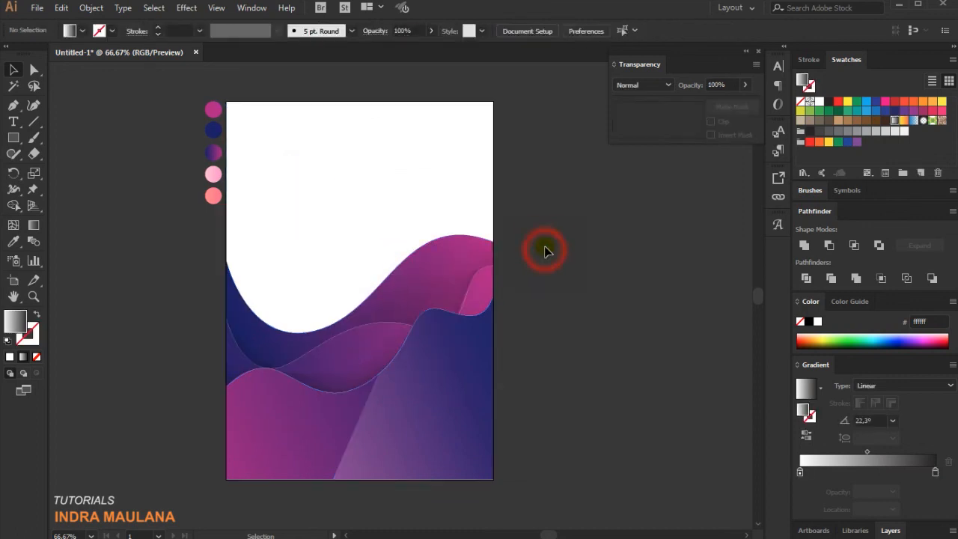
Try moving the grouped wave artwork slightly up and to the right, and undo the move.
left_click_drag(405, 180, 454, 154)
key("ctrl+z")
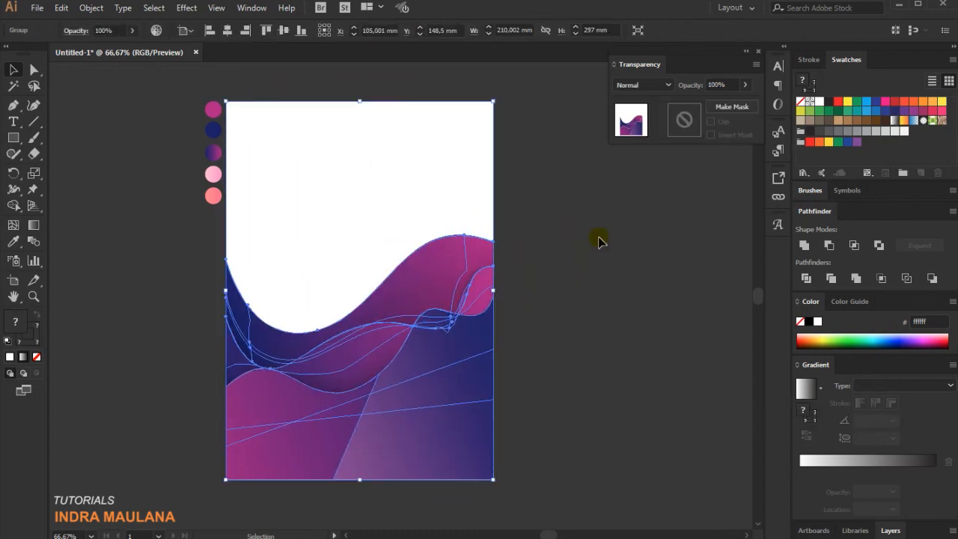
left_click(598, 237)
scroll(598, 237, "up", 1)
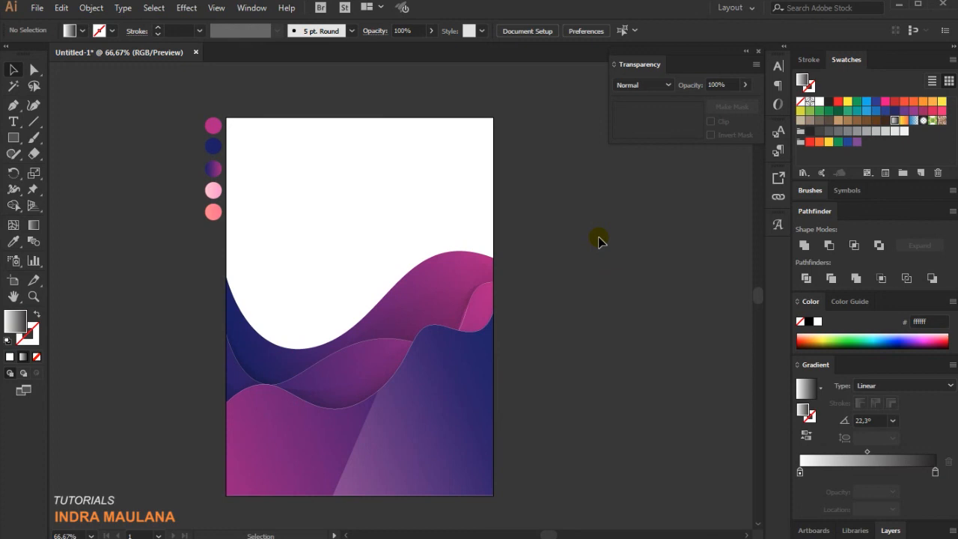
Paste the copied FLYERS DESIGN heading, LOREM IPSUM subtitle and placeholder paragraph, and position them in the white area above the waves.
left_click(642, 236)
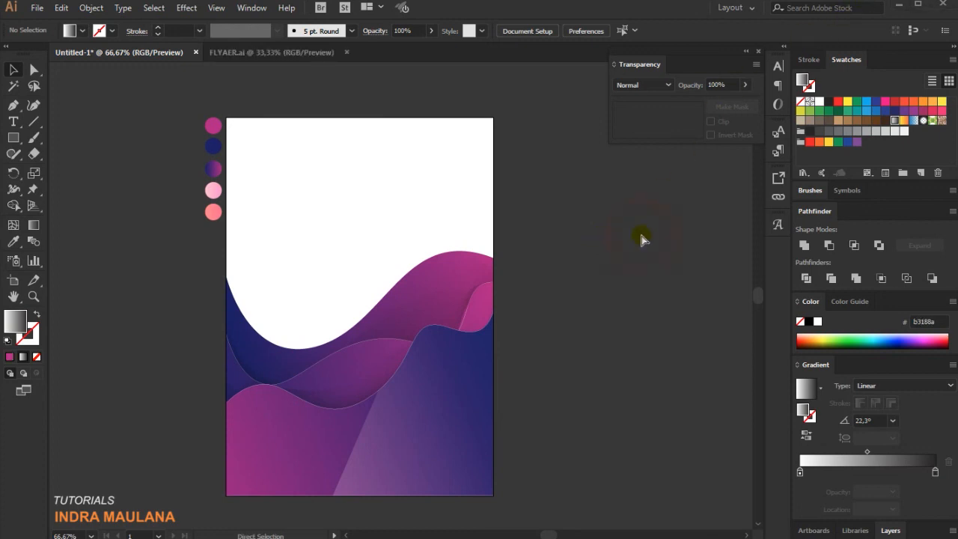
key("ctrl+v")
left_click_drag(373, 275, 330, 168)
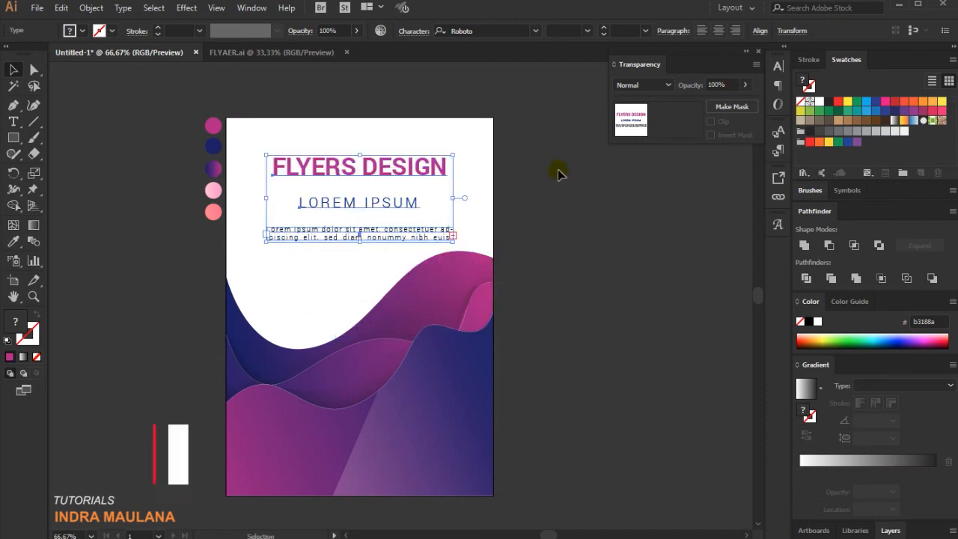
left_click(608, 181)
scroll(607, 184, "down", 1)
scroll(616, 226, "up", 3)
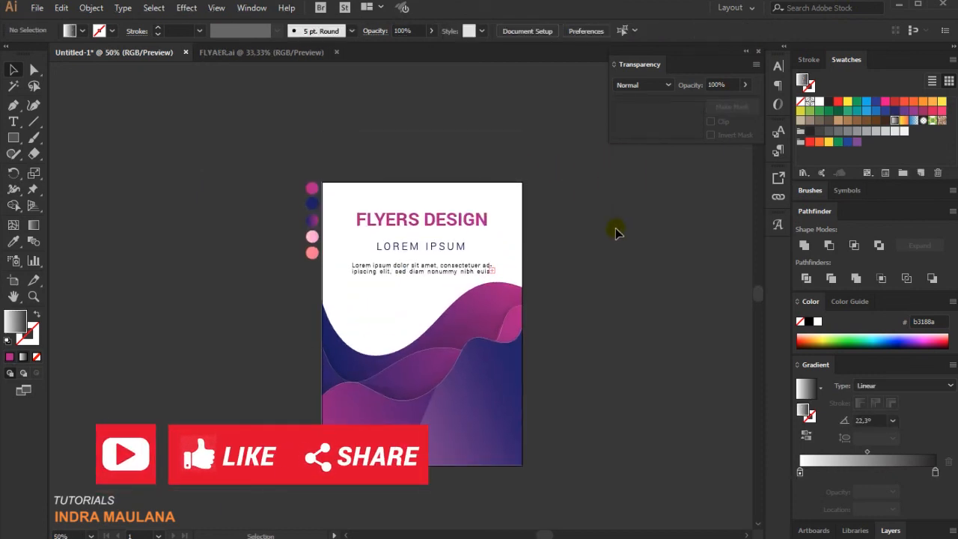
scroll(615, 232, "up", 1)
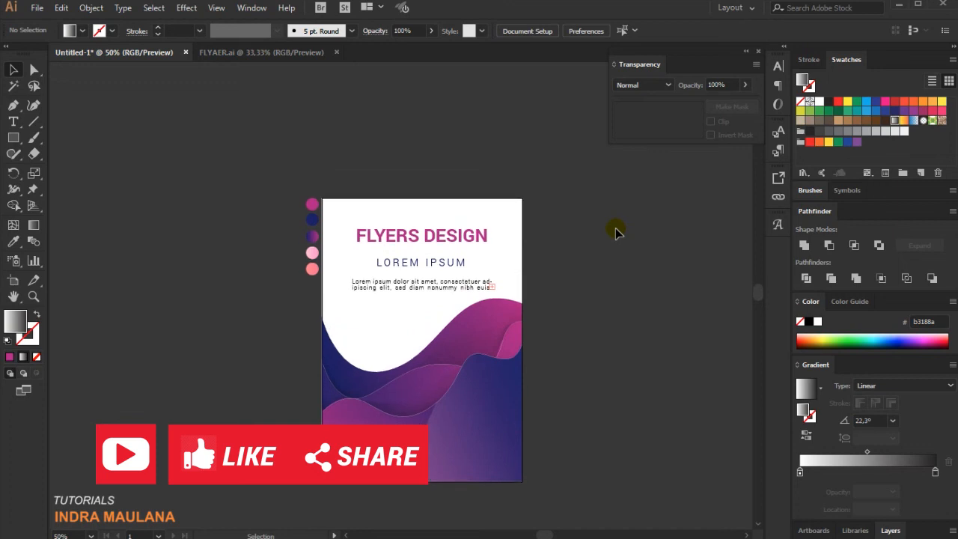
scroll(615, 233, "up", 1)
scroll(612, 235, "down", 3)
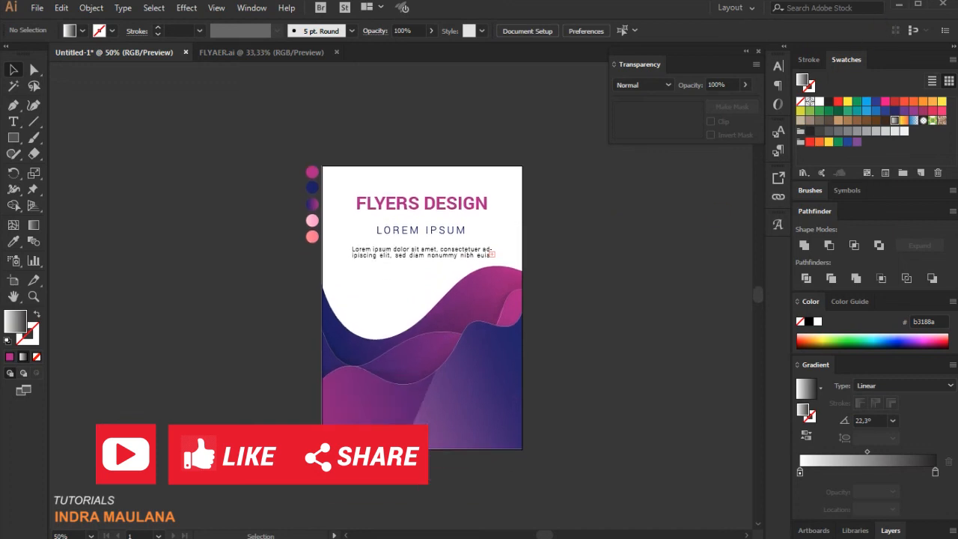